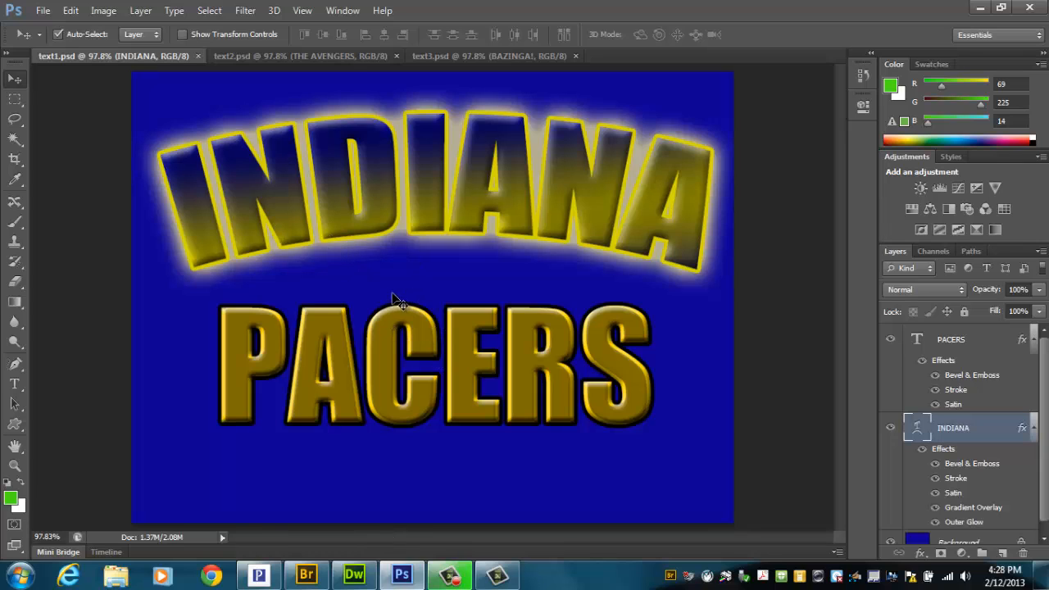
Review the three finished text designs in text1.psd, text2.psd and text3.psd.
{"action": "left_click", "coordinate": [234, 55]}
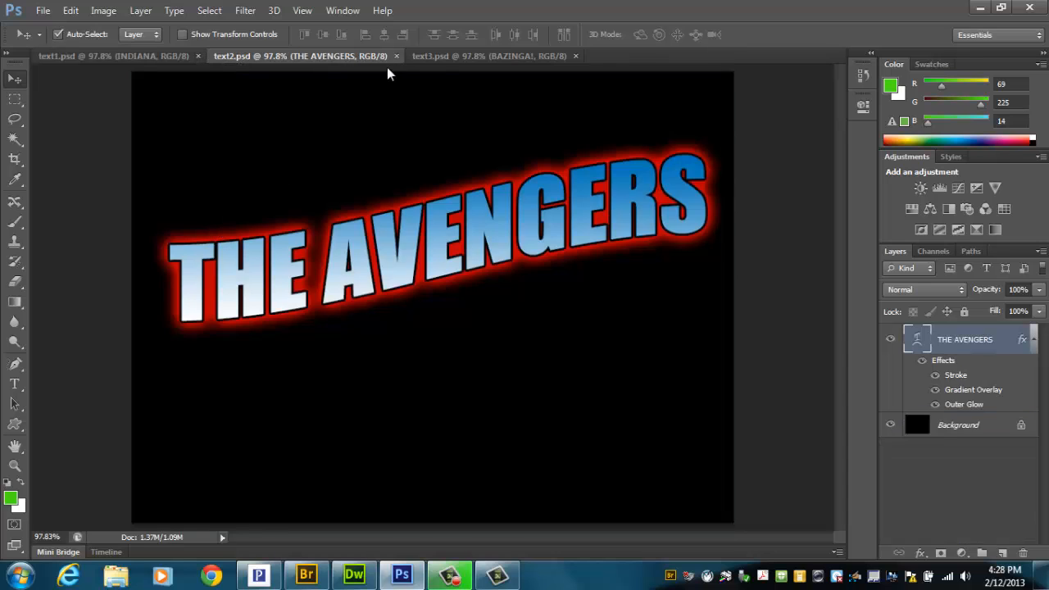
{"action": "left_click", "coordinate": [430, 56]}
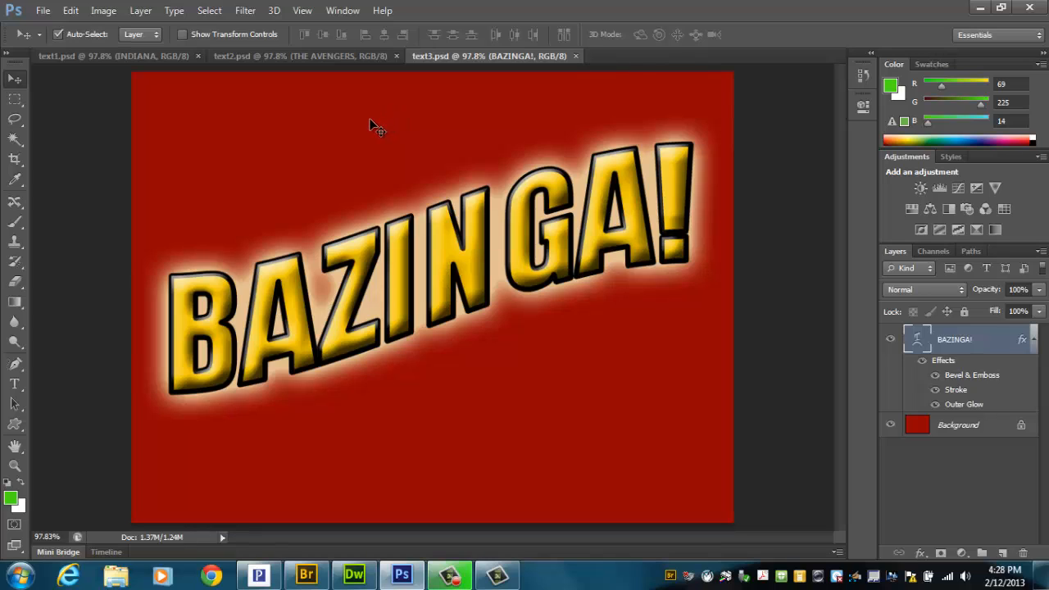
{"action": "left_click", "coordinate": [135, 55]}
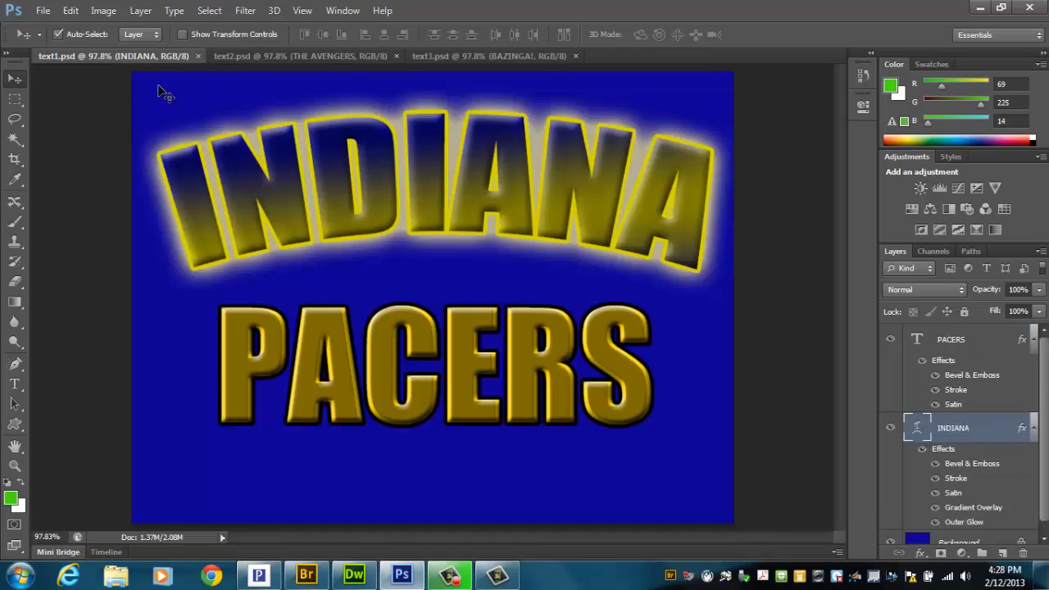
{"action": "left_click", "coordinate": [326, 55]}
{"action": "left_click", "coordinate": [457, 56]}
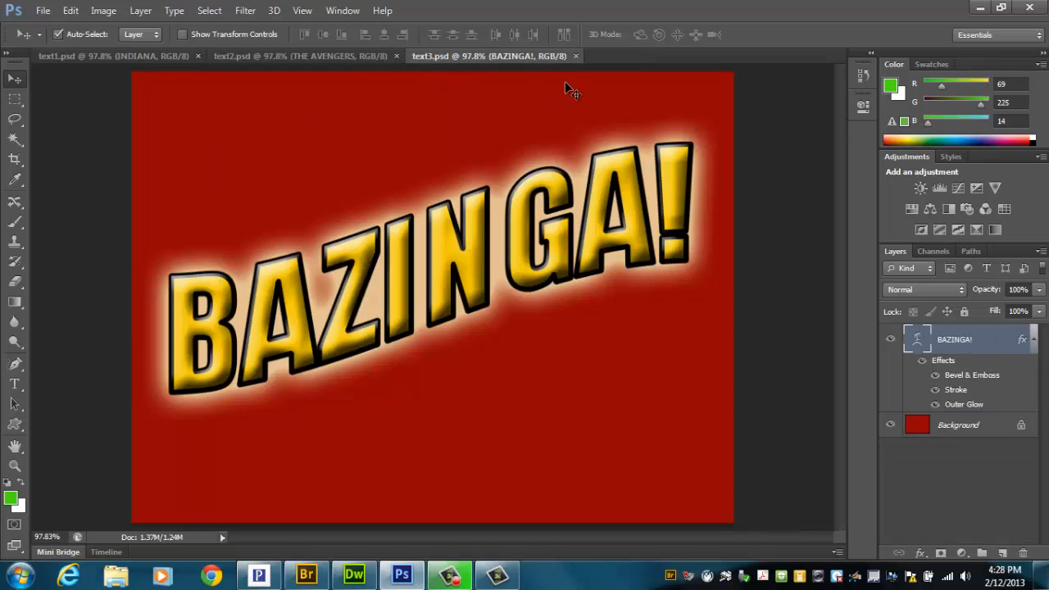
Close the three open sample documents text3.psd, text2.psd and text1.psd.
{"action": "left_click", "coordinate": [574, 56]}
{"action": "left_click", "coordinate": [396, 55]}
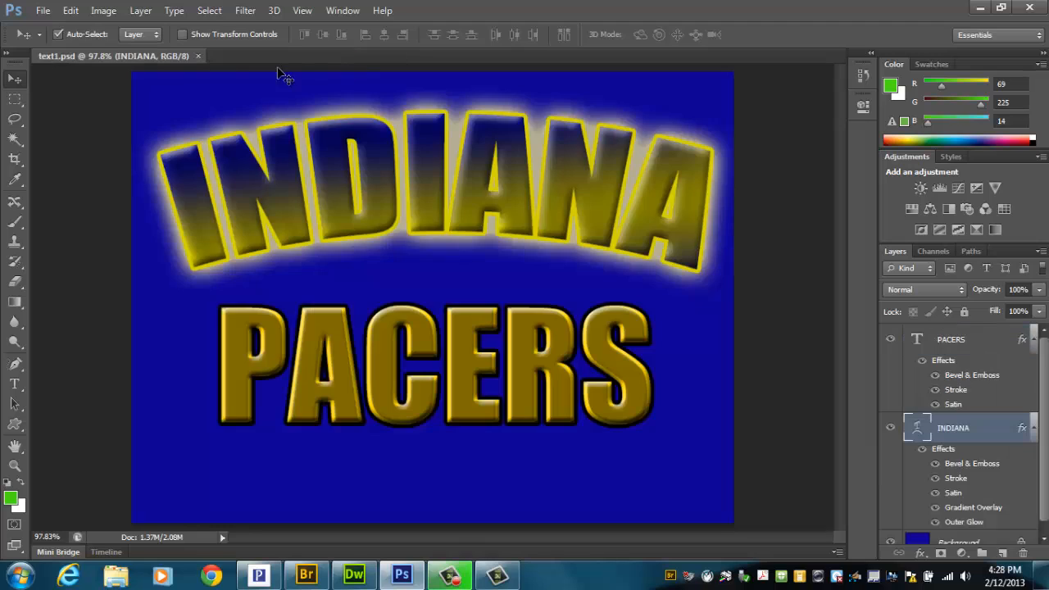
{"action": "left_click", "coordinate": [197, 56]}
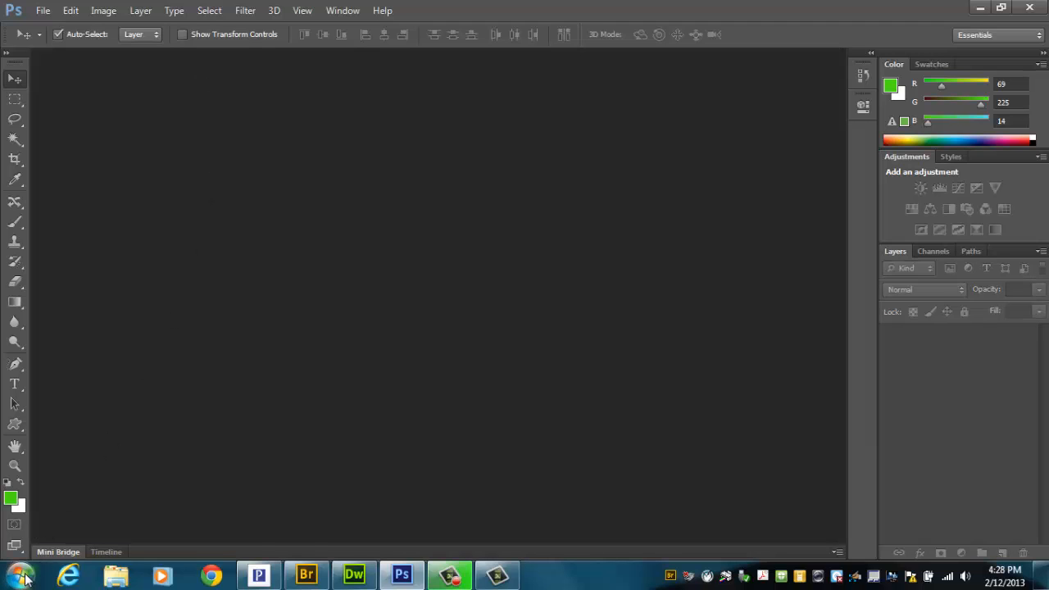
Switch to Windows Explorer and open the Period 3 class folder on the Courses (L:) network drive.
{"action": "left_click", "coordinate": [21, 576]}
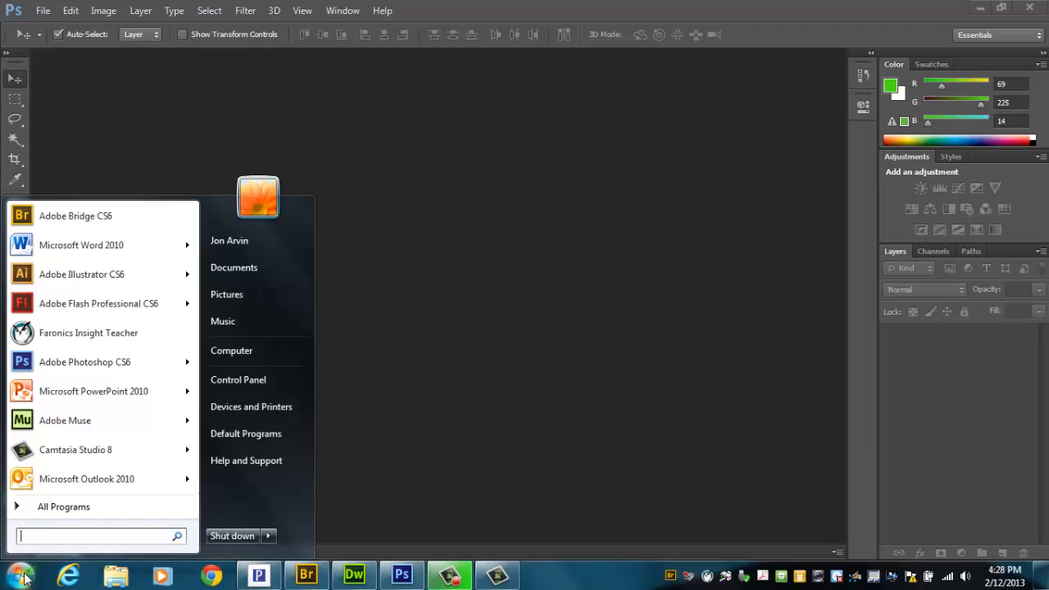
{"action": "left_click", "coordinate": [240, 352]}
{"action": "double_click", "coordinate": [320, 366]}
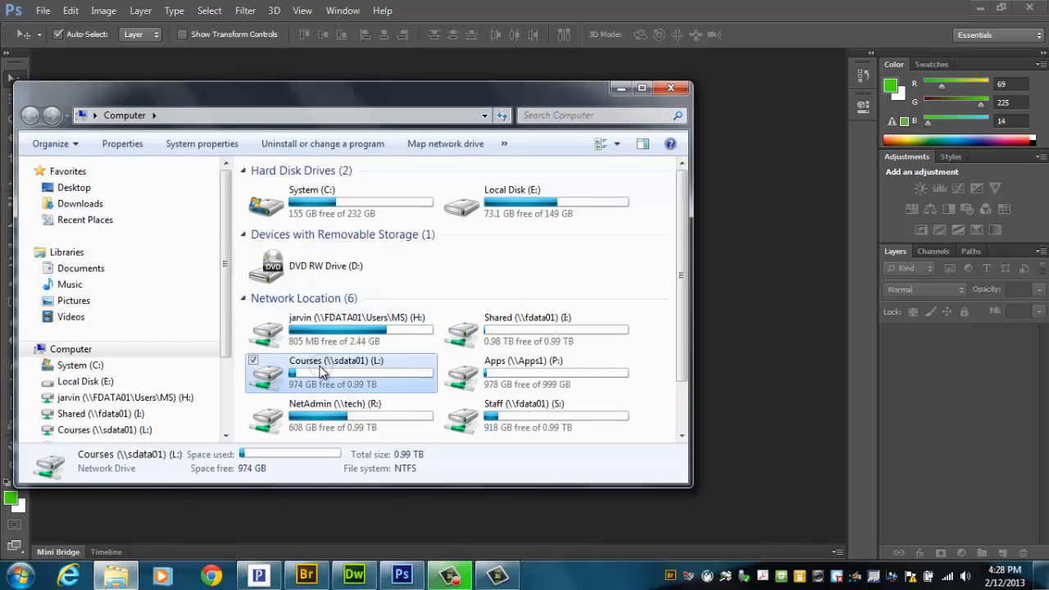
{"action": "left_click", "coordinate": [315, 221]}
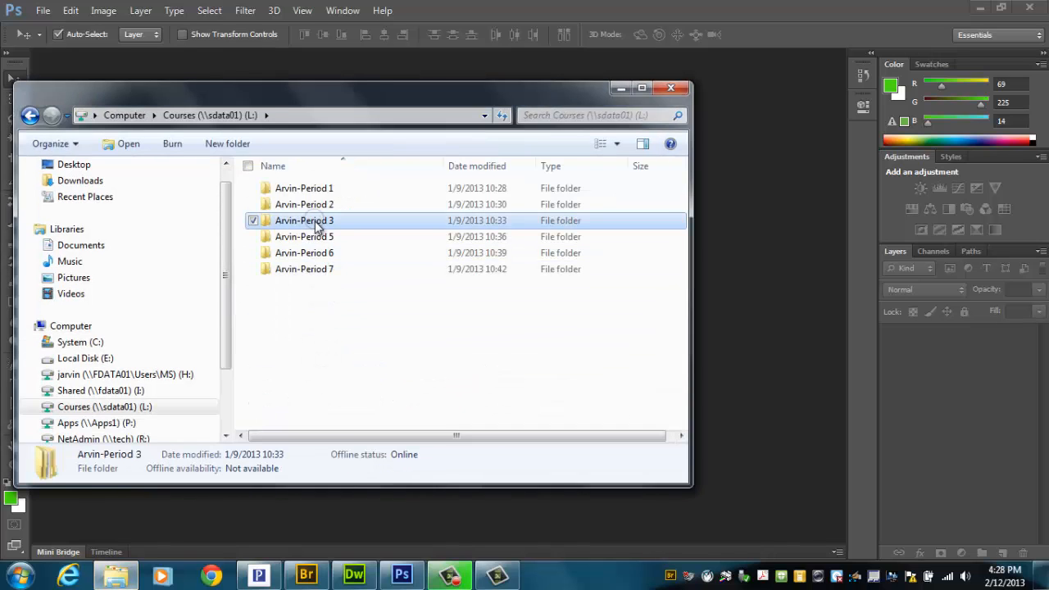
{"action": "double_click", "coordinate": [317, 220]}
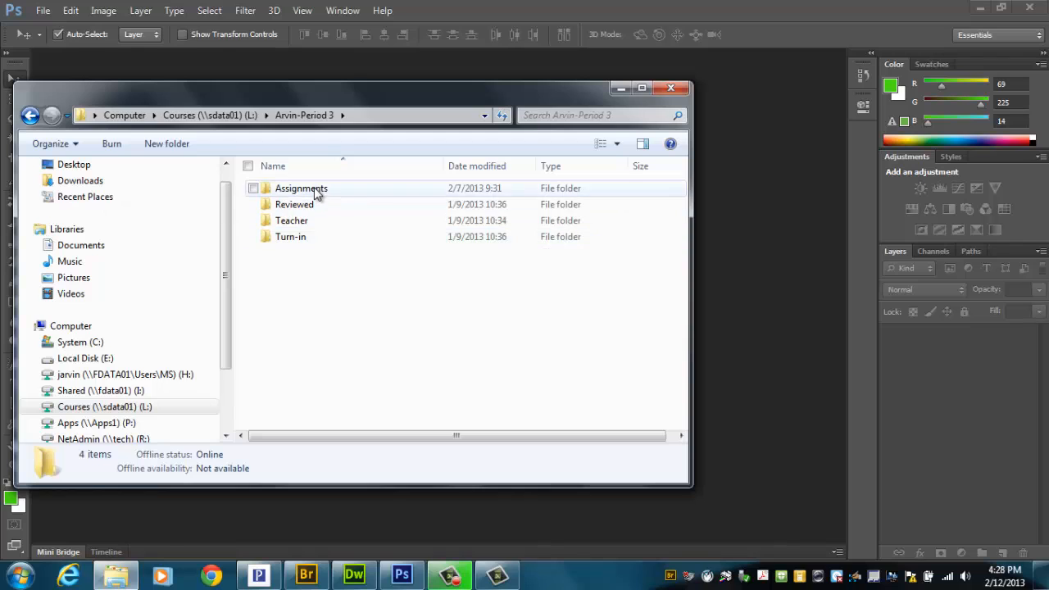
Open the "text in photoshop" PDF from the session 005_Text folder within Assignments, 005_Photoshop.
{"action": "left_click", "coordinate": [315, 190]}
{"action": "double_click", "coordinate": [316, 190]}
{"action": "double_click", "coordinate": [320, 205]}
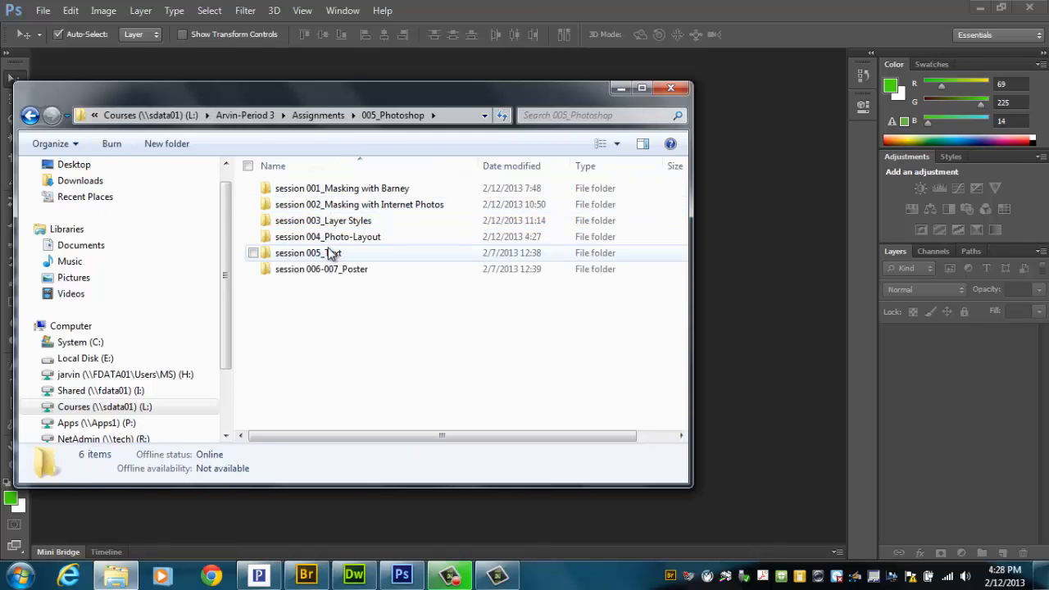
{"action": "left_click", "coordinate": [322, 255]}
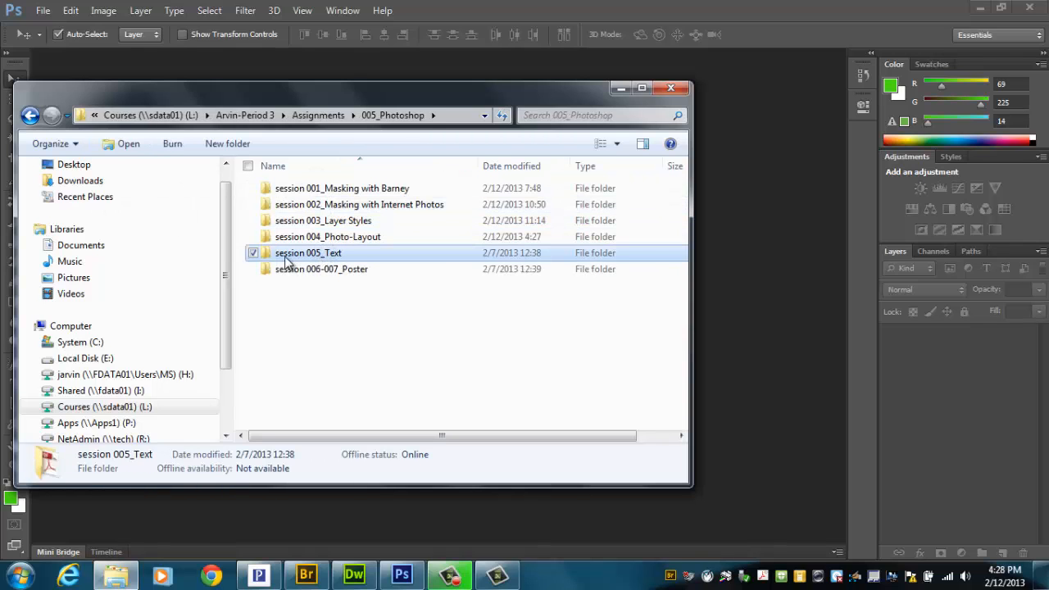
{"action": "double_click", "coordinate": [312, 257]}
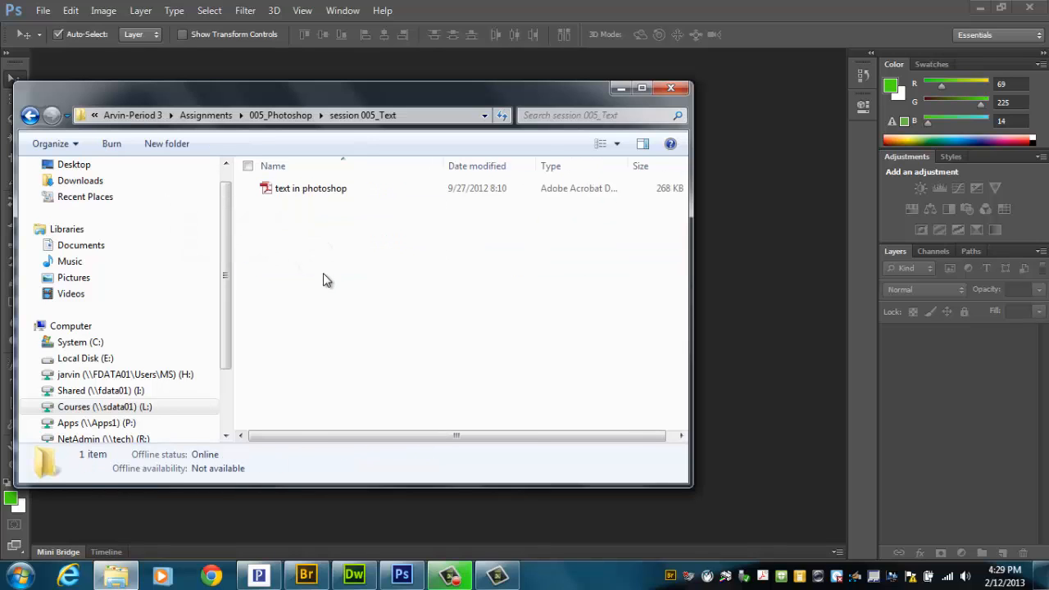
{"action": "double_click", "coordinate": [297, 193]}
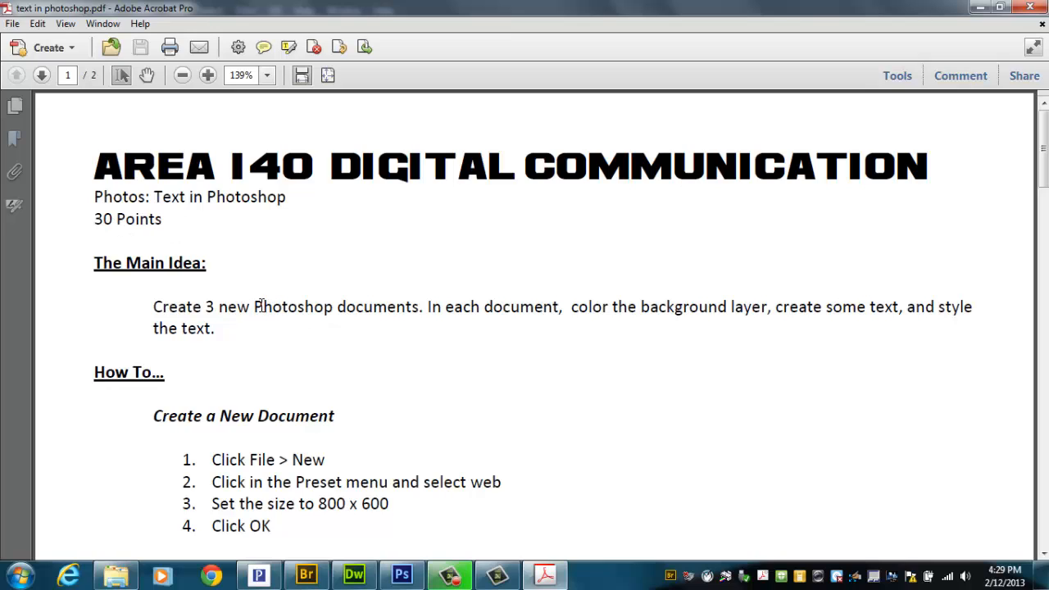
Read the assignment's main idea, how-to steps and saving instructions, highlighting the required filenames.
{"action": "left_click_drag", "start_coordinate": [257, 306], "coordinate": [768, 295]}
{"action": "left_click_drag", "start_coordinate": [1044, 153], "coordinate": [1046, 363]}
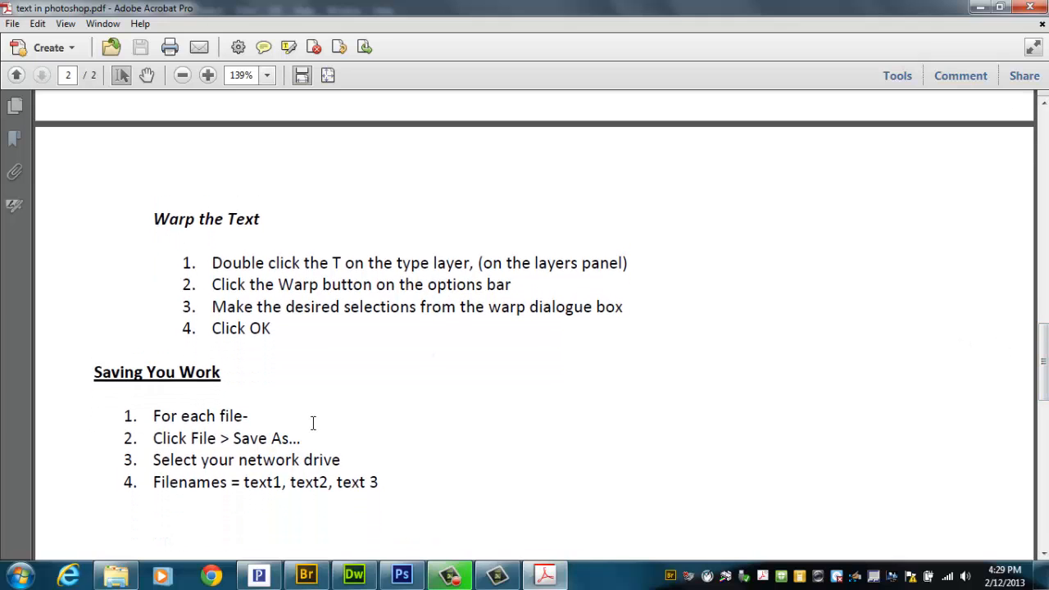
{"action": "left_click_drag", "start_coordinate": [243, 483], "coordinate": [376, 485]}
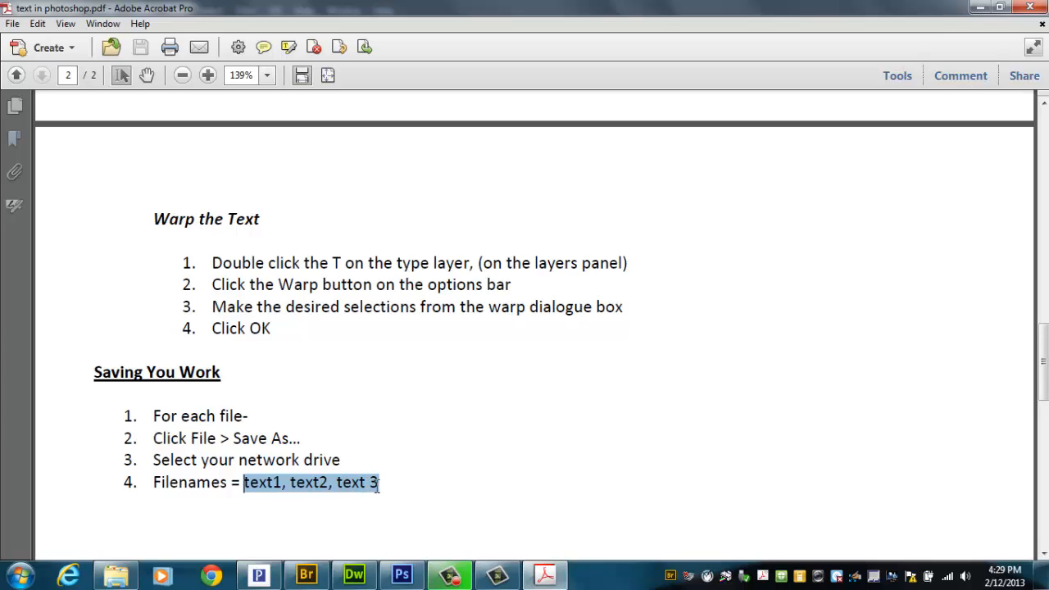
Switch to Photoshop and create a new 800 x 600 pixel document with the Web preset.
{"action": "left_click", "coordinate": [402, 576]}
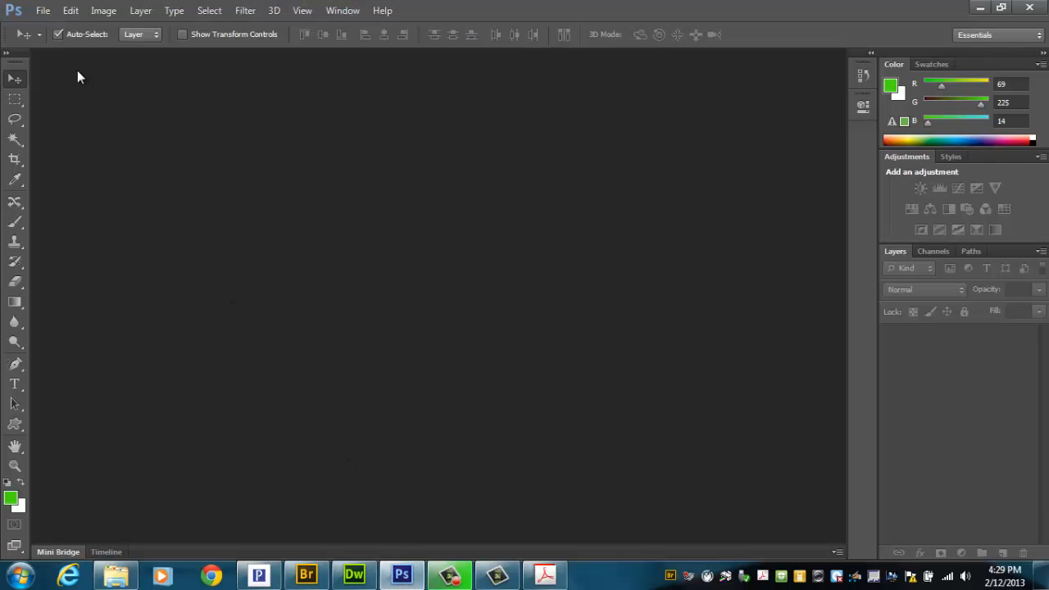
{"action": "left_click", "coordinate": [43, 11]}
{"action": "left_click", "coordinate": [25, 28]}
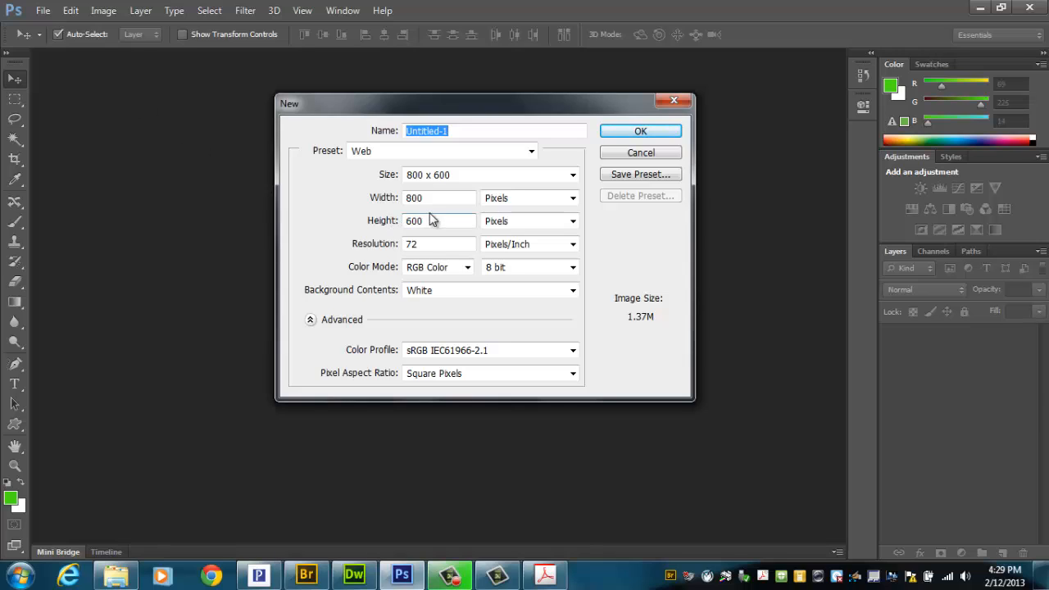
{"action": "left_click", "coordinate": [364, 155]}
{"action": "left_click", "coordinate": [369, 253]}
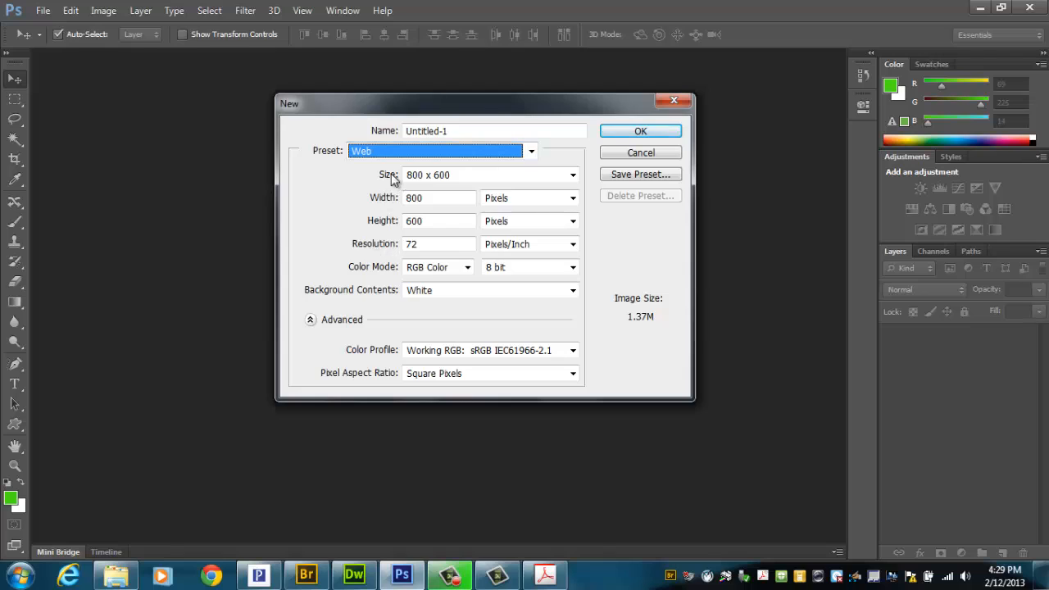
{"action": "left_click", "coordinate": [636, 136]}
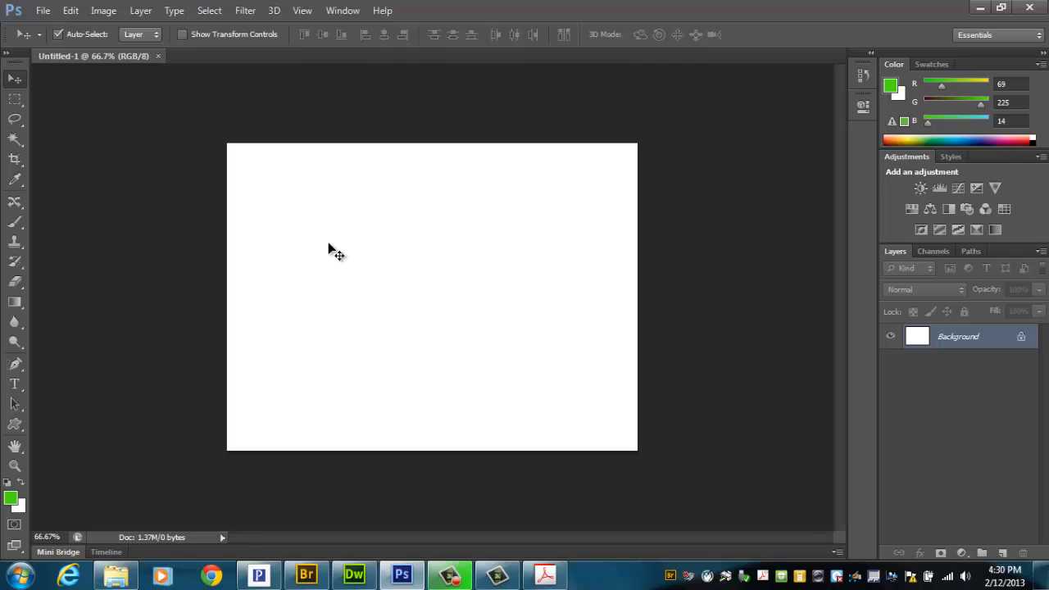
{"action": "key", "text": "ctrl+plus"}
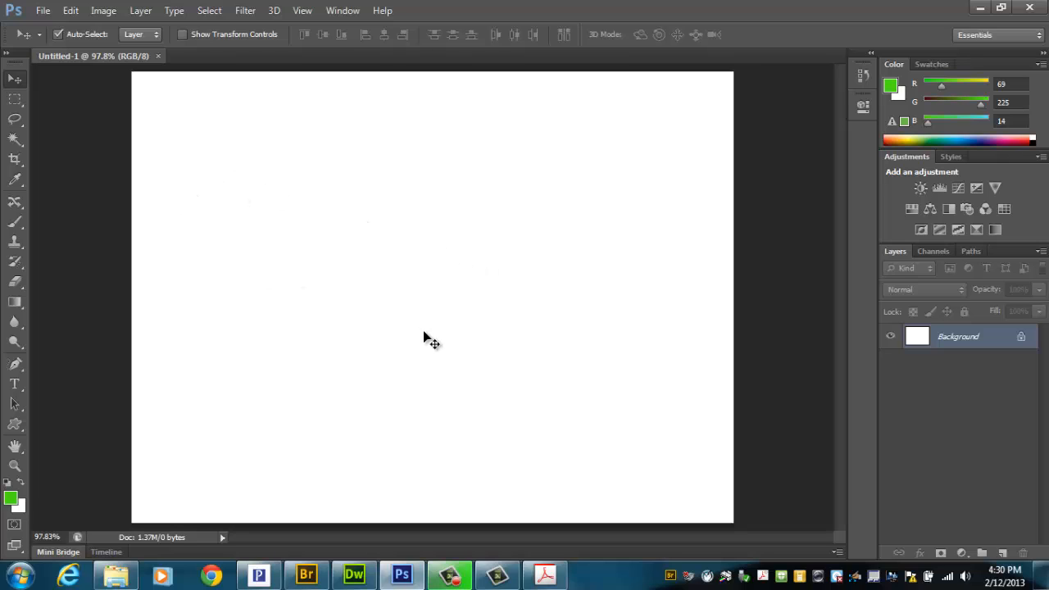
Fill the Background layer with the solid blue colour 0b0b9d.
{"action": "left_click", "coordinate": [71, 9]}
{"action": "left_click", "coordinate": [127, 215]}
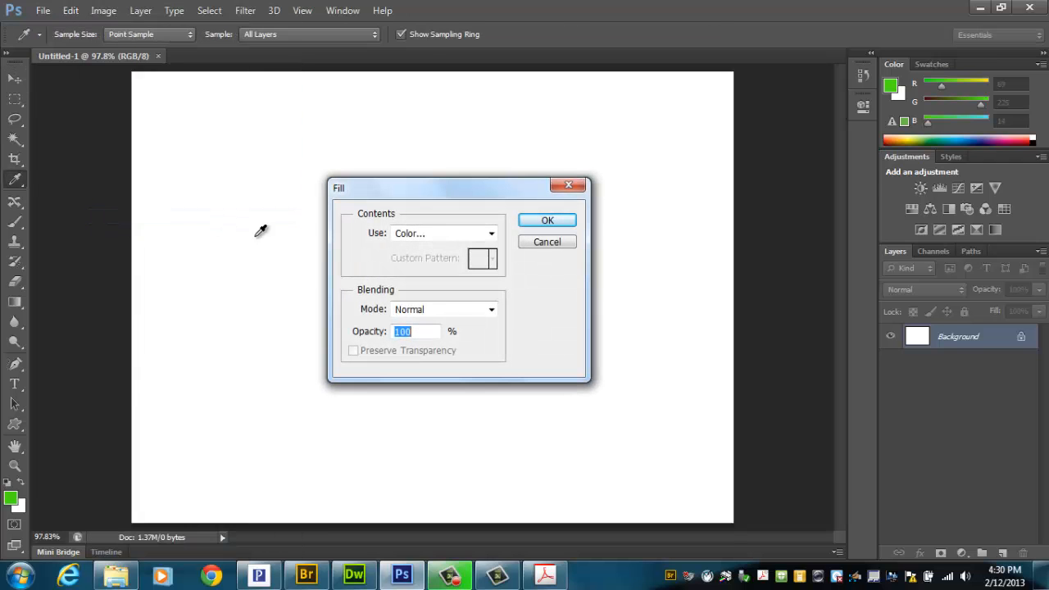
{"action": "left_click", "coordinate": [423, 238]}
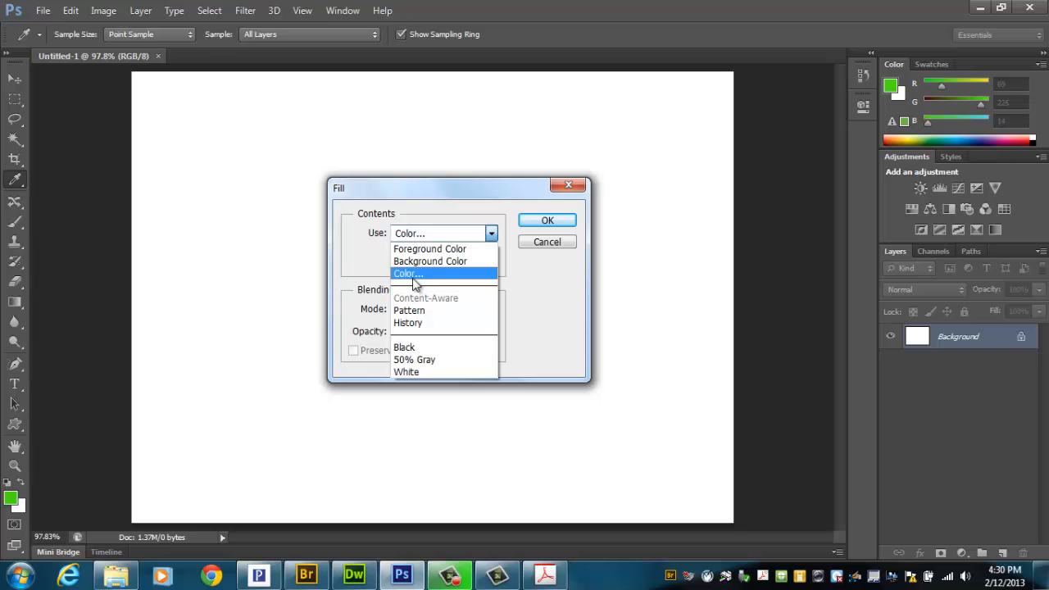
{"action": "left_click", "coordinate": [412, 276]}
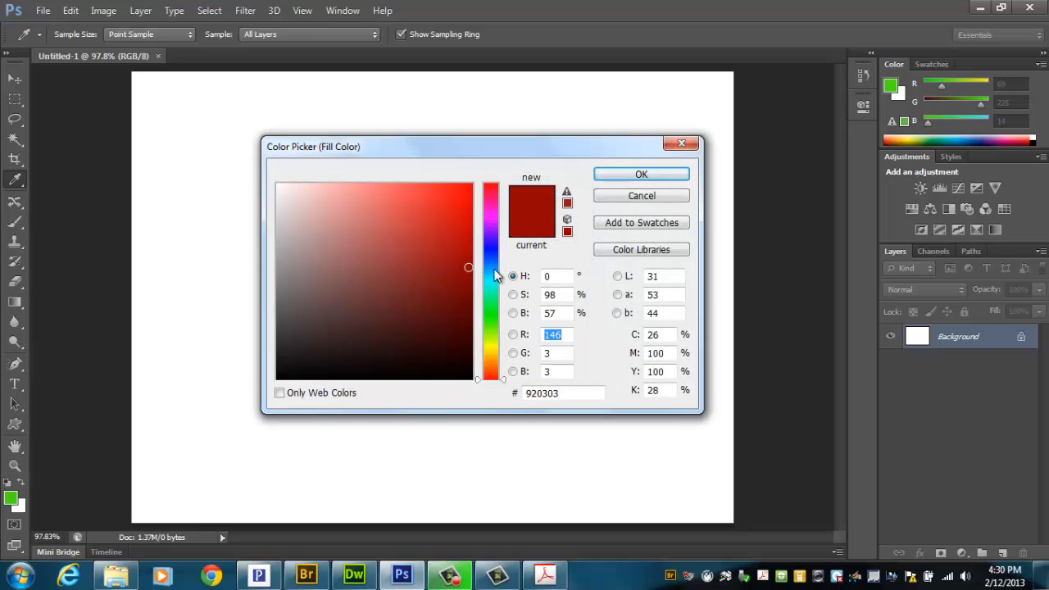
{"action": "left_click_drag", "start_coordinate": [495, 275], "coordinate": [458, 259]}
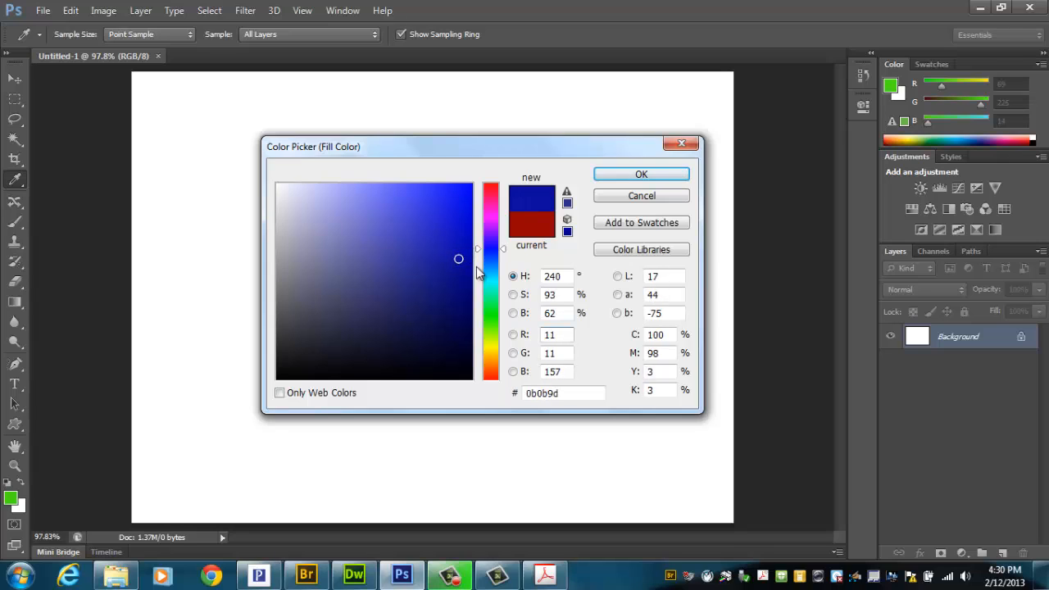
{"action": "left_click", "coordinate": [645, 177]}
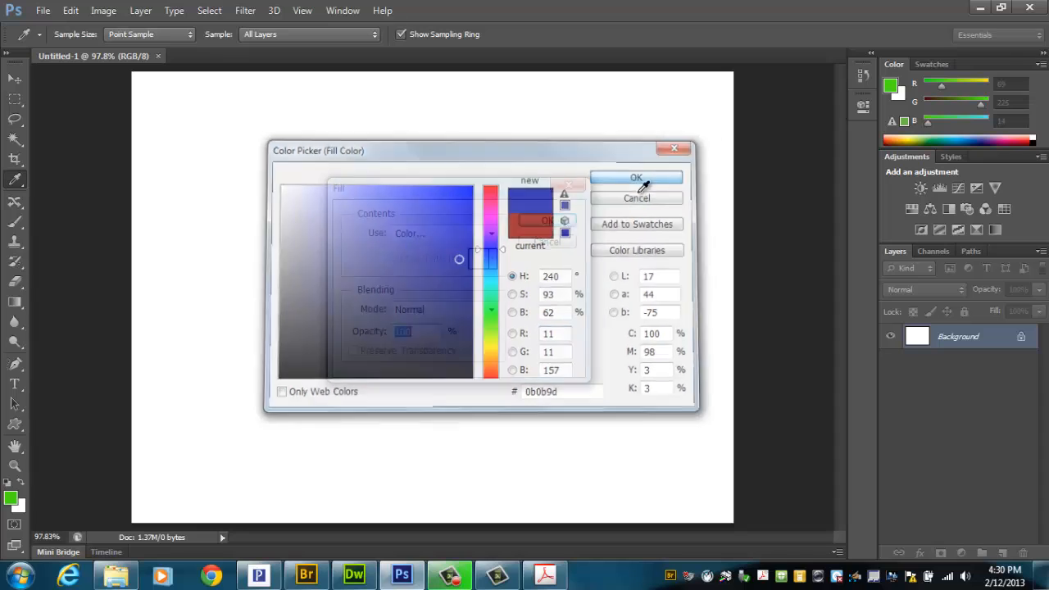
{"action": "left_click", "coordinate": [557, 225]}
{"action": "key", "text": "v"}
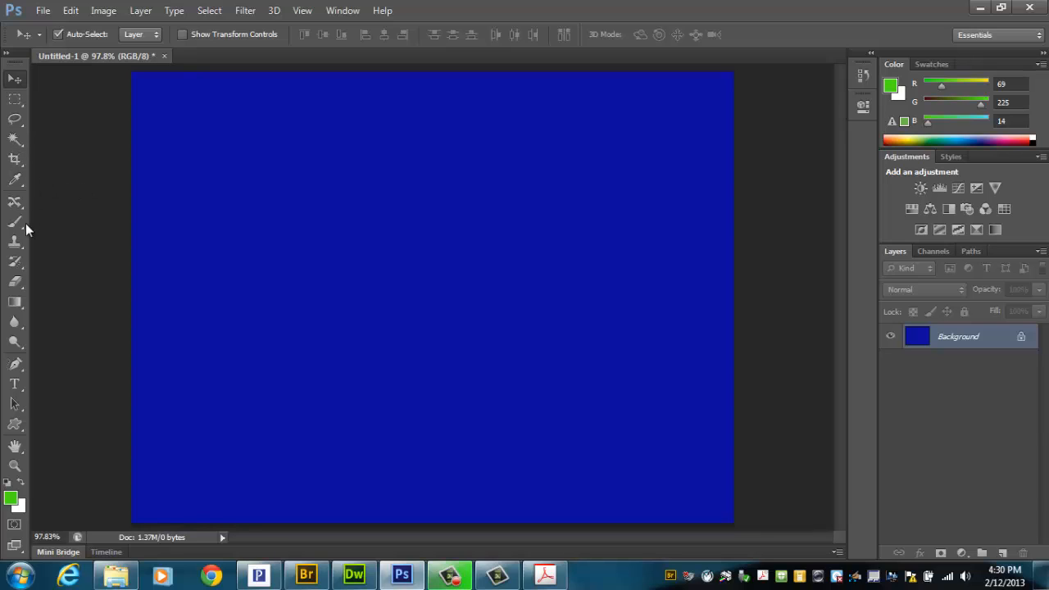
Add the text INDIANA with the Horizontal Type tool and move it to the upper centre of the canvas.
{"action": "left_click", "coordinate": [15, 385]}
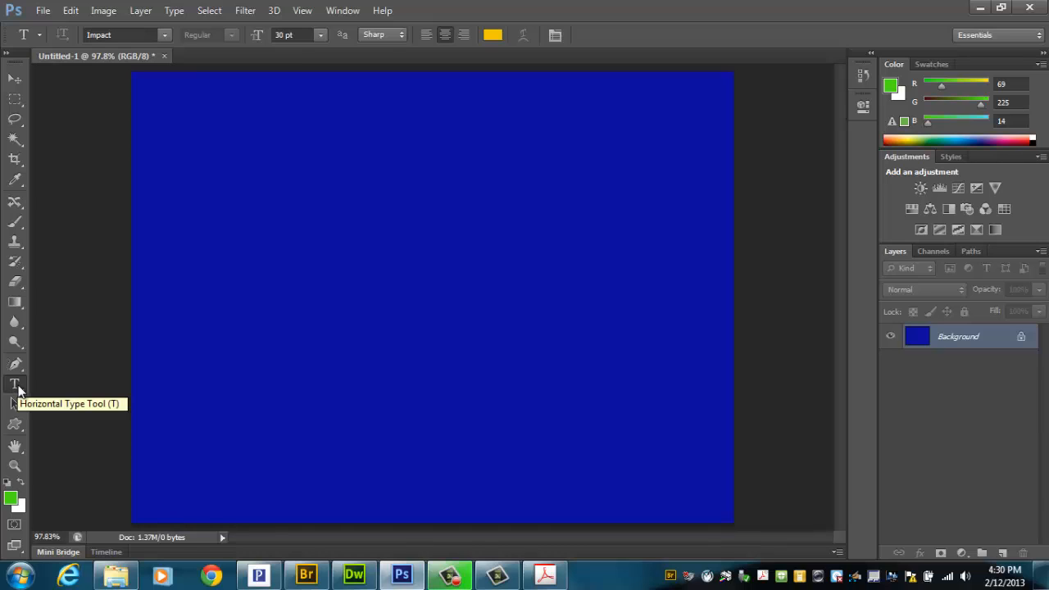
{"action": "left_click", "coordinate": [188, 170]}
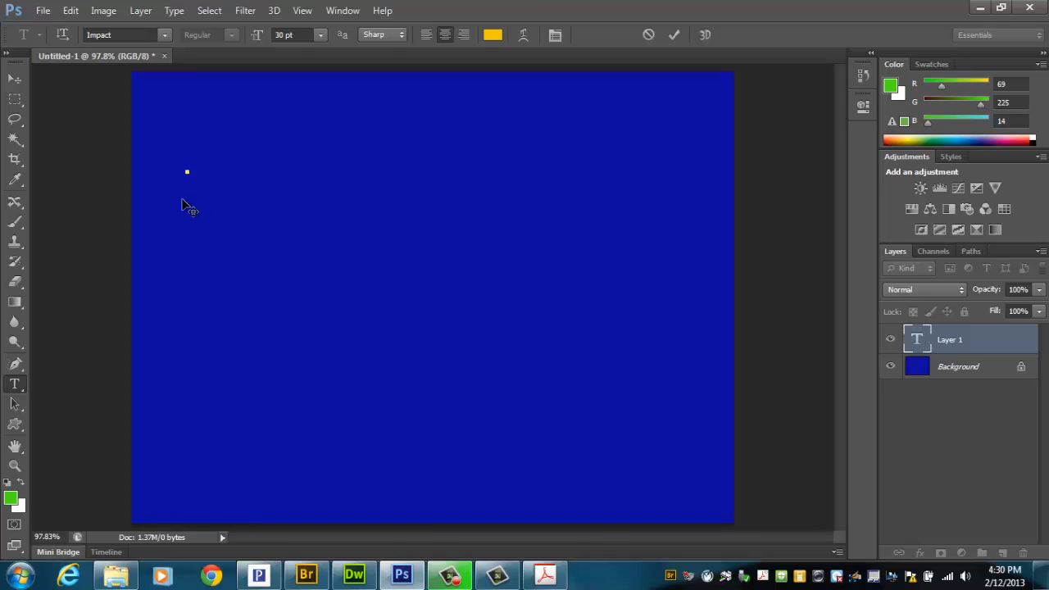
{"action": "type", "text": "INDIANA"}
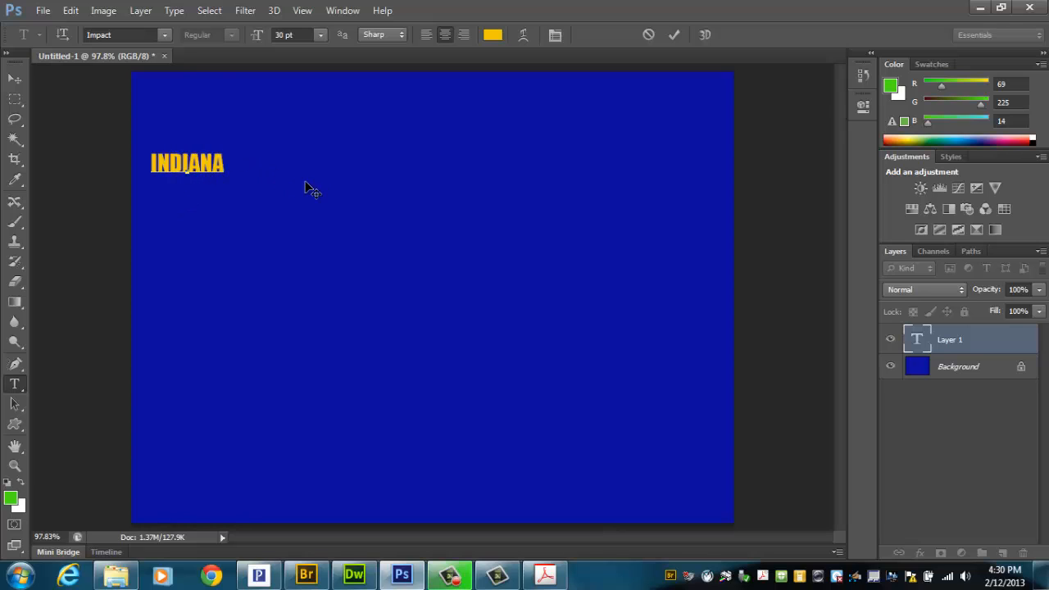
{"action": "left_click", "coordinate": [18, 82]}
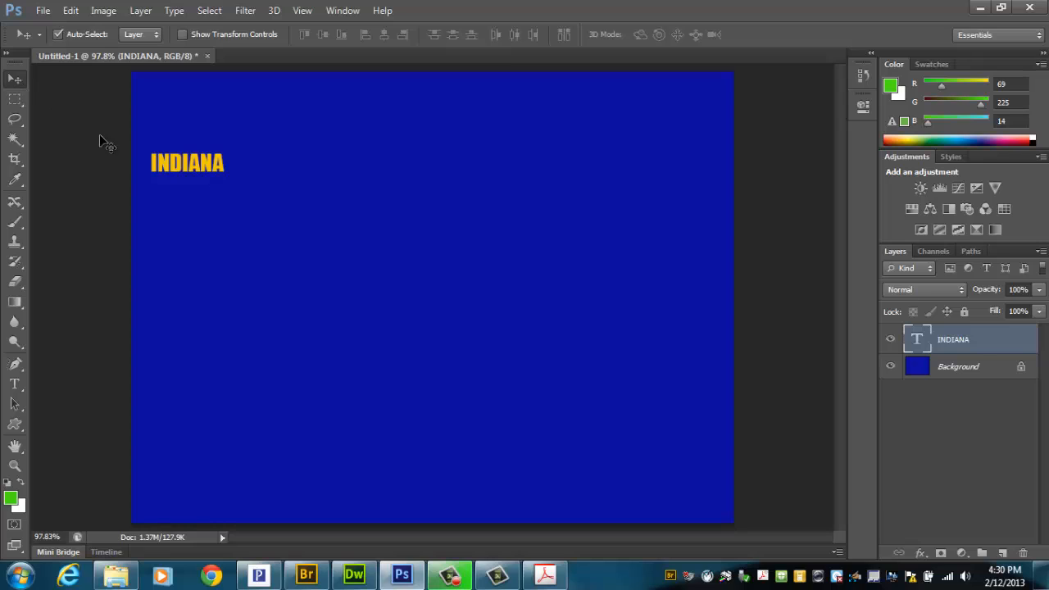
{"action": "left_click_drag", "start_coordinate": [216, 163], "coordinate": [430, 181]}
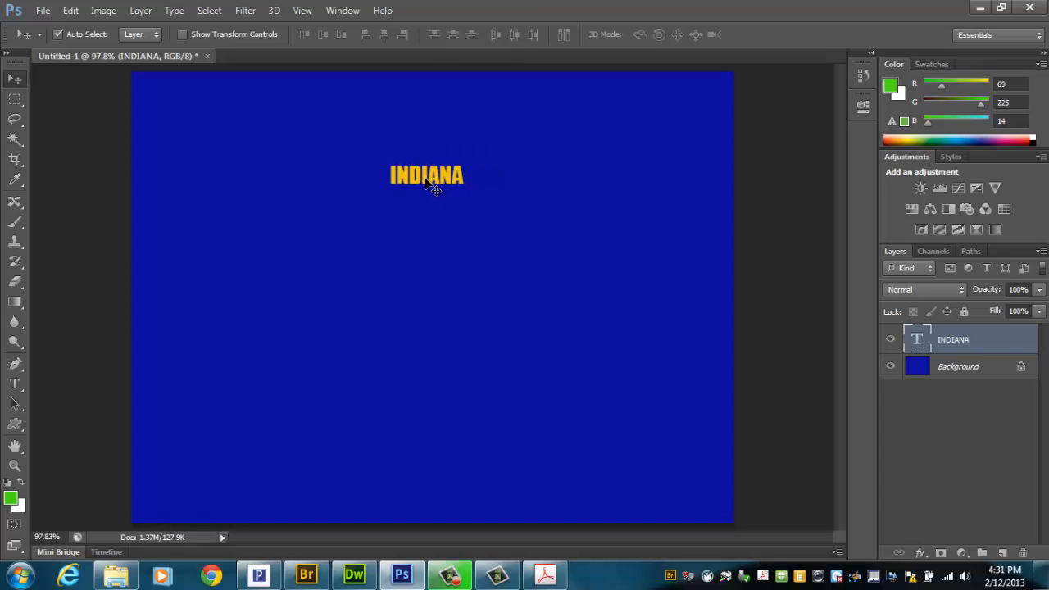
Change the font of the INDIANA text to Copperplate Gothic.
{"action": "double_click", "coordinate": [918, 341]}
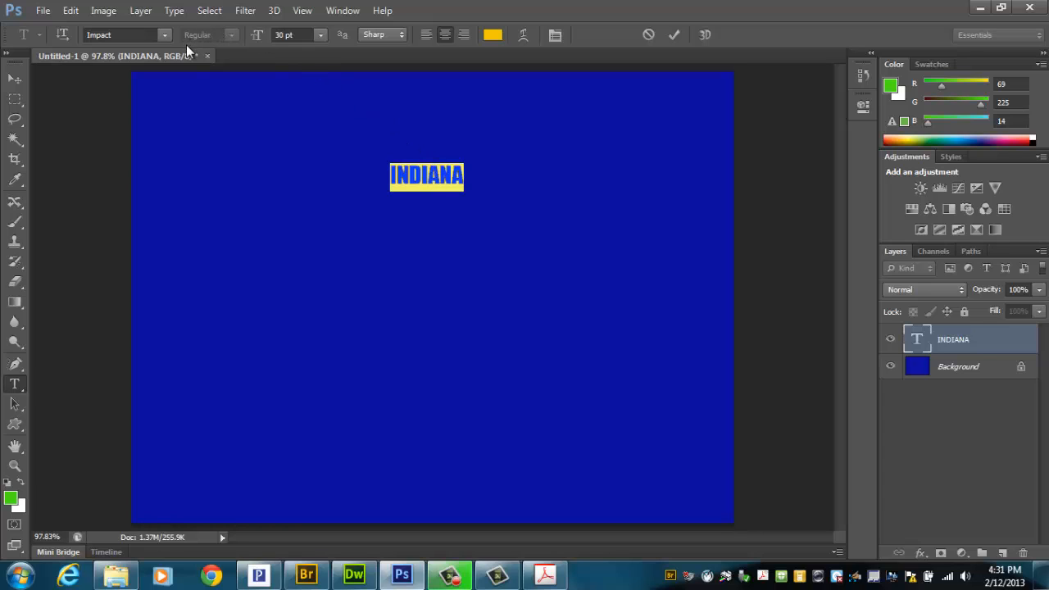
{"action": "left_click", "coordinate": [164, 35]}
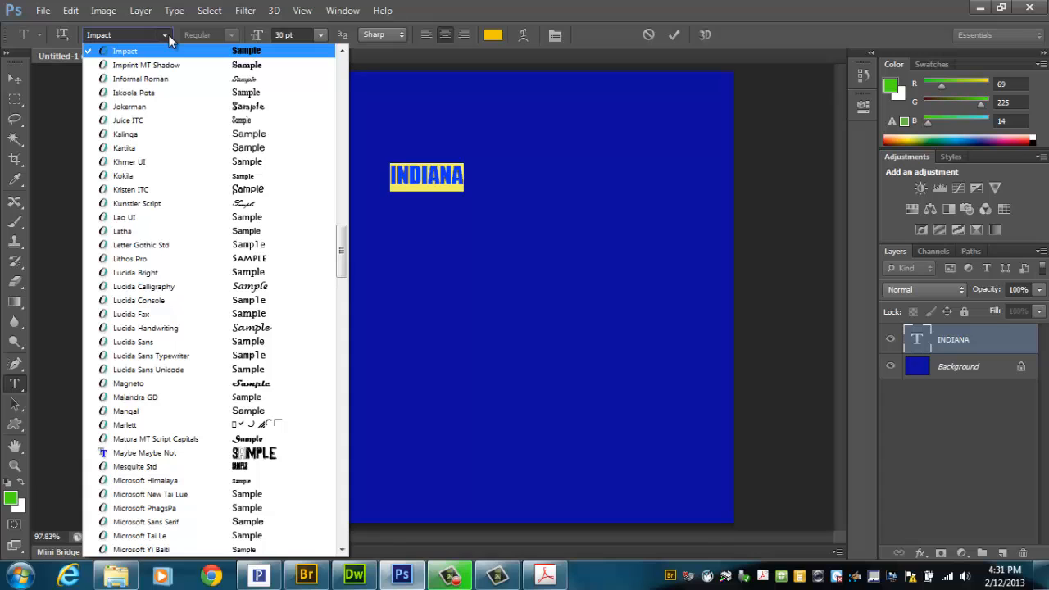
{"action": "left_click_drag", "start_coordinate": [341, 241], "coordinate": [342, 125]}
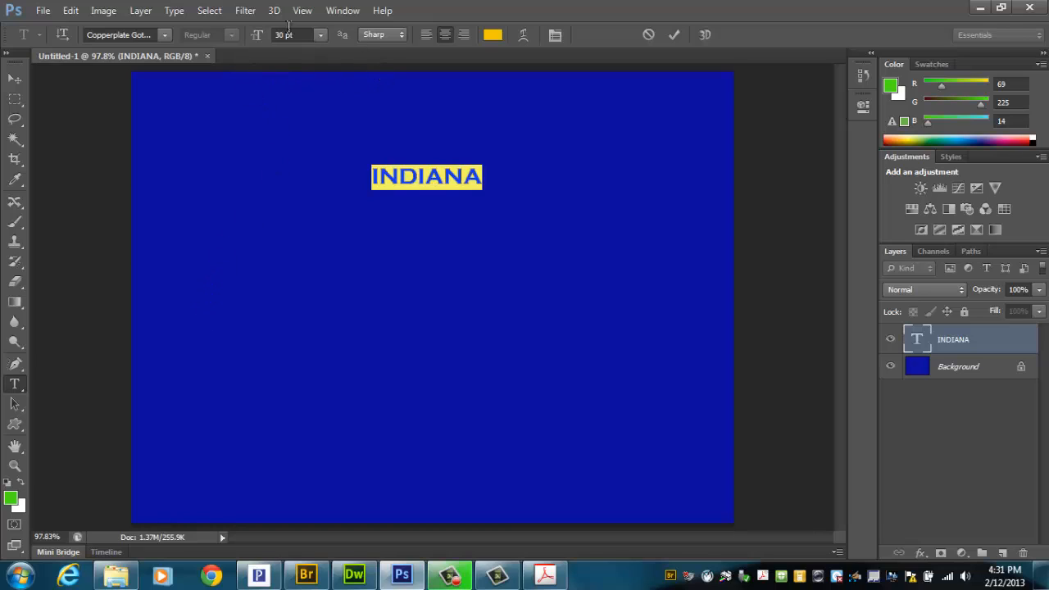
Pick a golden yellow text colour for INDIANA and commit the text edit.
{"action": "left_click", "coordinate": [494, 36]}
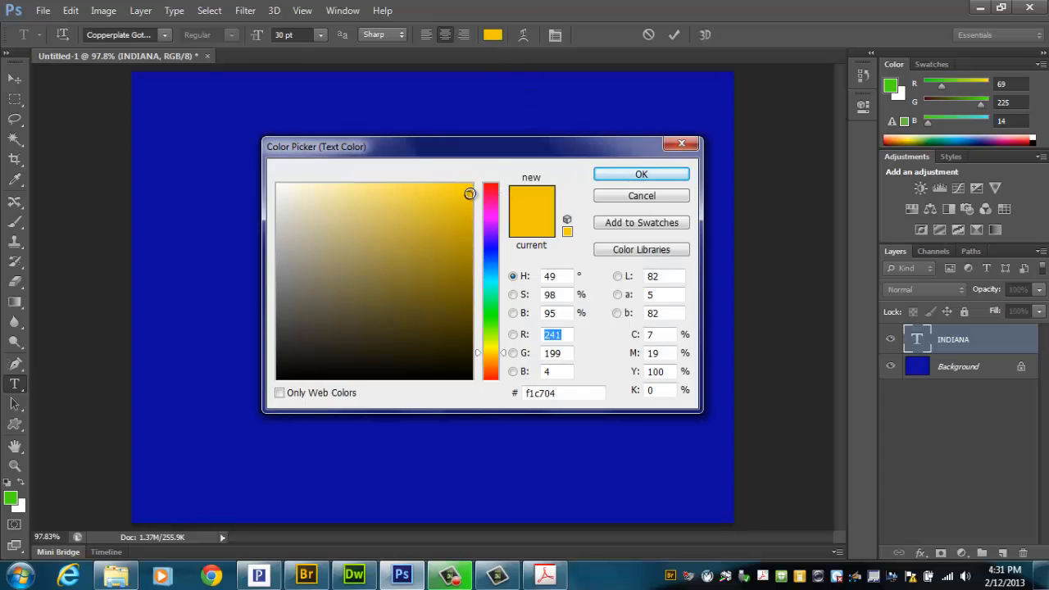
{"action": "left_click_drag", "start_coordinate": [468, 194], "coordinate": [468, 196]}
{"action": "left_click", "coordinate": [598, 177]}
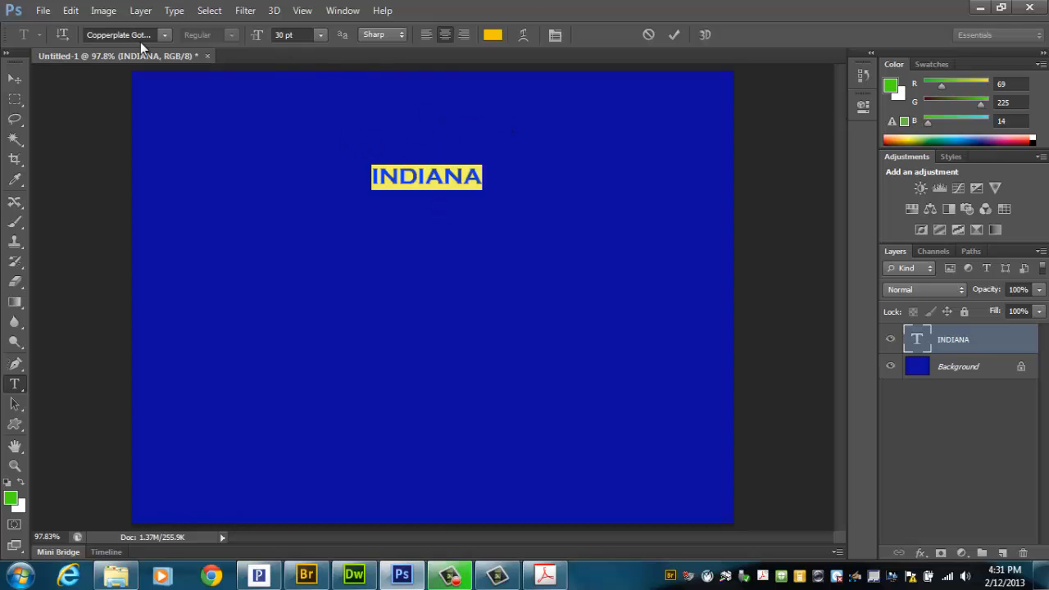
{"action": "left_click", "coordinate": [16, 80]}
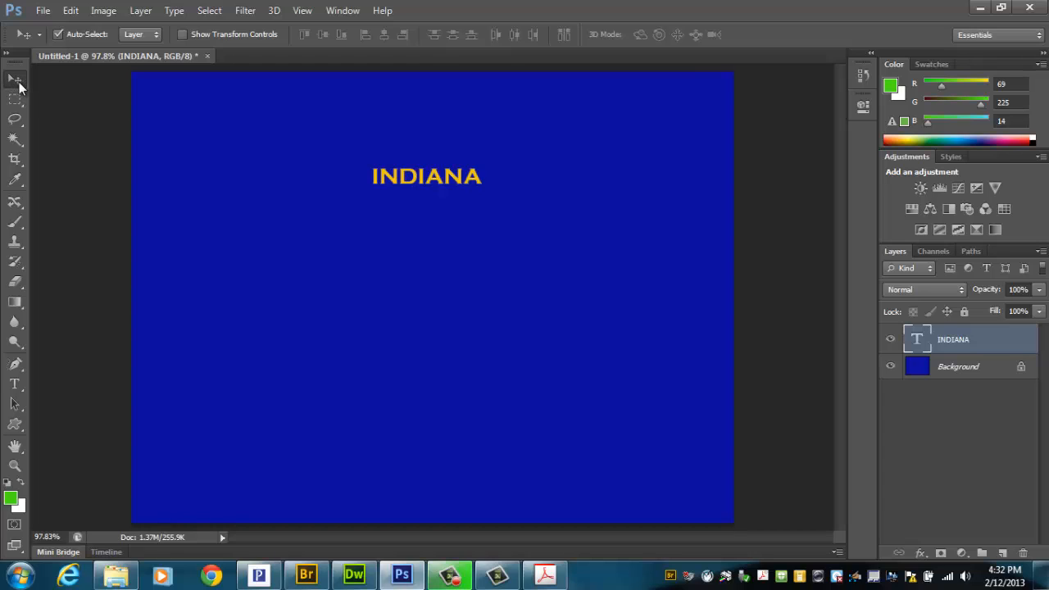
Enlarge the INDIANA text with Free Transform to about 511% width and 655% height, spanning the upper part of the canvas.
{"action": "left_click_drag", "start_coordinate": [412, 187], "coordinate": [409, 190]}
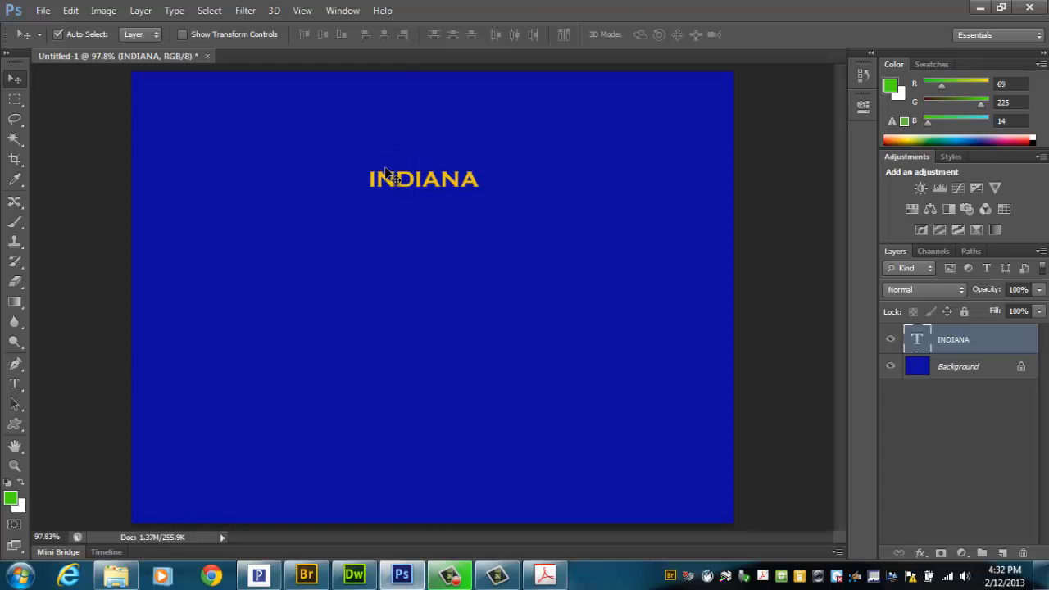
{"action": "key", "text": "ctrl+t"}
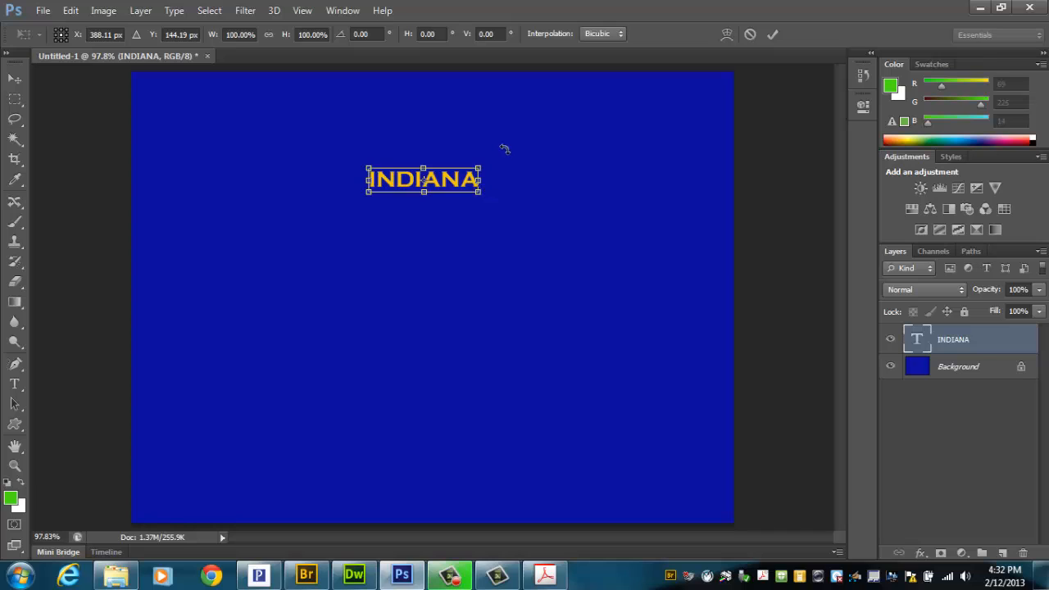
{"action": "left_click_drag", "start_coordinate": [479, 168], "coordinate": [712, 86]}
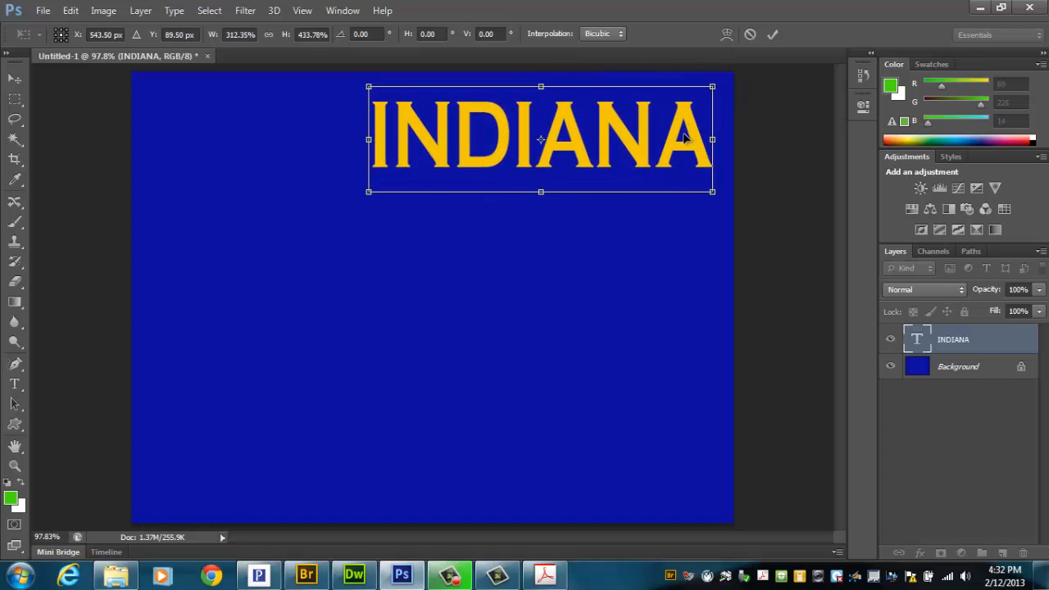
{"action": "left_click_drag", "start_coordinate": [671, 156], "coordinate": [455, 227]}
{"action": "left_click_drag", "start_coordinate": [500, 157], "coordinate": [718, 103]}
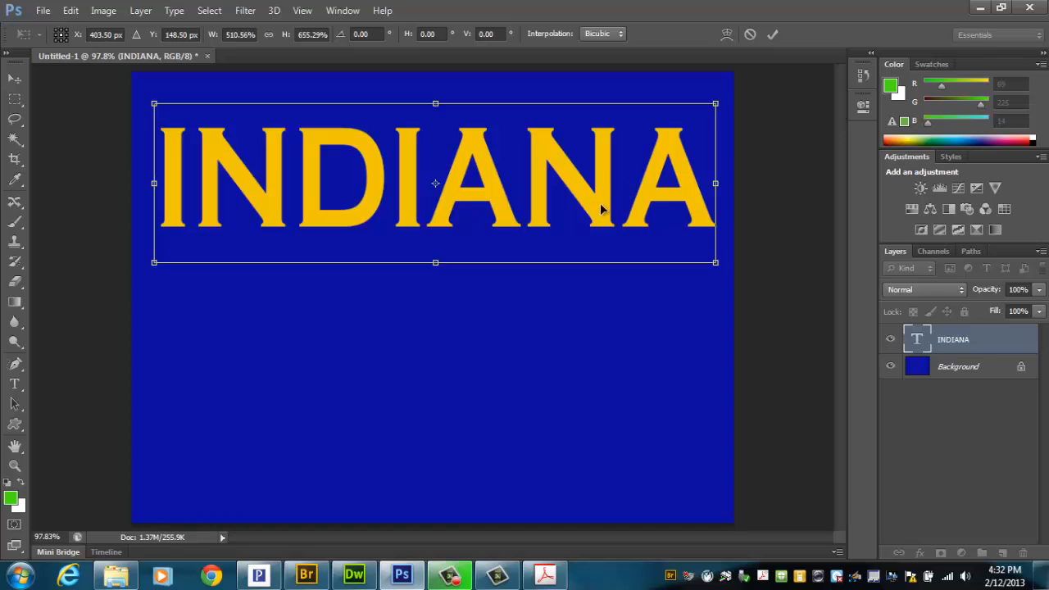
{"action": "left_click_drag", "start_coordinate": [601, 209], "coordinate": [602, 207]}
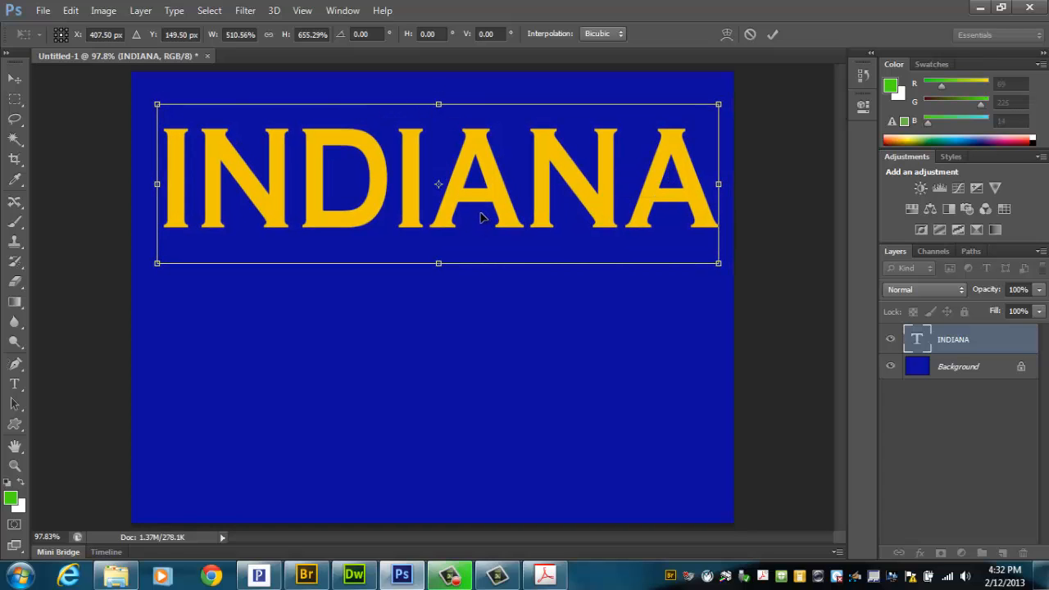
{"action": "key", "text": "Return"}
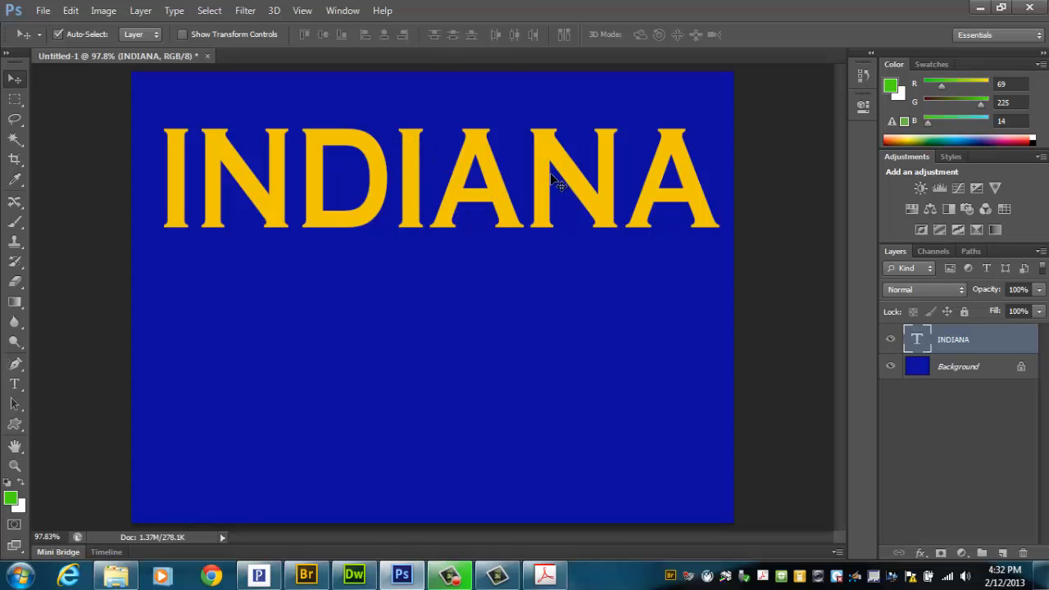
Add a Bevel & Emboss layer style with a 10 px size to the INDIANA text.
{"action": "left_click", "coordinate": [921, 554]}
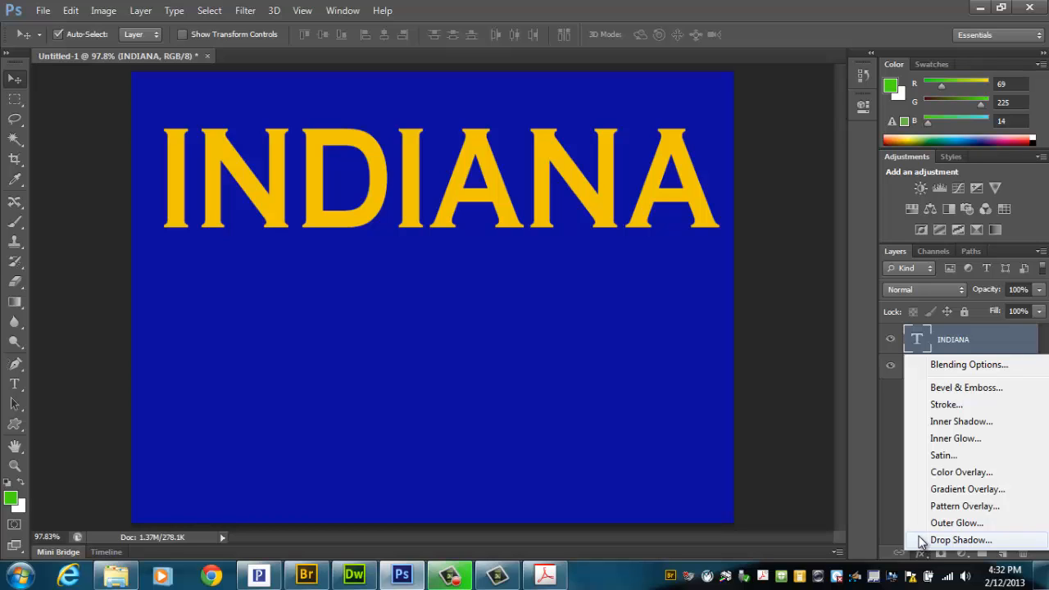
{"action": "left_click", "coordinate": [969, 388]}
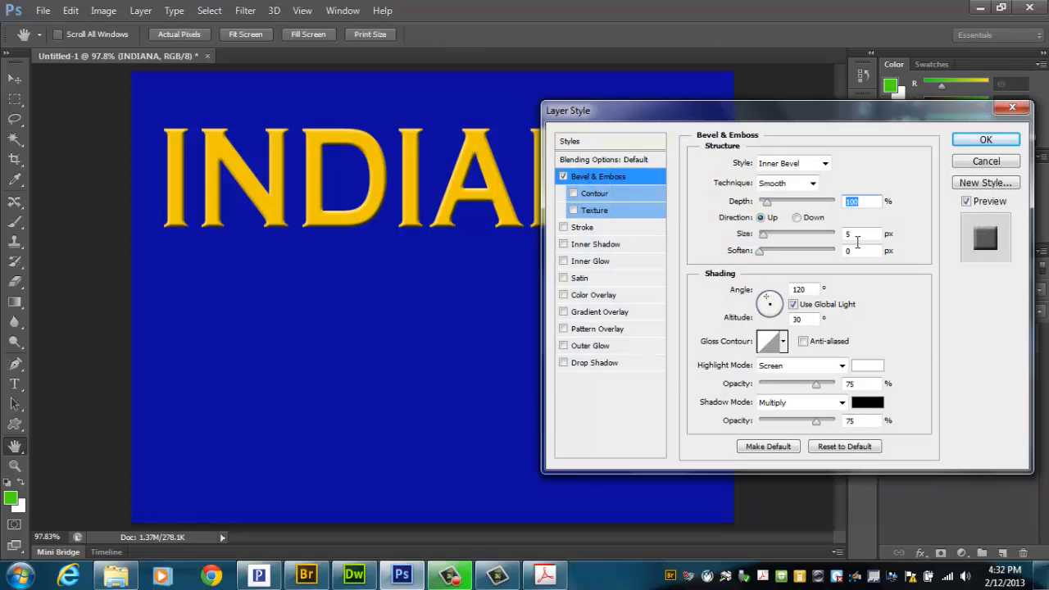
{"action": "left_click_drag", "start_coordinate": [718, 122], "coordinate": [756, 118]}
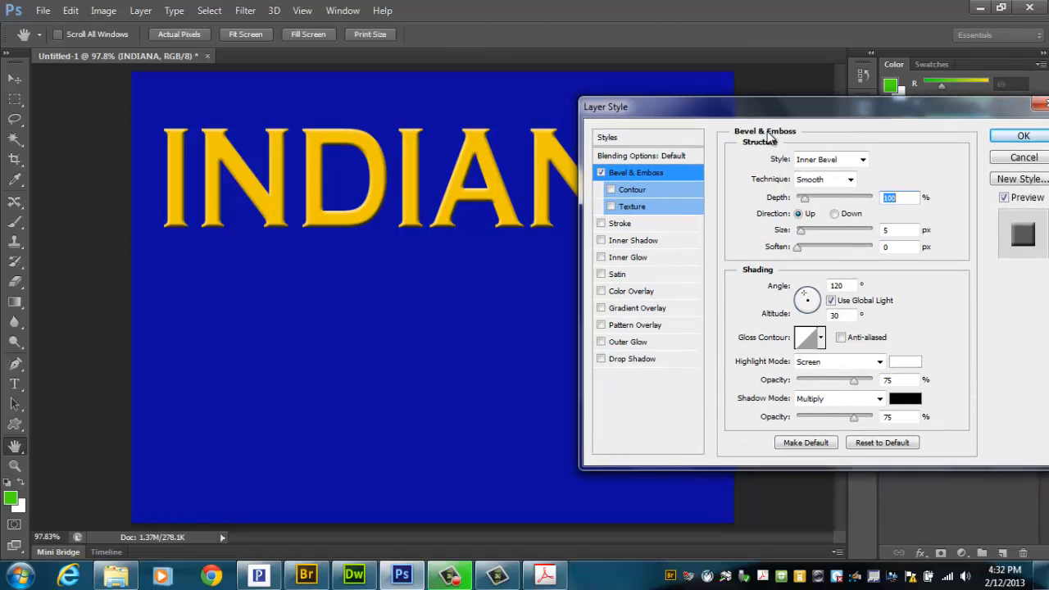
{"action": "left_click_drag", "start_coordinate": [801, 231], "coordinate": [801, 250]}
{"action": "left_click", "coordinate": [800, 250]}
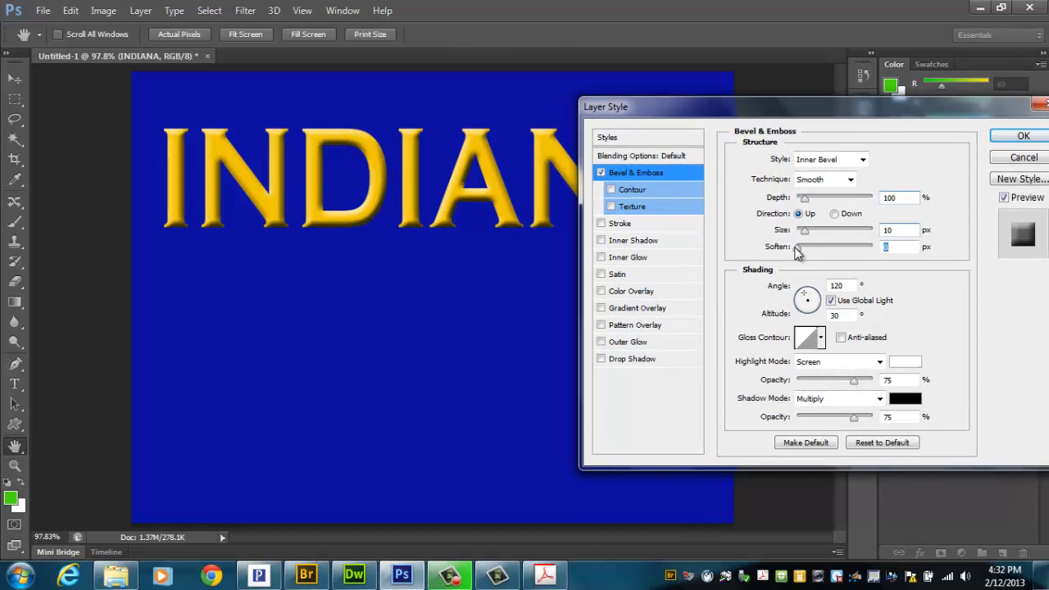
Add a 5 px Stroke effect to the INDIANA text with its position set to Center.
{"action": "left_click", "coordinate": [621, 226]}
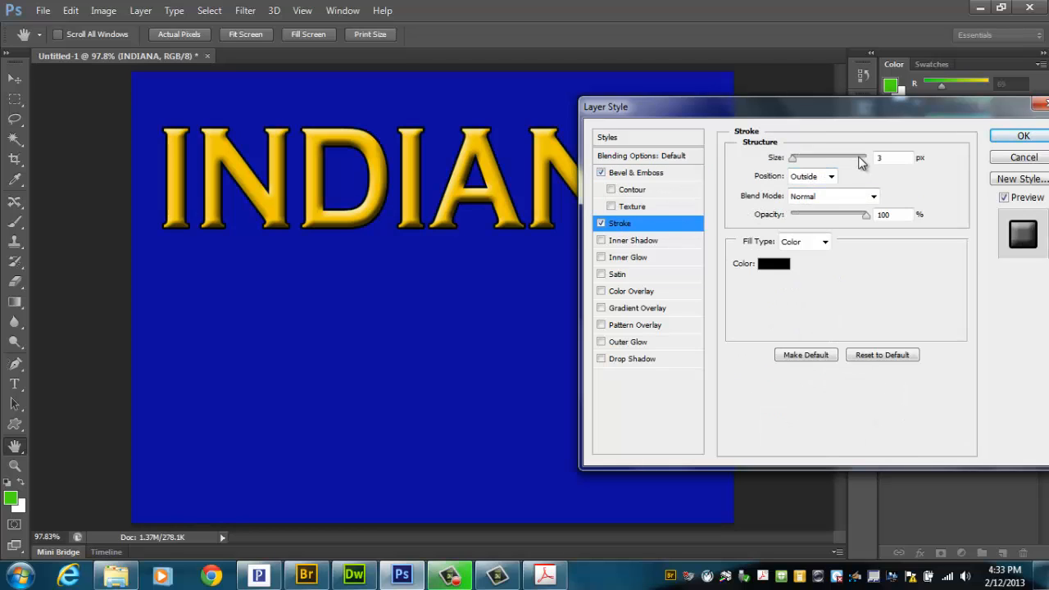
{"action": "left_click", "coordinate": [894, 158]}
{"action": "type", "text": "5"}
{"action": "left_click", "coordinate": [814, 178]}
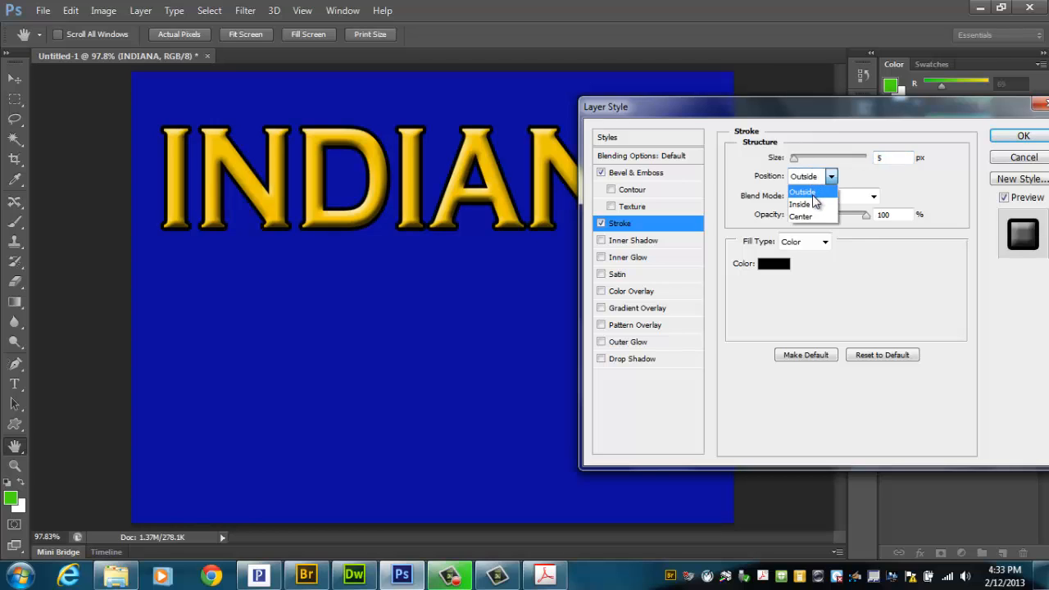
{"action": "left_click", "coordinate": [816, 206]}
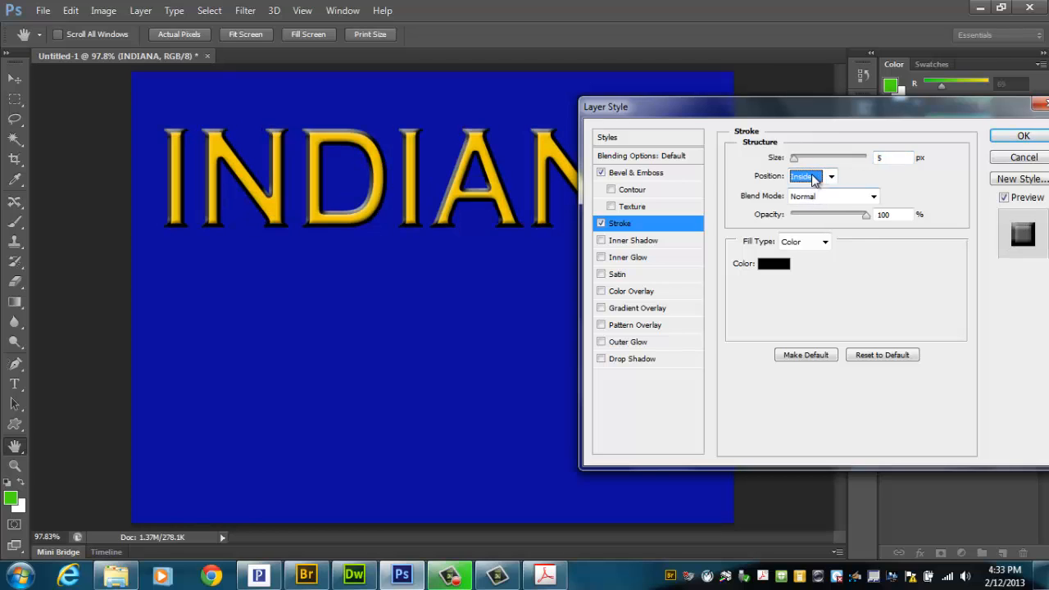
{"action": "left_click", "coordinate": [831, 176]}
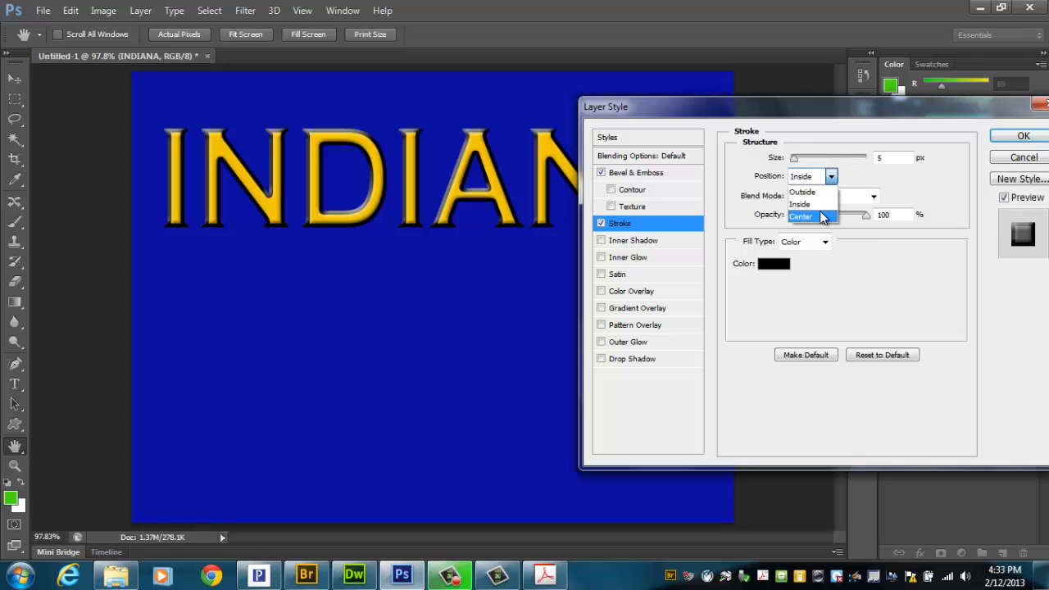
{"action": "left_click", "coordinate": [808, 216]}
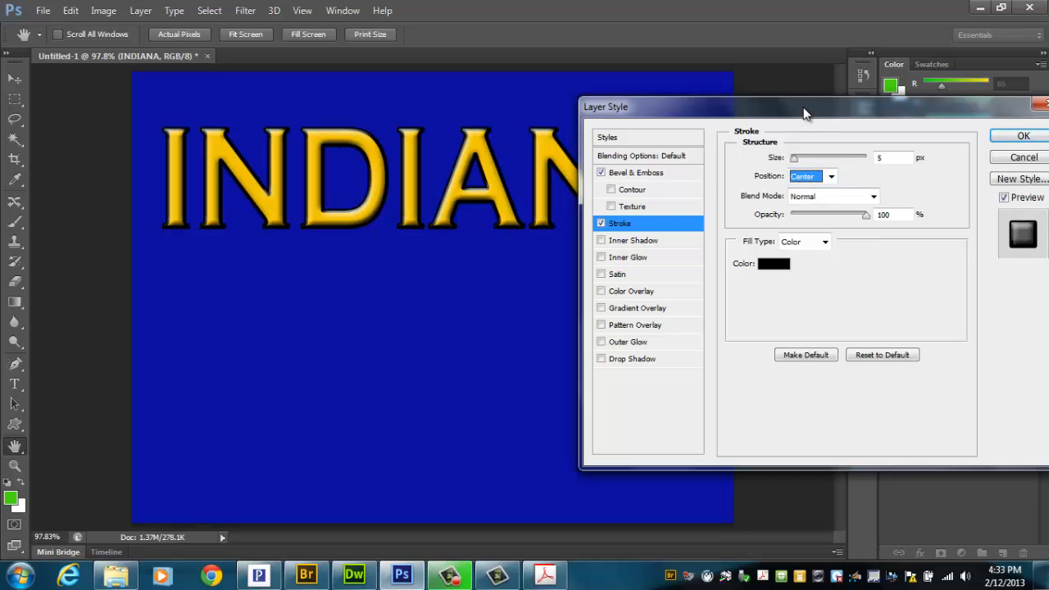
Add a Gradient Overlay using the Blue, Yellow, Blue preset and an Outer Glow with 10% spread and 24 px size.
{"action": "left_click_drag", "start_coordinate": [804, 114], "coordinate": [736, 160]}
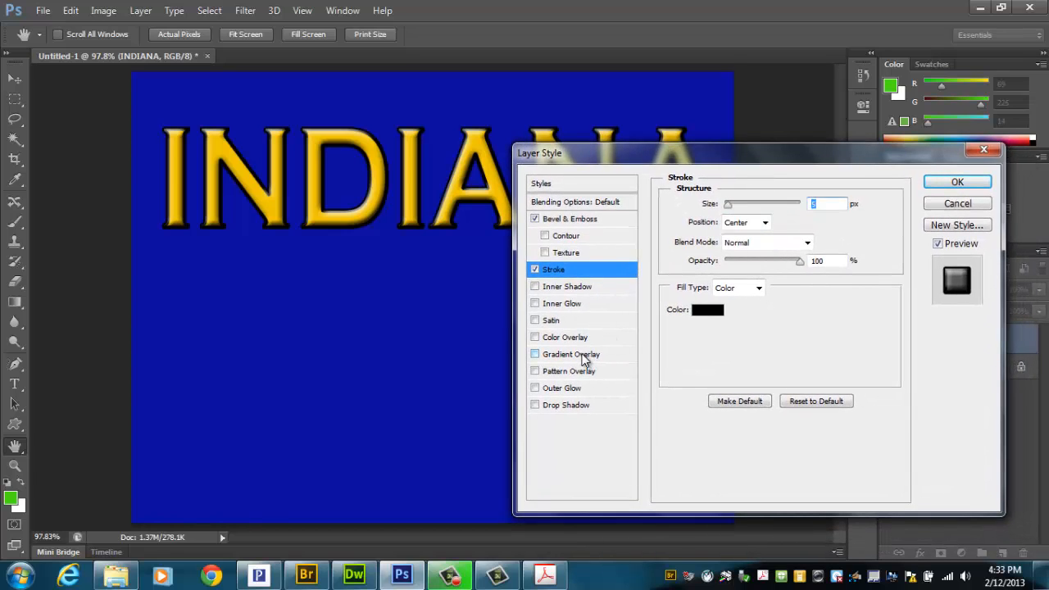
{"action": "left_click", "coordinate": [585, 359]}
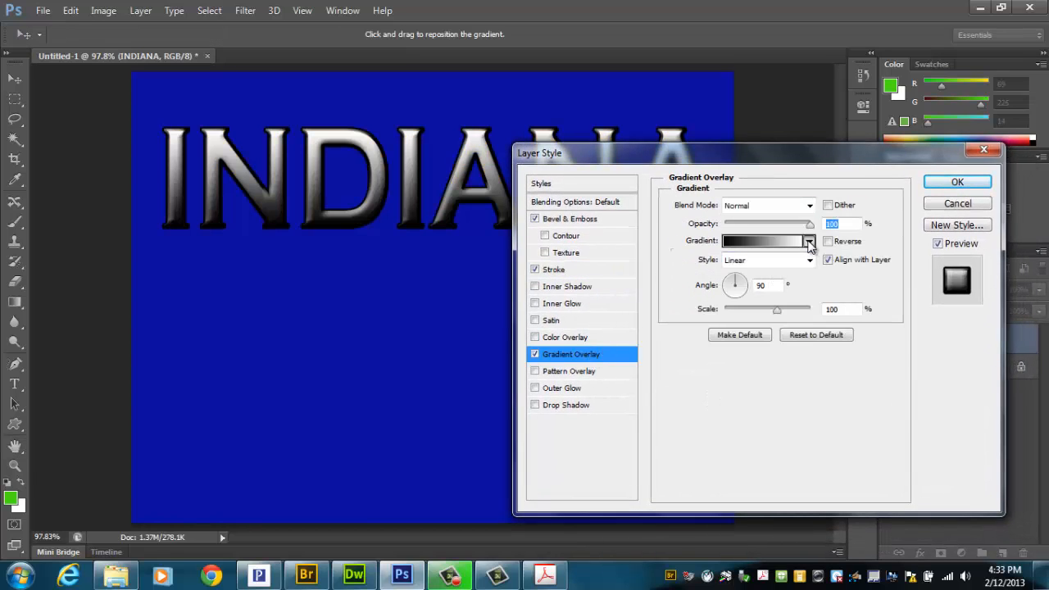
{"action": "left_click", "coordinate": [809, 243]}
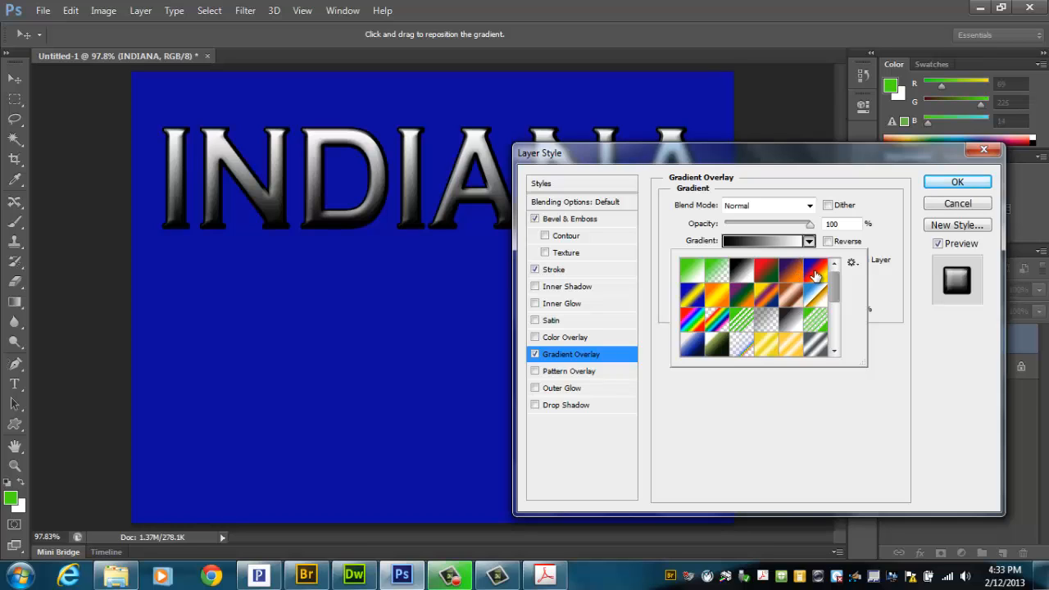
{"action": "left_click", "coordinate": [694, 296]}
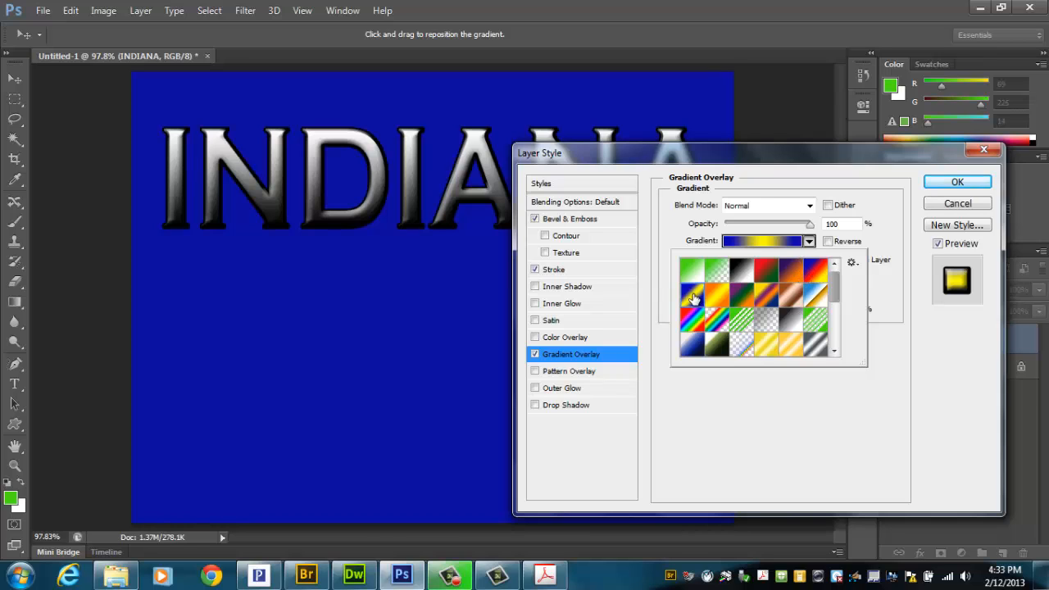
{"action": "left_click_drag", "start_coordinate": [752, 164], "coordinate": [736, 272]}
{"action": "left_click", "coordinate": [751, 358]}
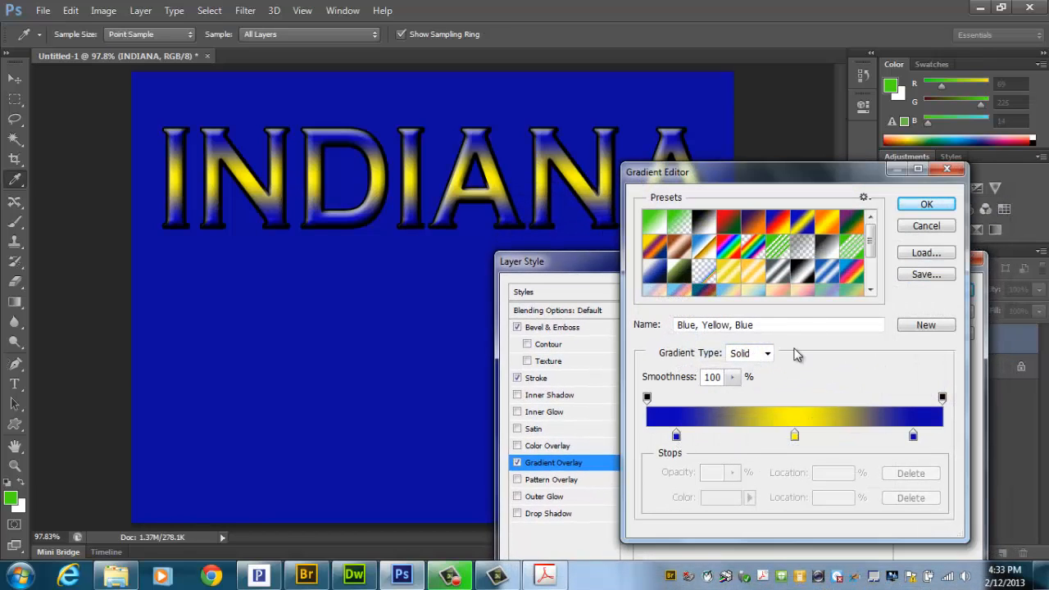
{"action": "left_click", "coordinate": [926, 204]}
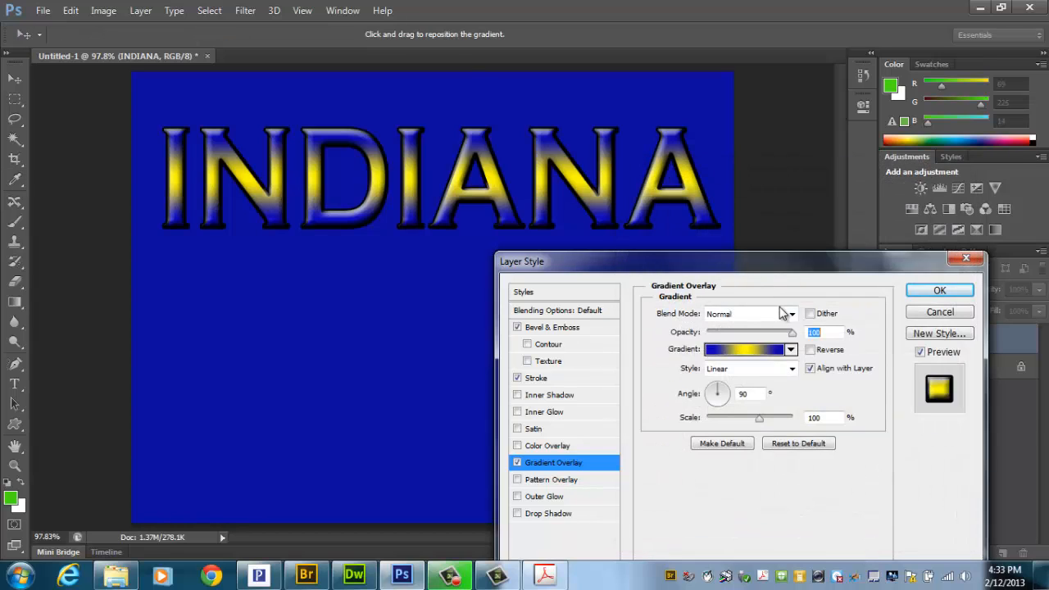
{"action": "left_click", "coordinate": [547, 498]}
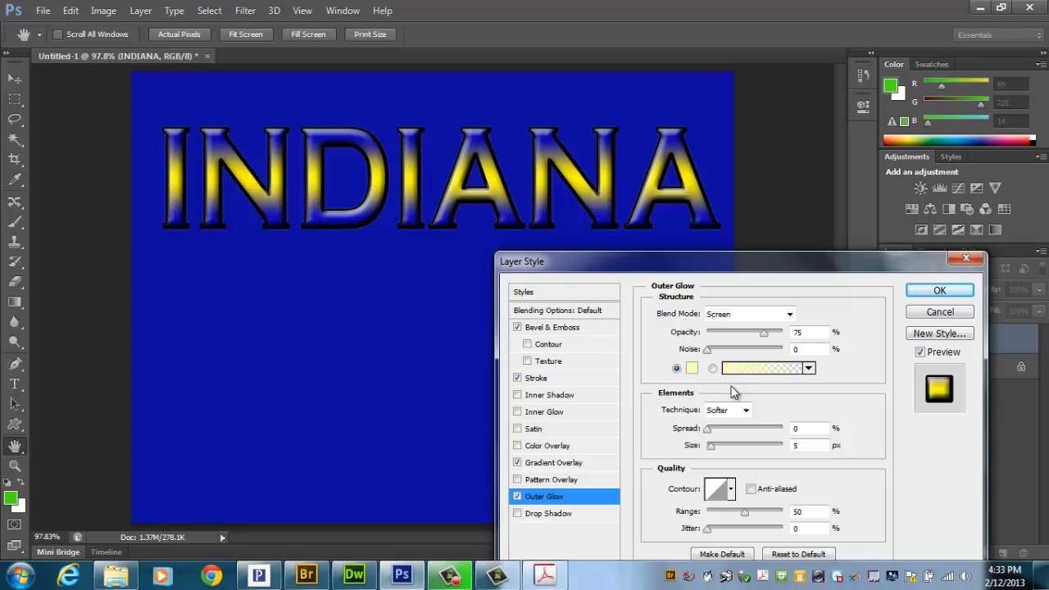
{"action": "left_click_drag", "start_coordinate": [709, 431], "coordinate": [717, 445]}
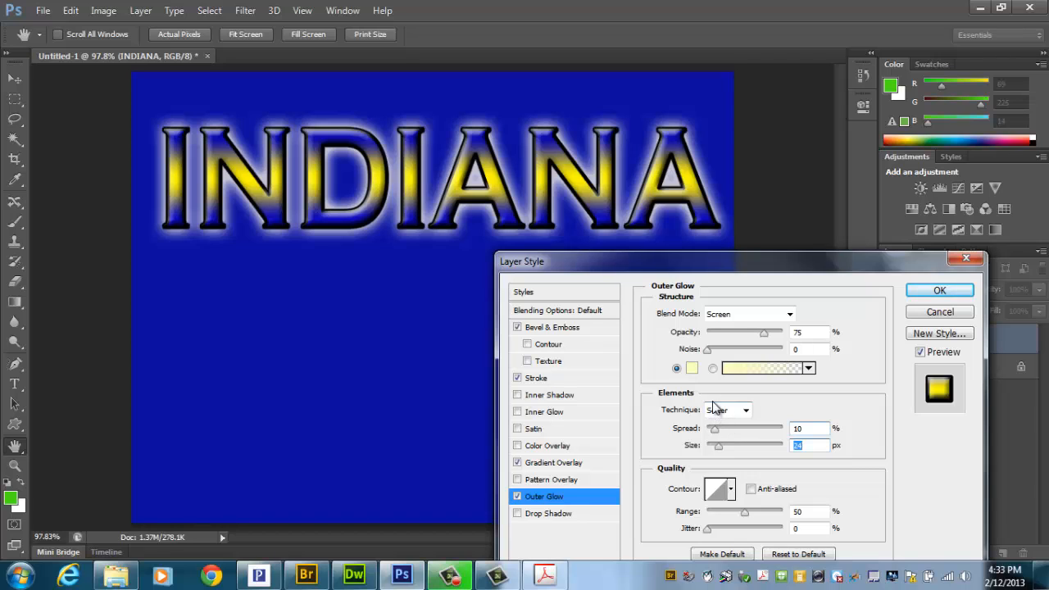
Change the stroke colour to white (ffffff) and apply the layer style to the INDIANA text.
{"action": "left_click", "coordinate": [555, 380]}
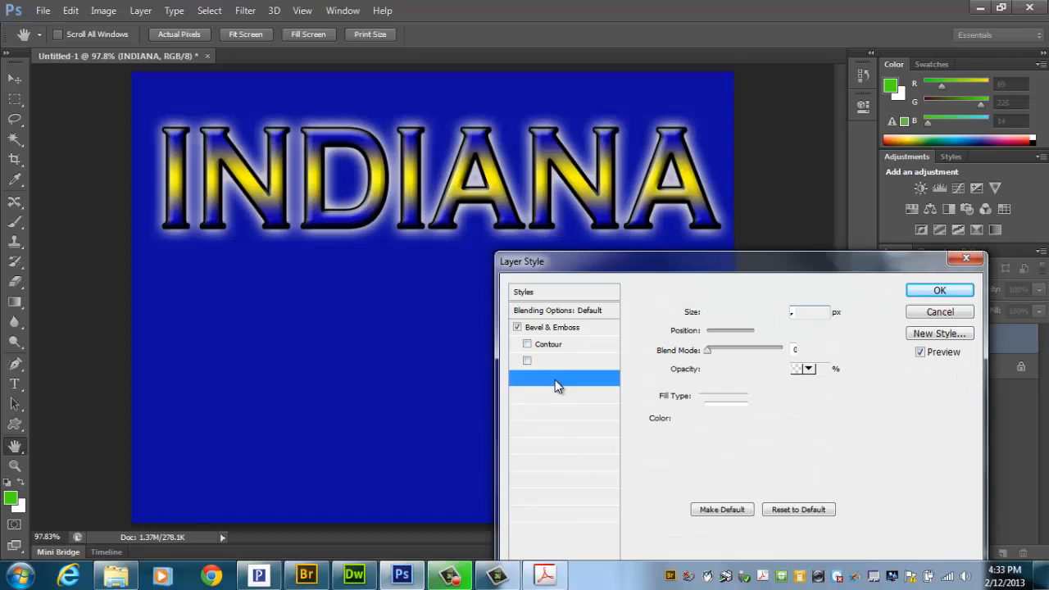
{"action": "left_click", "coordinate": [690, 418]}
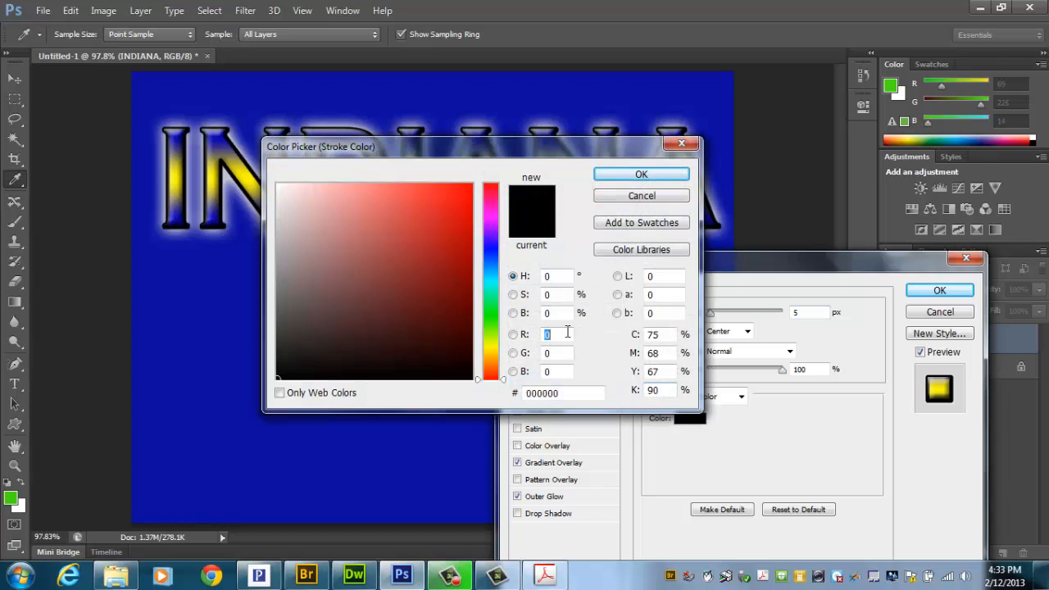
{"action": "left_click", "coordinate": [293, 204]}
{"action": "left_click_drag", "start_coordinate": [294, 204], "coordinate": [276, 179]}
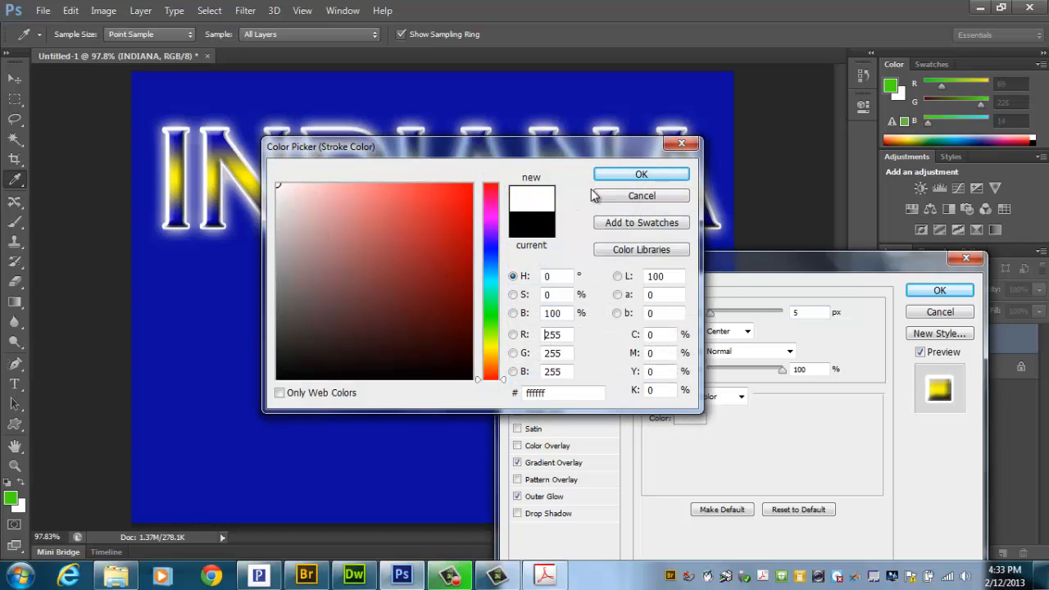
{"action": "left_click", "coordinate": [625, 177]}
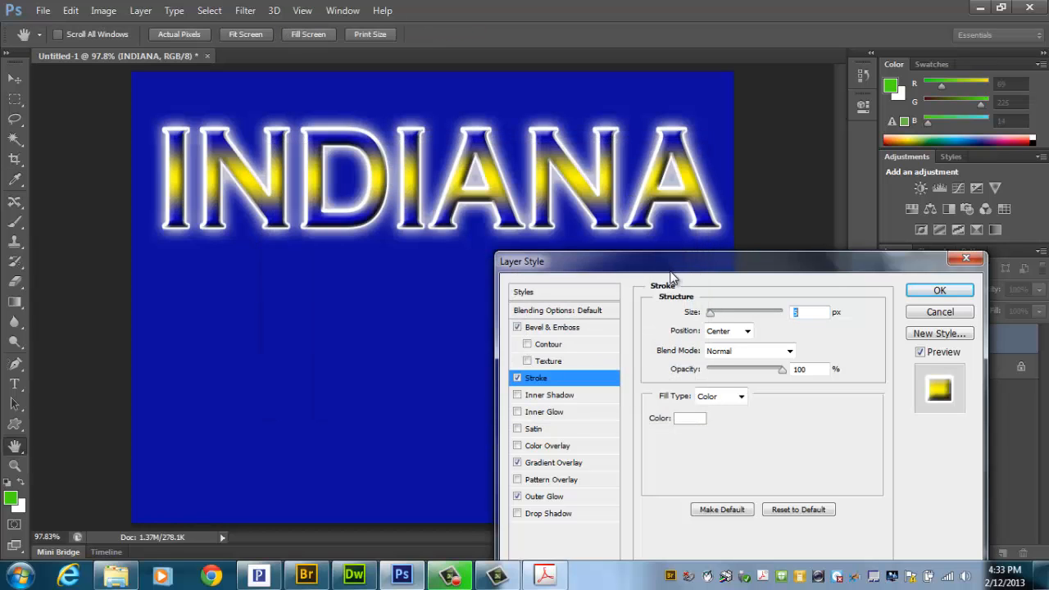
{"action": "left_click_drag", "start_coordinate": [722, 259], "coordinate": [712, 175]}
{"action": "left_click", "coordinate": [926, 208]}
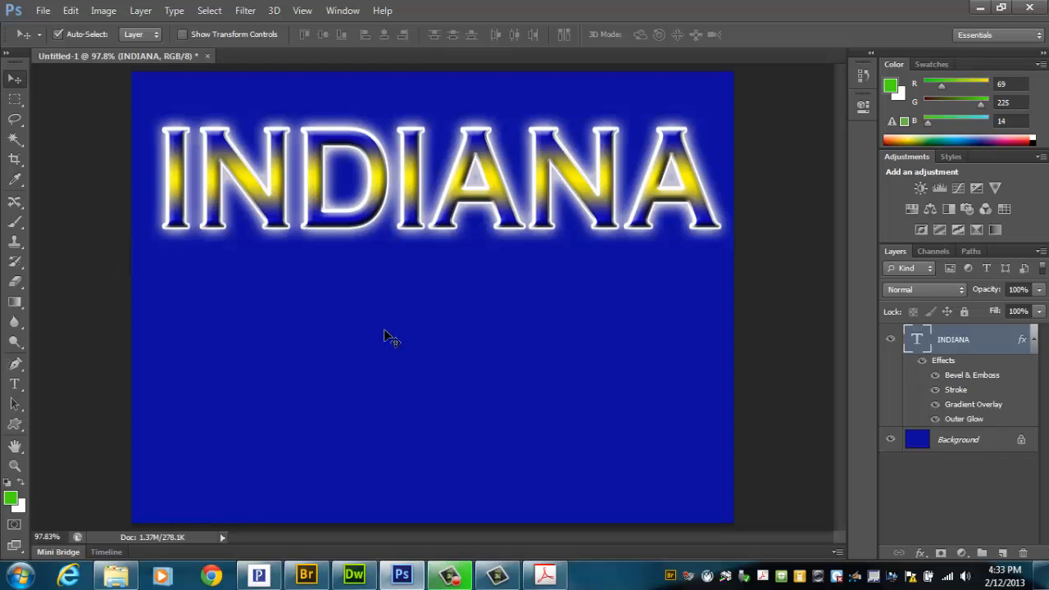
Add the text PACERS with the Horizontal Type tool in the lower-left part of the canvas.
{"action": "left_click", "coordinate": [14, 384]}
{"action": "left_click", "coordinate": [292, 395]}
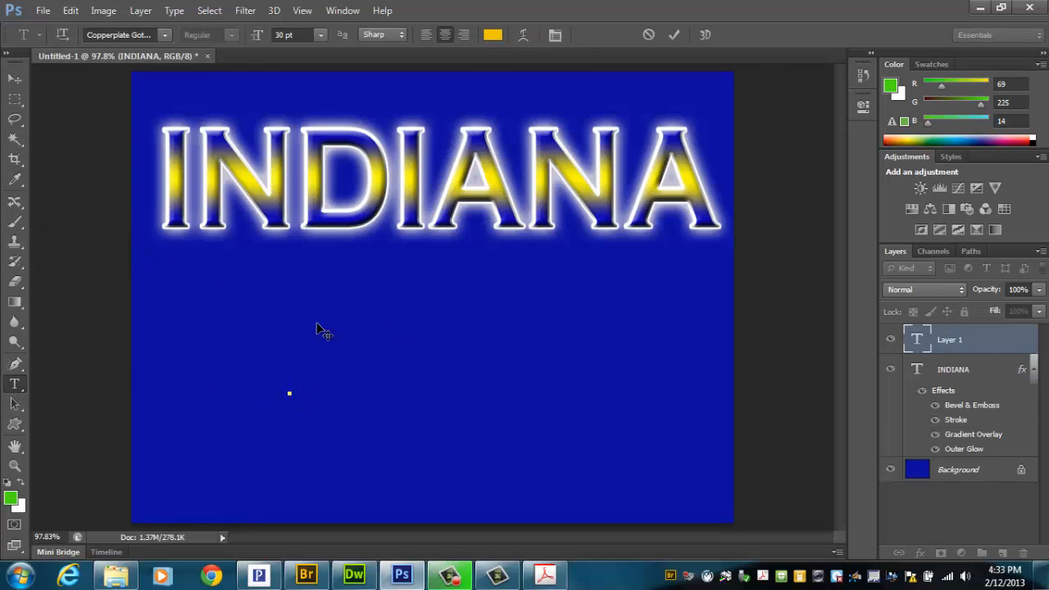
{"action": "type", "text": "PACERS"}
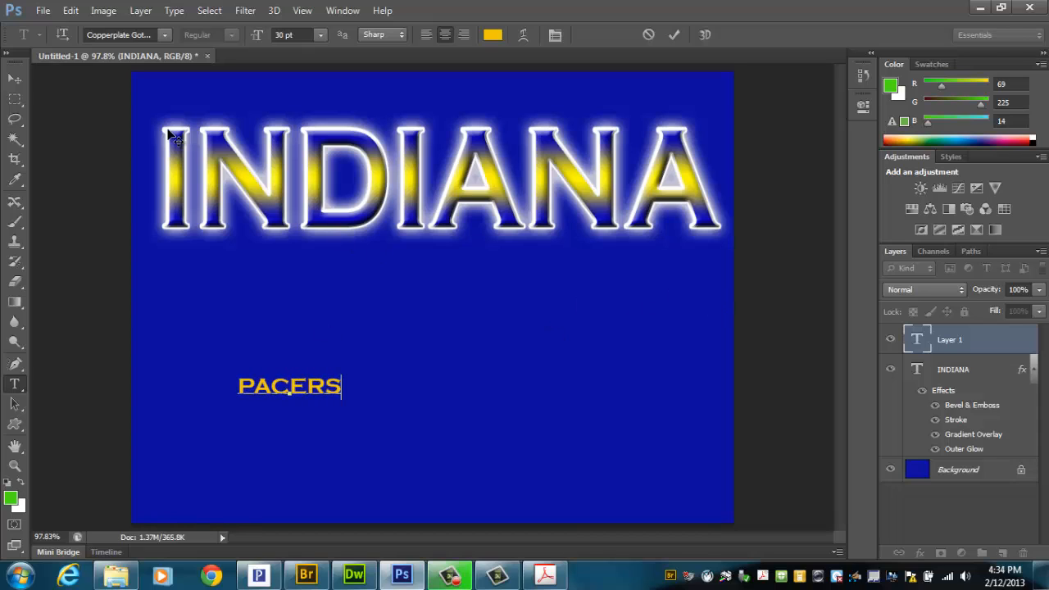
{"action": "left_click", "coordinate": [14, 79]}
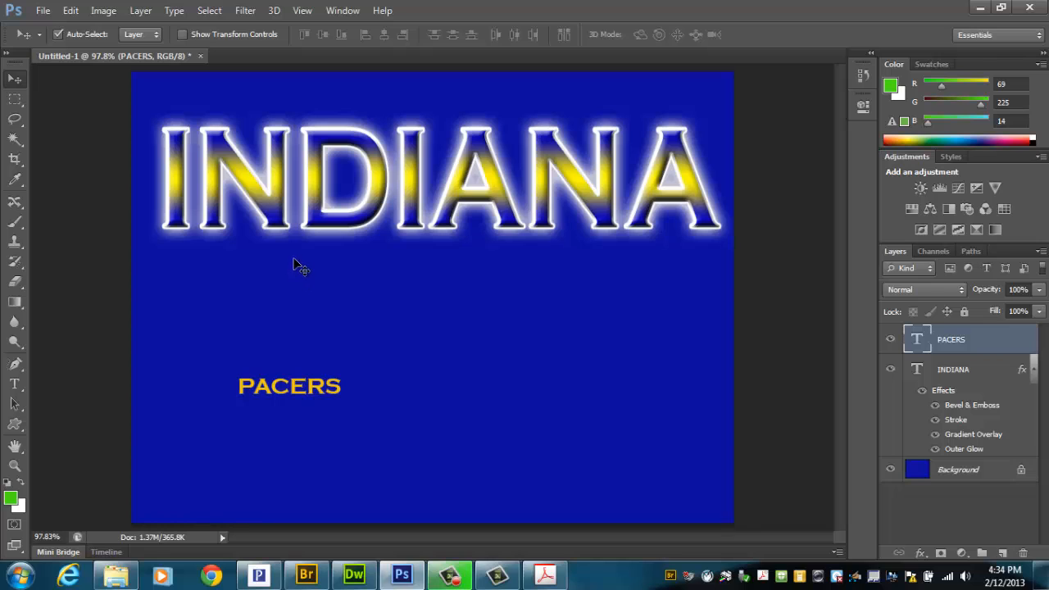
Enlarge the PACERS text to about 540% with Free Transform and position it directly beneath INDIANA at a matching width.
{"action": "key", "text": "ctrl+t"}
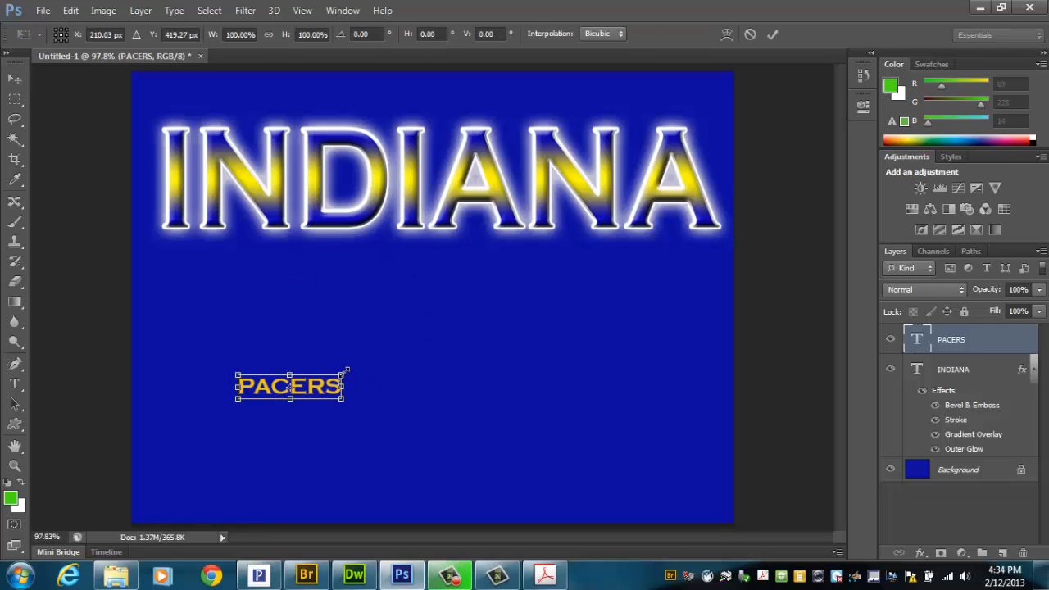
{"action": "left_click_drag", "start_coordinate": [346, 371], "coordinate": [705, 160]}
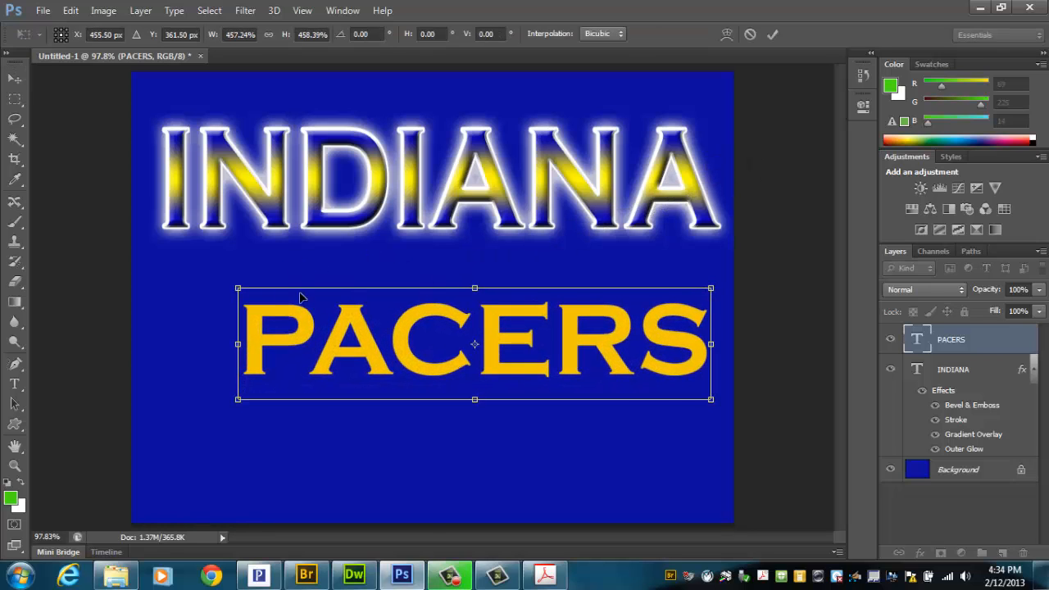
{"action": "left_click_drag", "start_coordinate": [239, 289], "coordinate": [153, 267]}
{"action": "left_click_drag", "start_coordinate": [464, 330], "coordinate": [469, 322]}
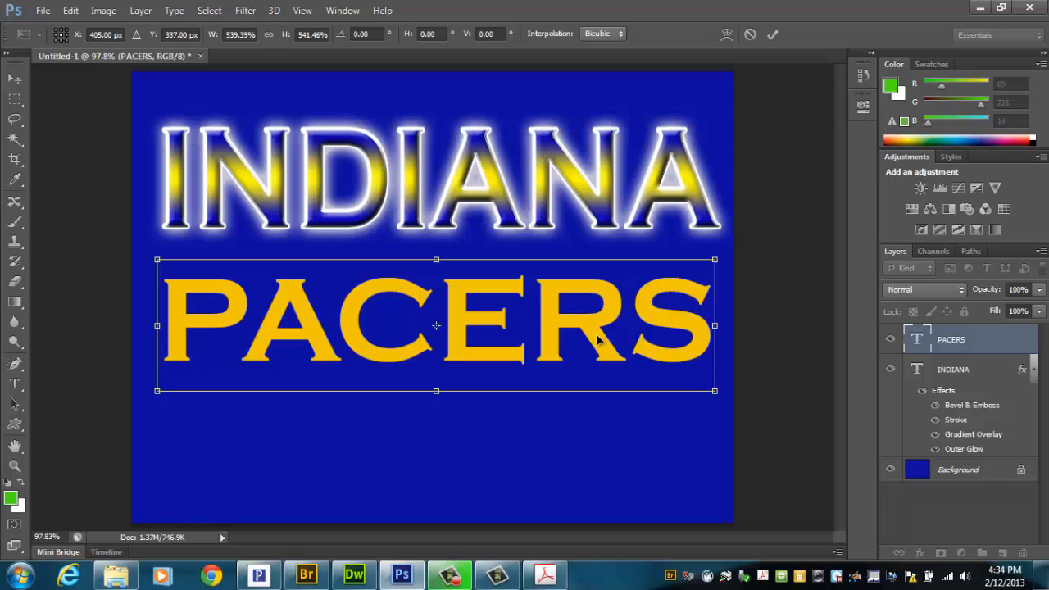
{"action": "key", "text": "Return"}
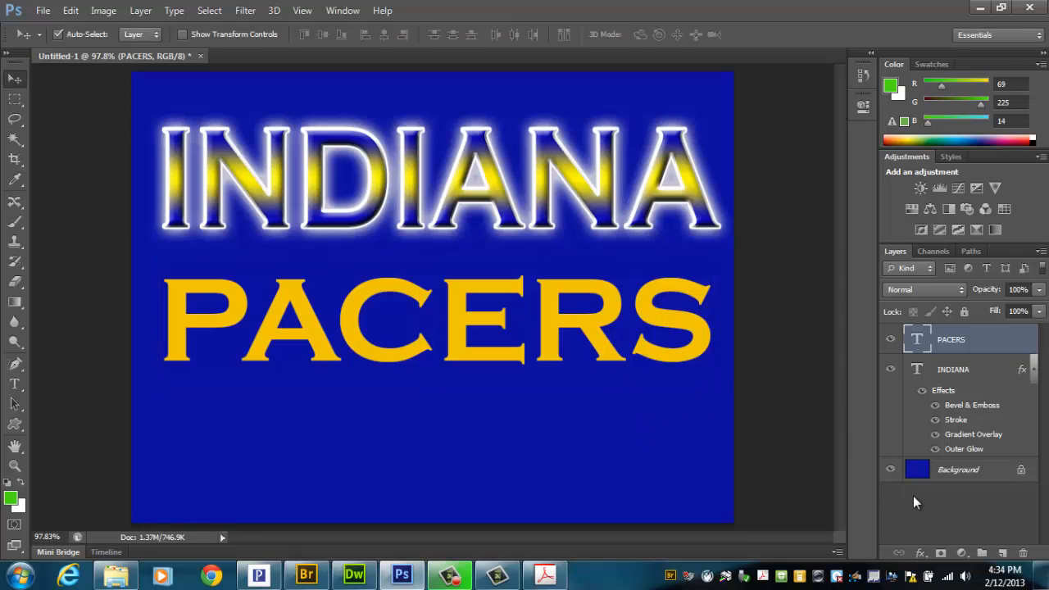
Add a Gradient Overlay effect to the PACERS text using the Blue, Yellow, Blue preset.
{"action": "left_click", "coordinate": [921, 554]}
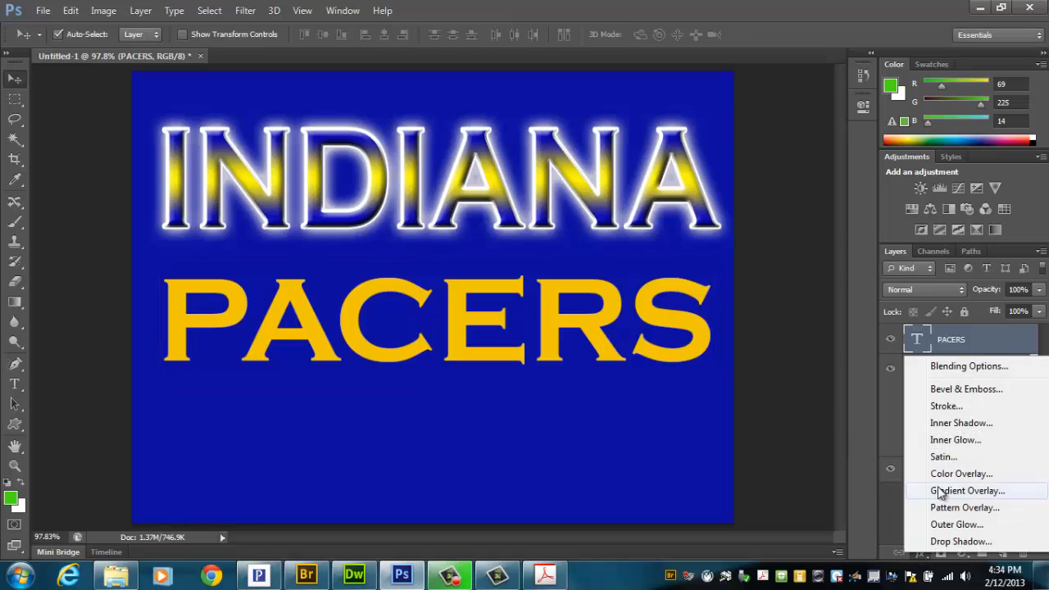
{"action": "left_click", "coordinate": [969, 491]}
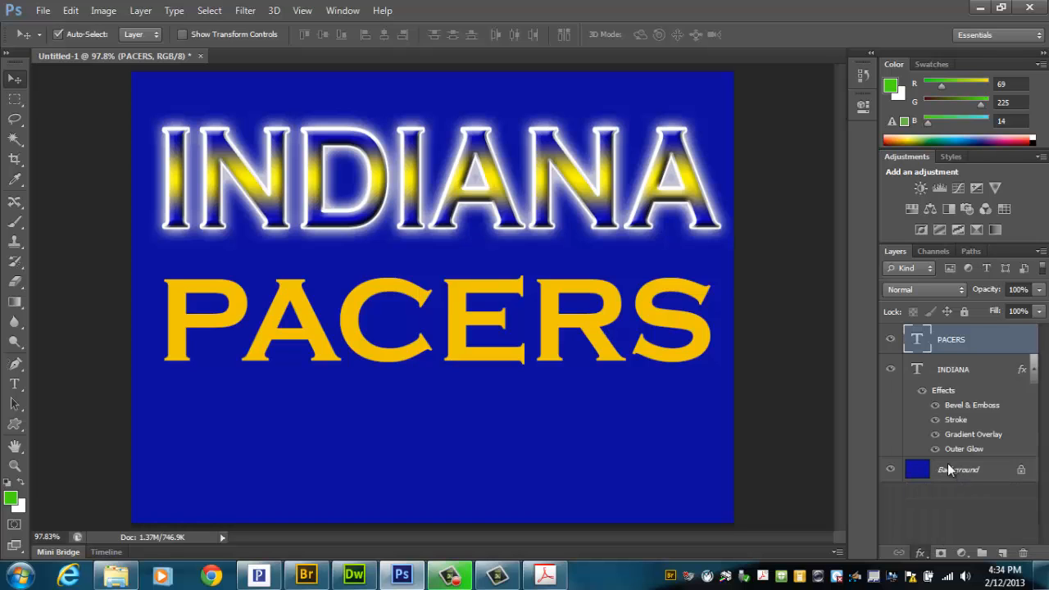
{"action": "left_click", "coordinate": [730, 276]}
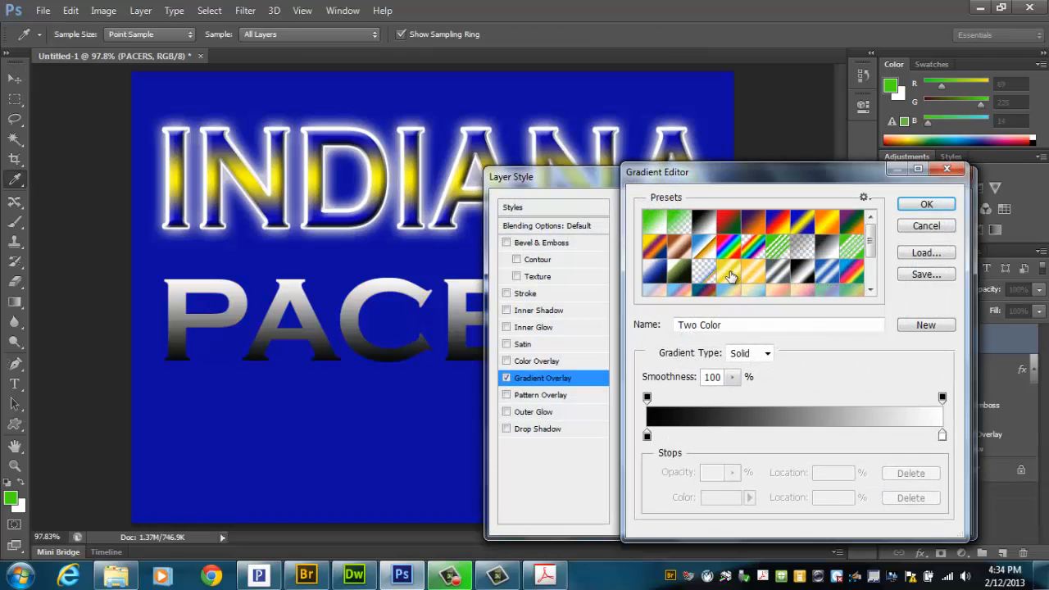
{"action": "left_click", "coordinate": [802, 222]}
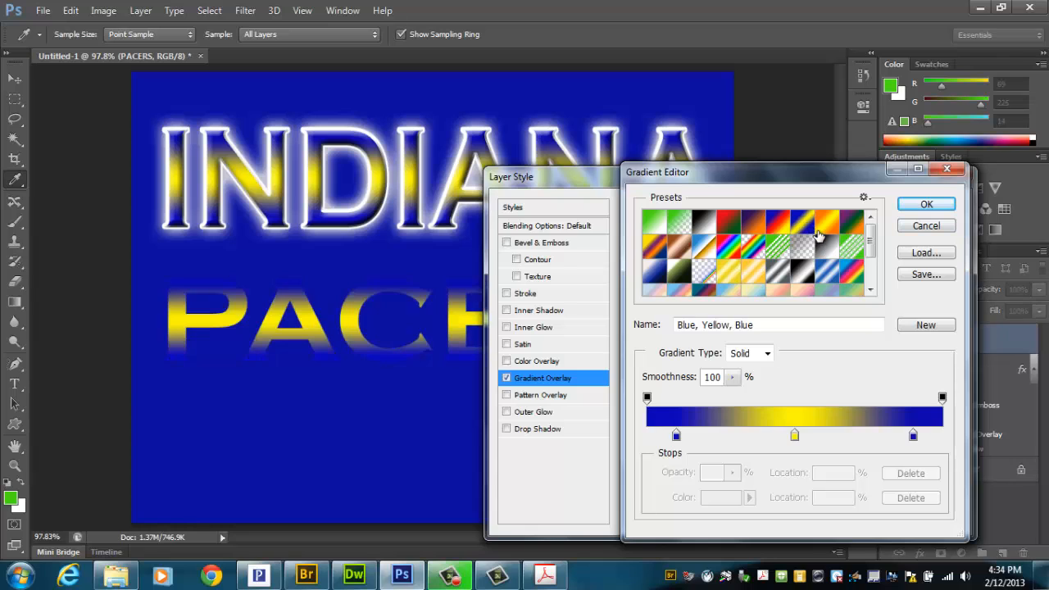
{"action": "left_click", "coordinate": [922, 207]}
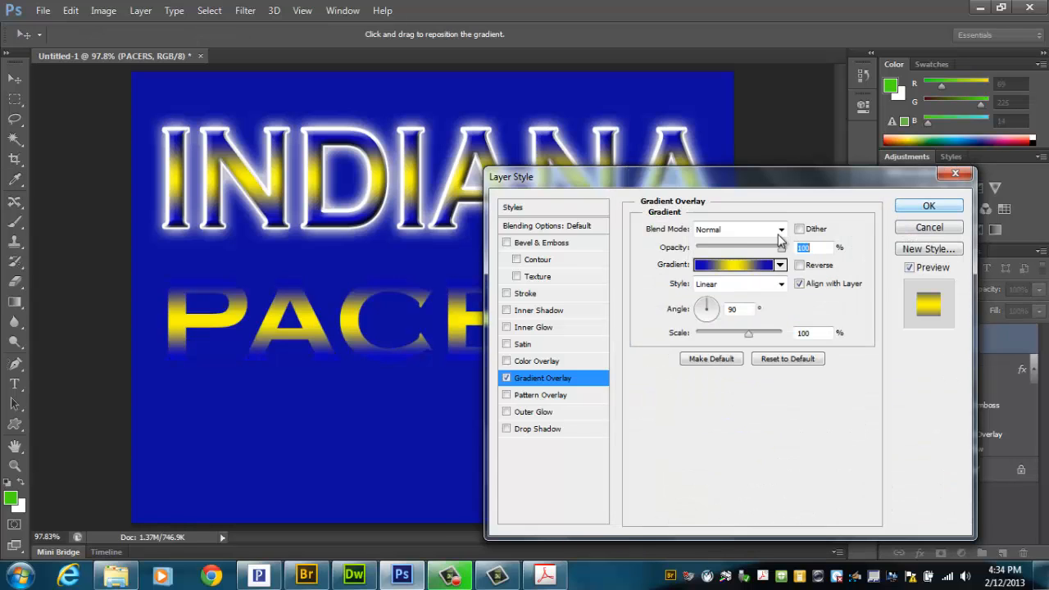
Add a white 3 px Stroke effect to the PACERS text, positioned Outside.
{"action": "left_click", "coordinate": [541, 296]}
{"action": "left_click", "coordinate": [688, 341]}
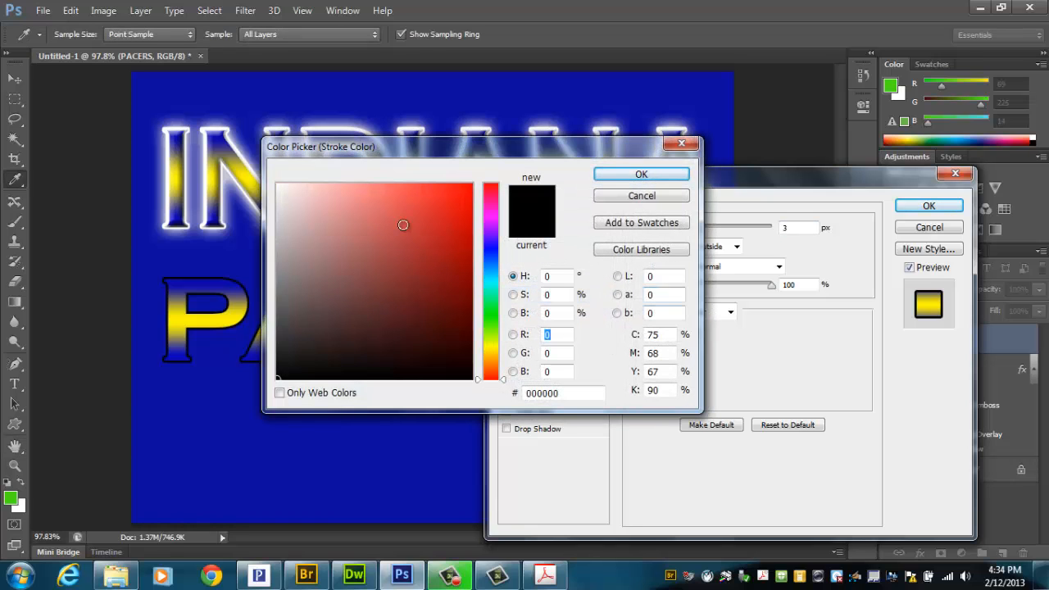
{"action": "left_click_drag", "start_coordinate": [402, 225], "coordinate": [276, 184]}
{"action": "left_click", "coordinate": [617, 176]}
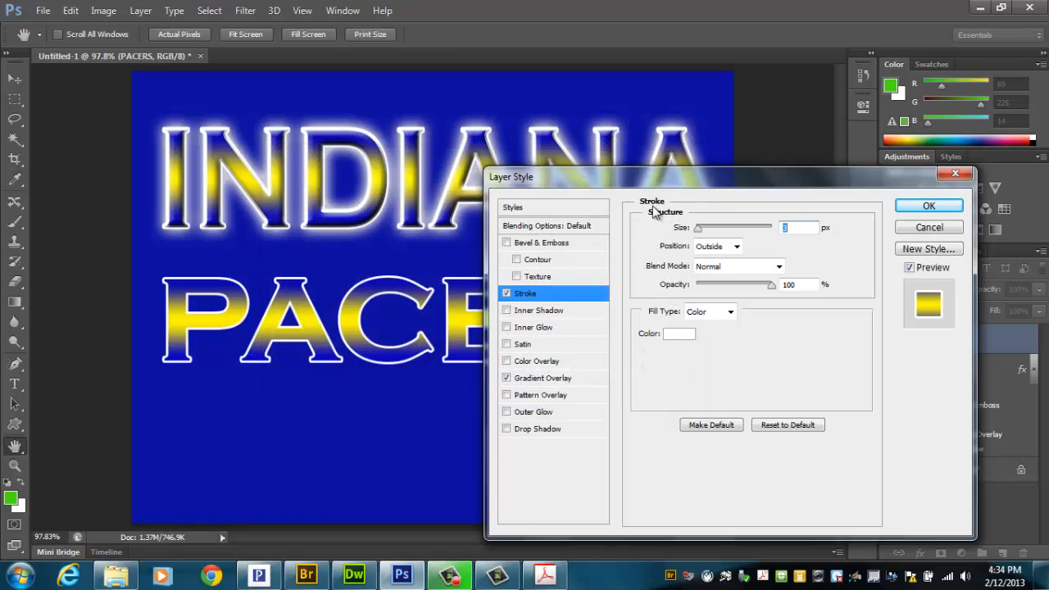
{"action": "left_click_drag", "start_coordinate": [687, 180], "coordinate": [716, 145]}
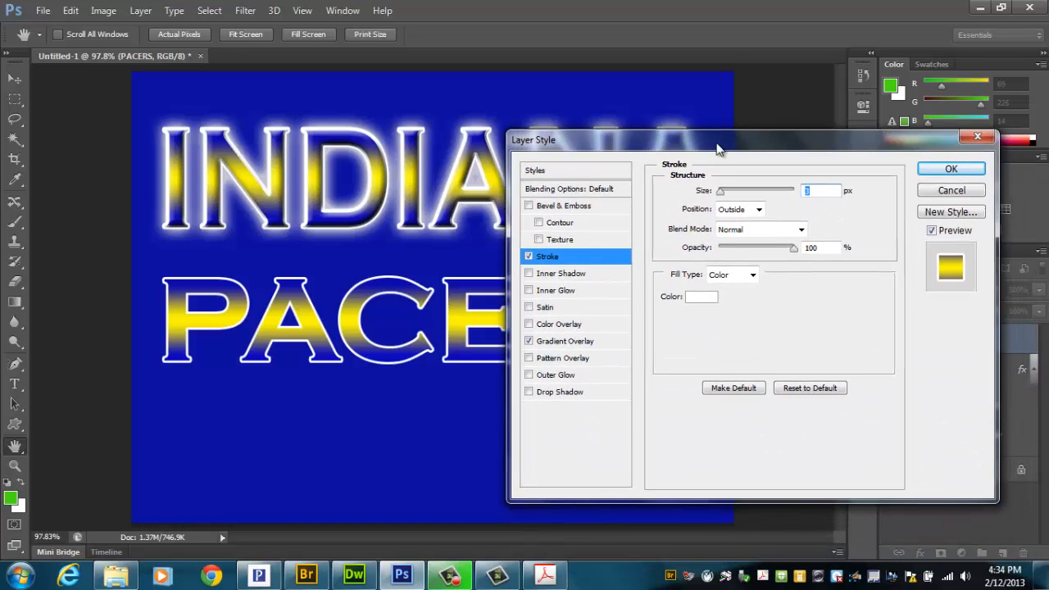
Add a Drop Shadow with 13% spread and 29 px size, and apply the layer style to the PACERS text.
{"action": "left_click", "coordinate": [555, 394]}
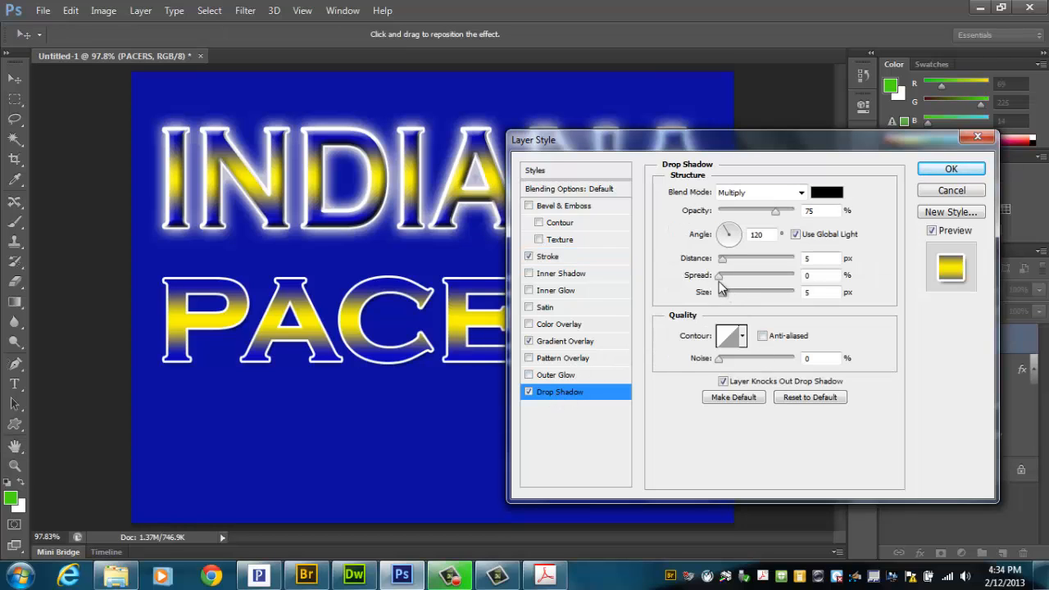
{"action": "left_click_drag", "start_coordinate": [719, 281], "coordinate": [732, 296]}
{"action": "left_click_drag", "start_coordinate": [790, 153], "coordinate": [773, 161]}
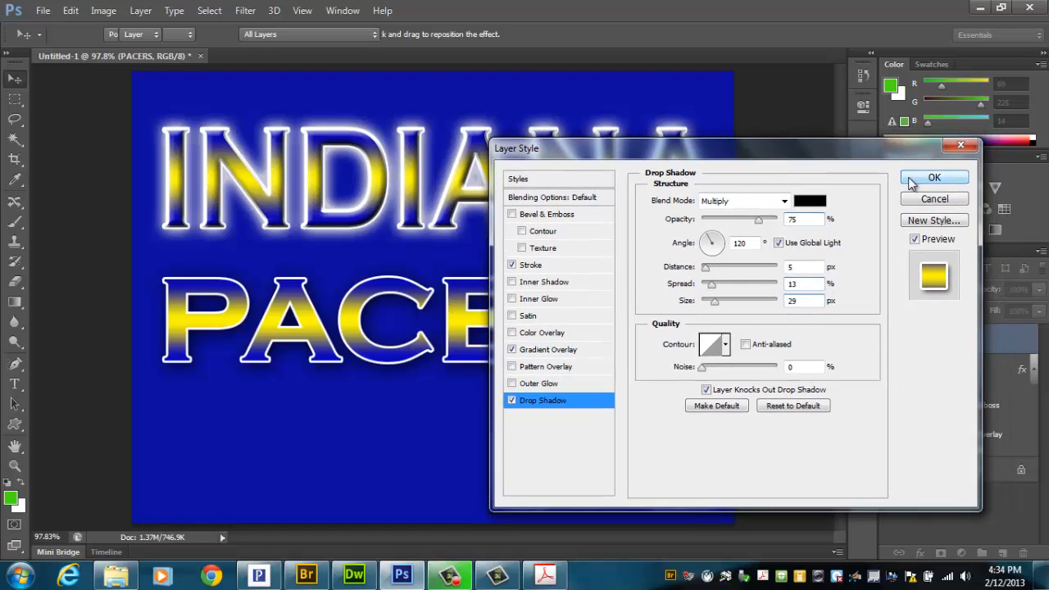
{"action": "left_click", "coordinate": [935, 176]}
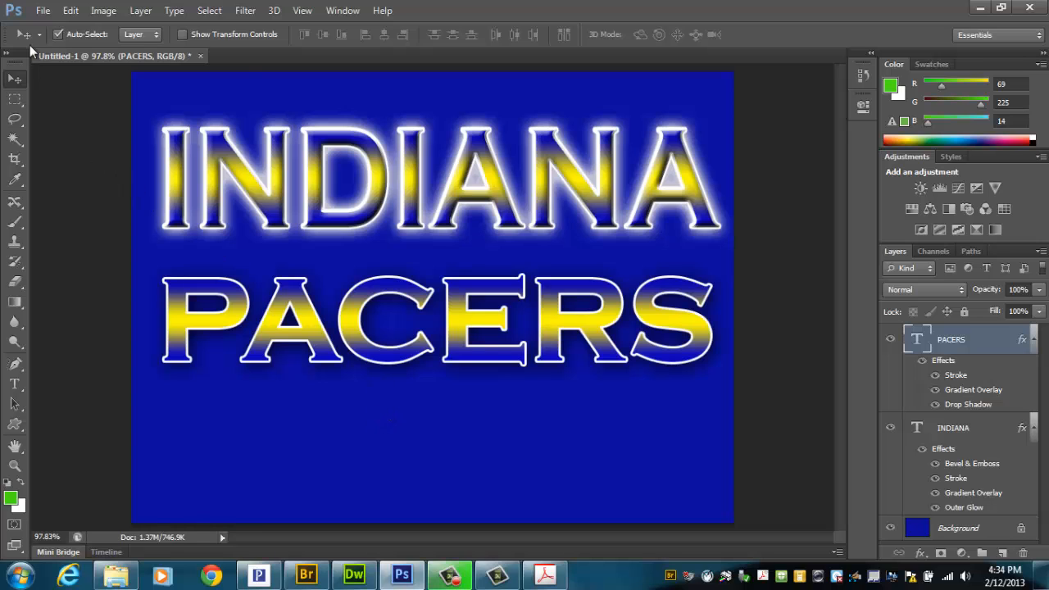
Save the document as TEXT1 in Photoshop format on the H: network drive with Maximize Compatibility on.
{"action": "left_click", "coordinate": [42, 11]}
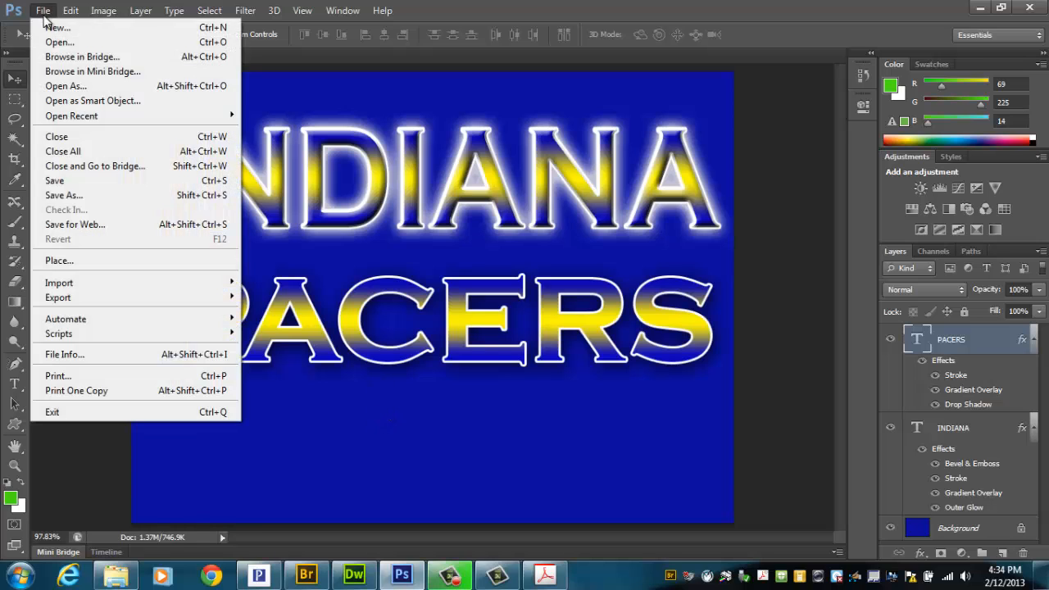
{"action": "left_click", "coordinate": [78, 195]}
{"action": "left_click", "coordinate": [369, 254]}
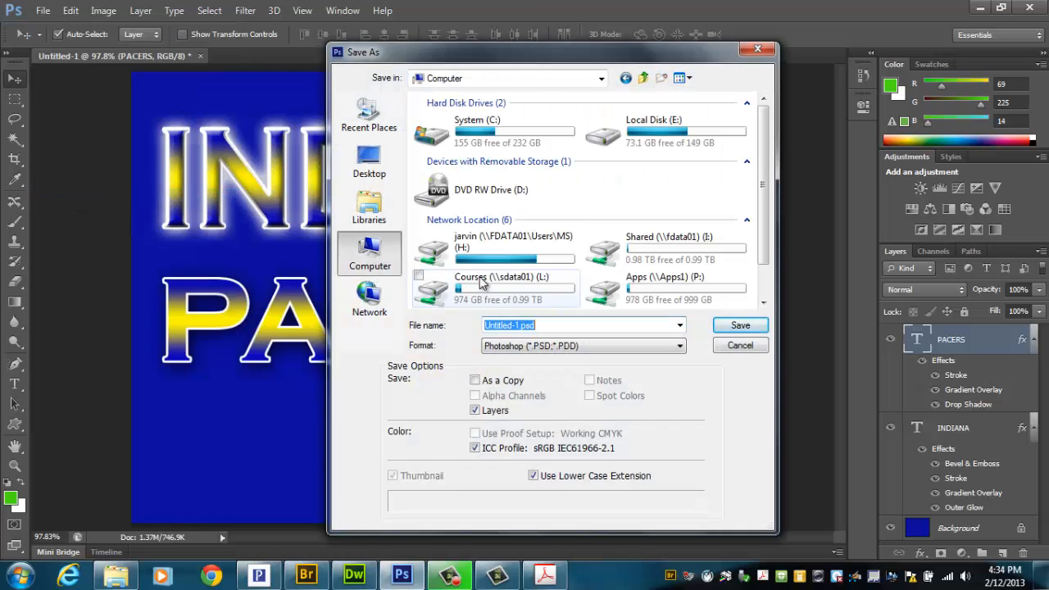
{"action": "double_click", "coordinate": [492, 244]}
{"action": "left_click", "coordinate": [550, 325]}
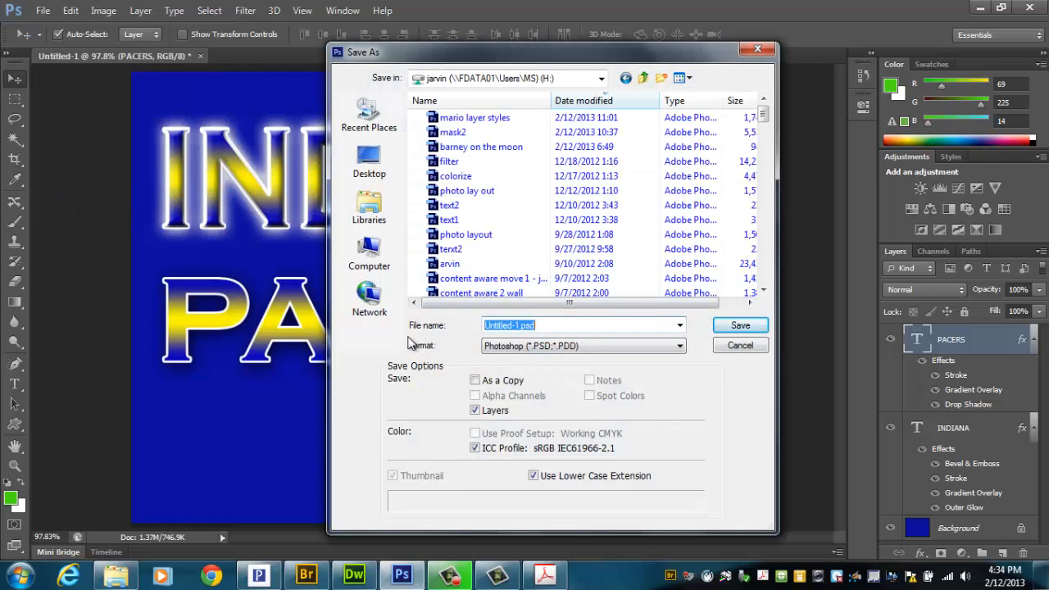
{"action": "type", "text": "TEXT1"}
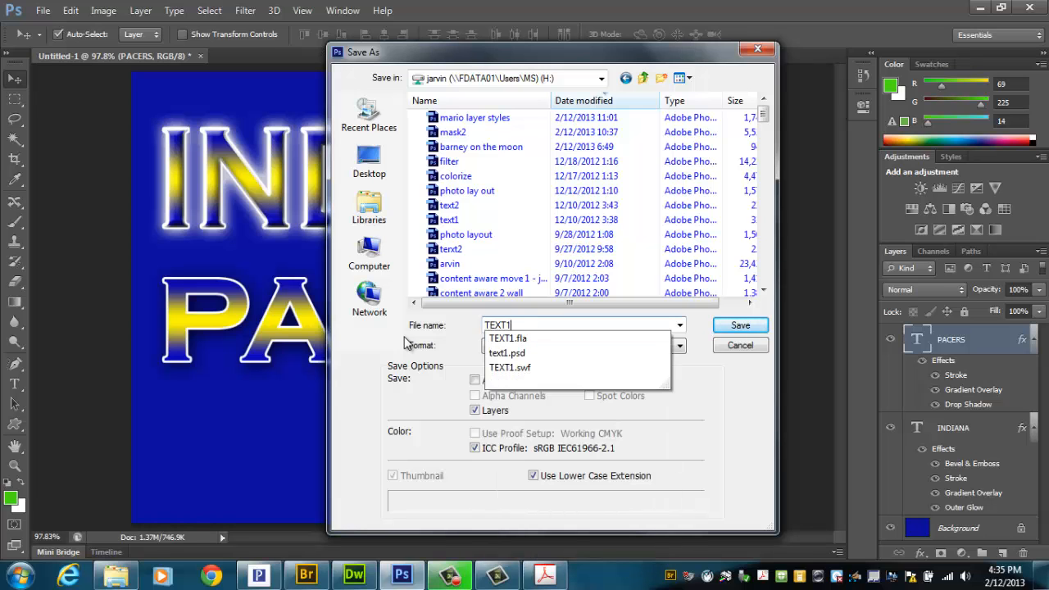
{"action": "key", "text": "Return"}
{"action": "key", "text": "Return"}
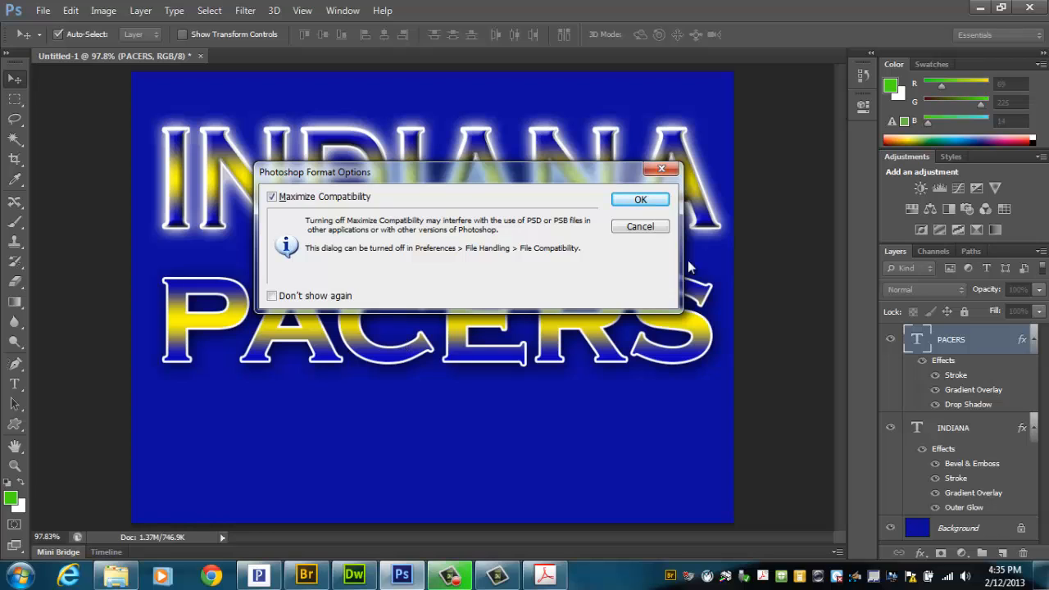
{"action": "left_click", "coordinate": [658, 204]}
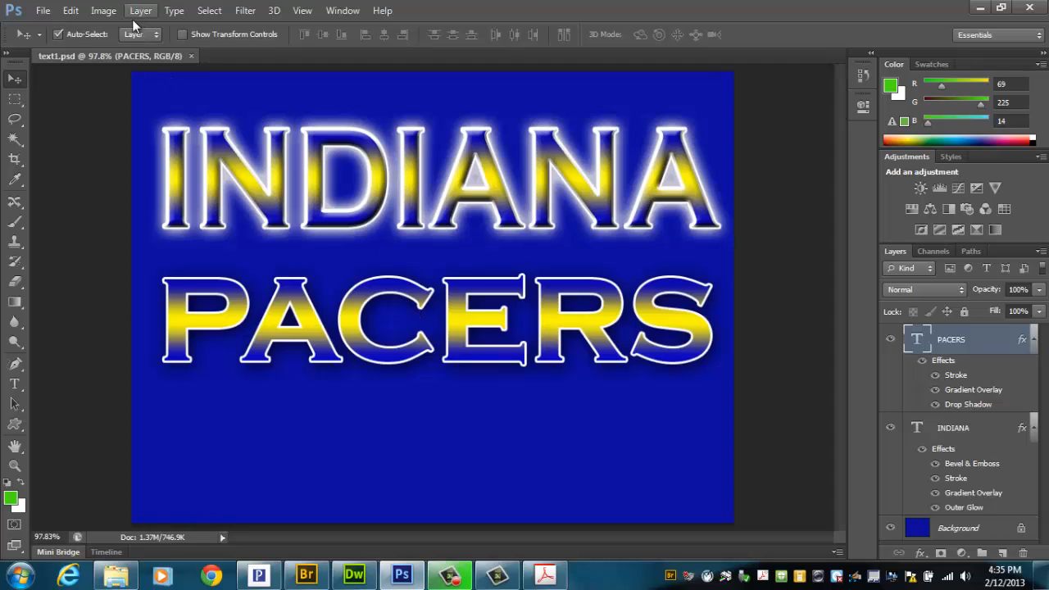
Create a new 800 x 600 pixel web document at 72 pixels/inch with a white background.
{"action": "left_click", "coordinate": [44, 11]}
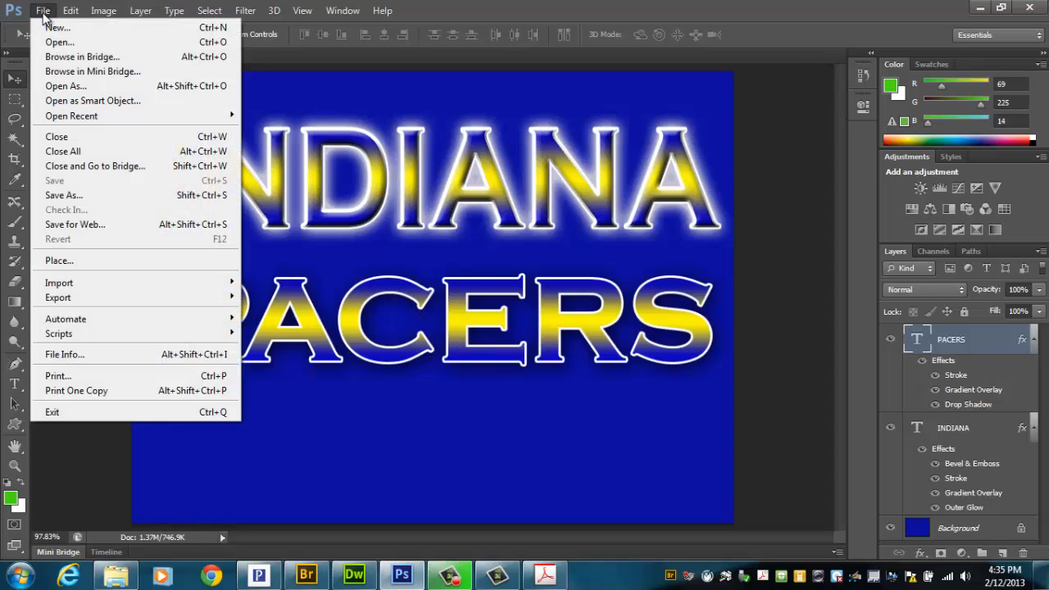
{"action": "left_click", "coordinate": [51, 27]}
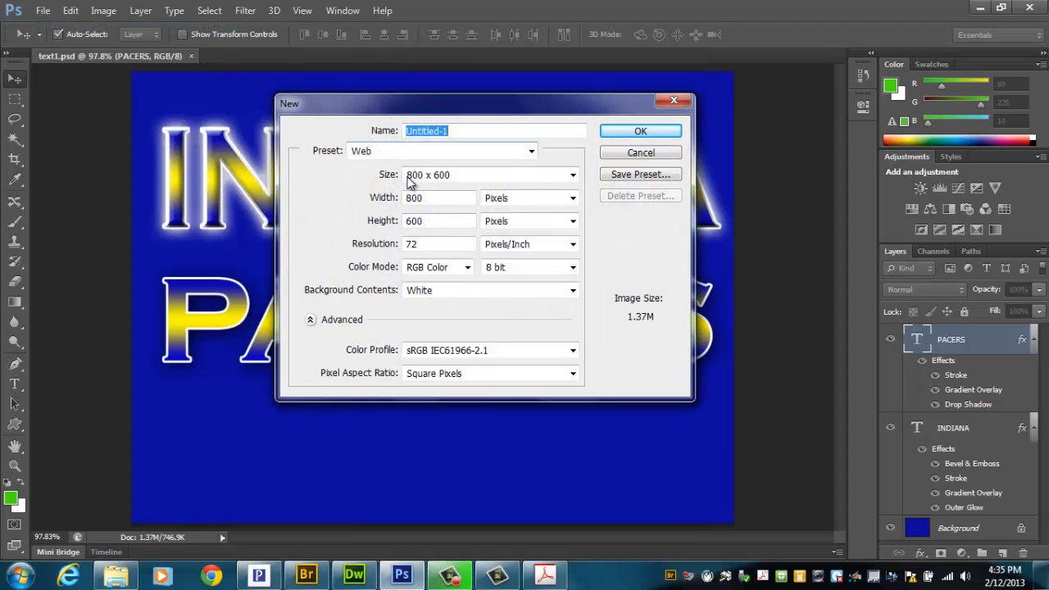
{"action": "left_click", "coordinate": [609, 132]}
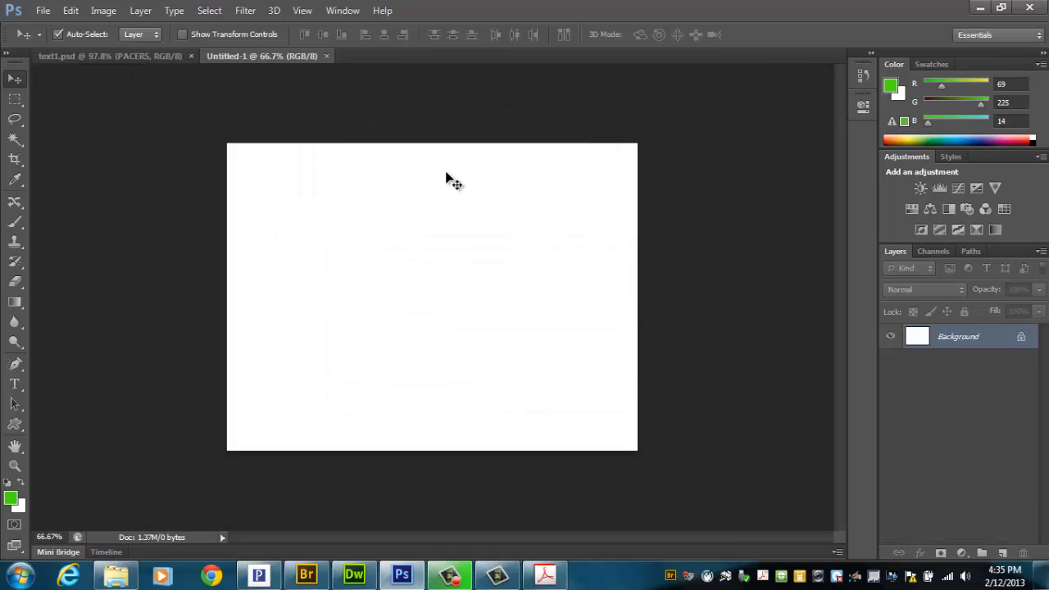
{"action": "key", "text": "ctrl+0"}
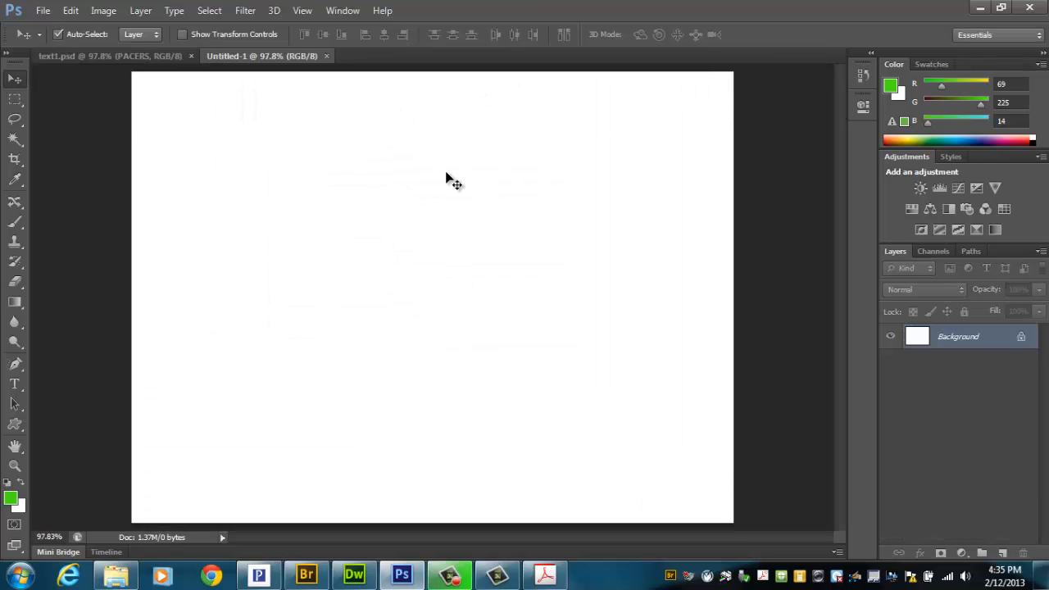
Fill the Background layer of the new document with a bright red colour at 100% opacity.
{"action": "left_click", "coordinate": [70, 12]}
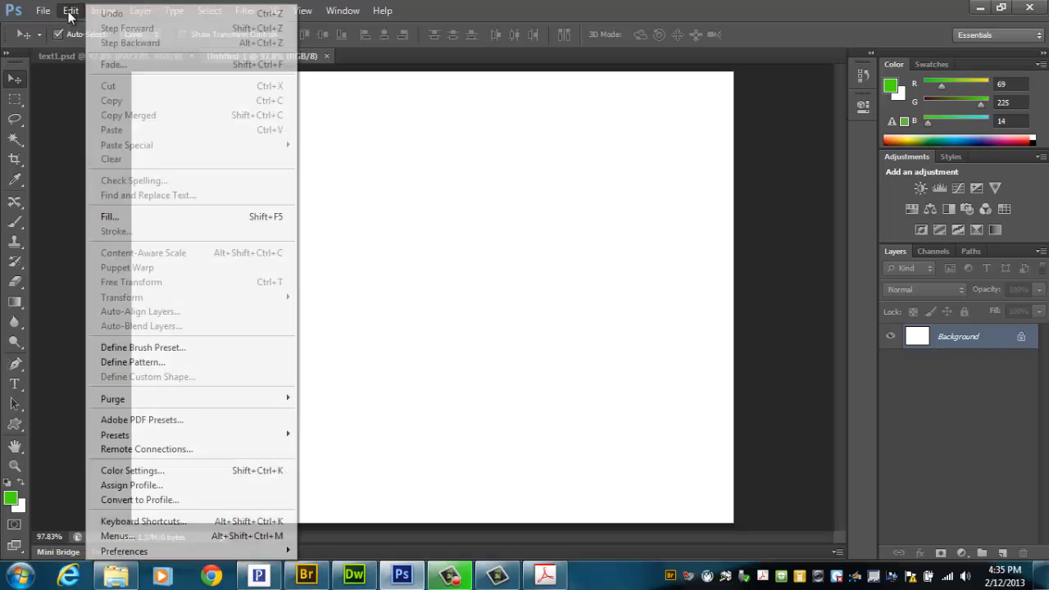
{"action": "left_click", "coordinate": [136, 218]}
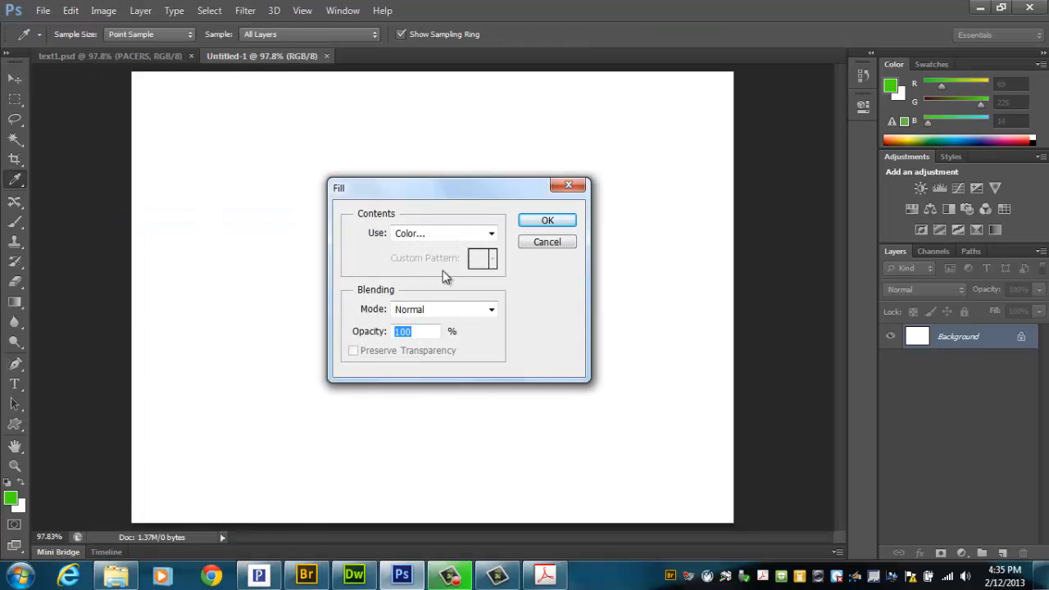
{"action": "left_click", "coordinate": [440, 237]}
{"action": "left_click", "coordinate": [443, 276]}
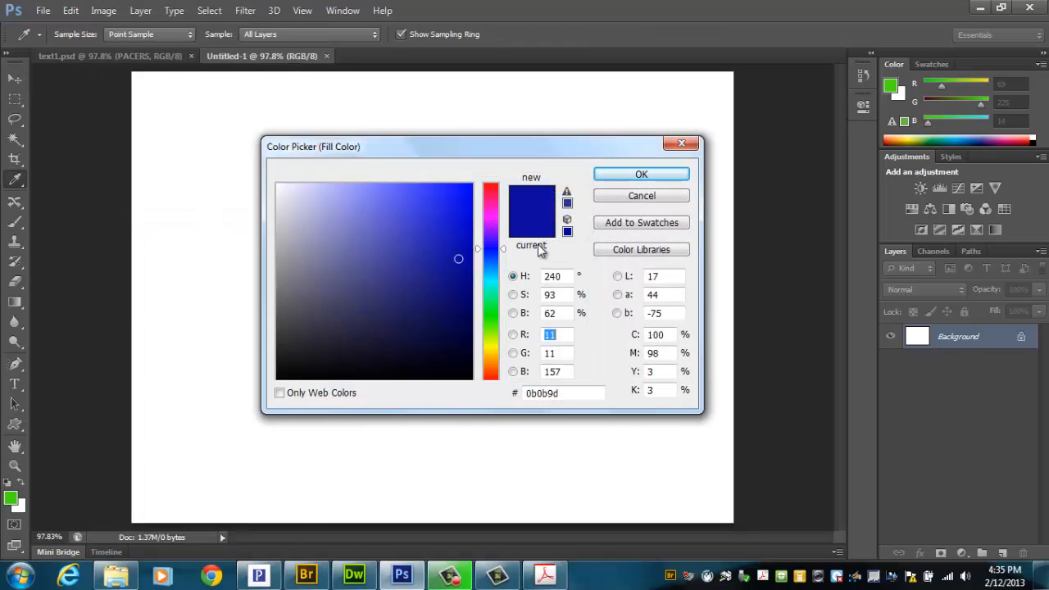
{"action": "left_click_drag", "start_coordinate": [507, 340], "coordinate": [502, 381]}
{"action": "left_click_drag", "start_coordinate": [460, 261], "coordinate": [464, 215]}
{"action": "left_click", "coordinate": [642, 178]}
{"action": "left_click", "coordinate": [549, 221]}
{"action": "key", "text": "v"}
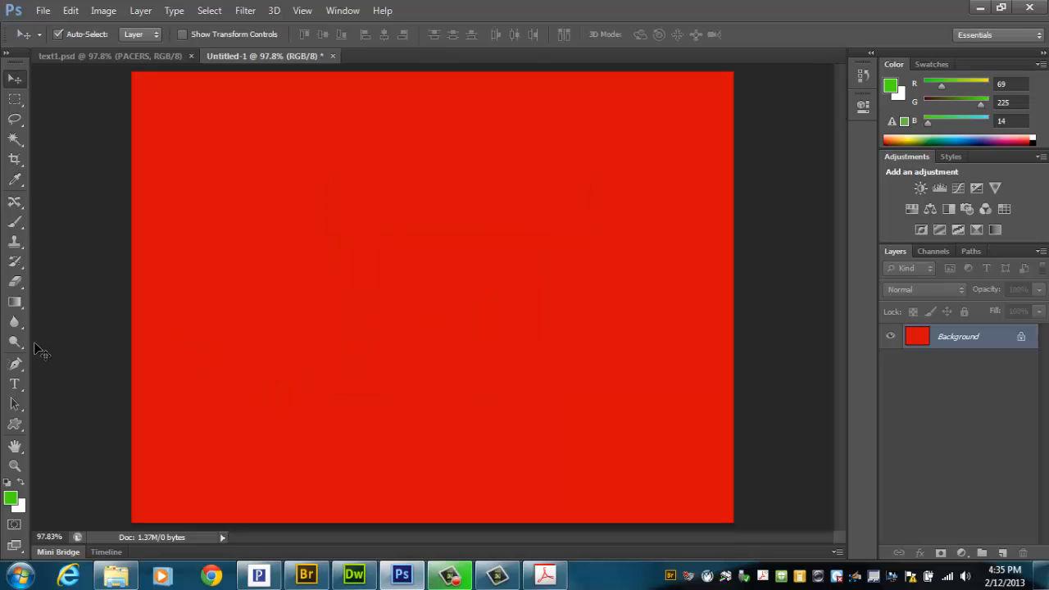
Add the text BAZINGA! with the Horizontal Type tool and move it to the middle of the canvas.
{"action": "left_click", "coordinate": [15, 387]}
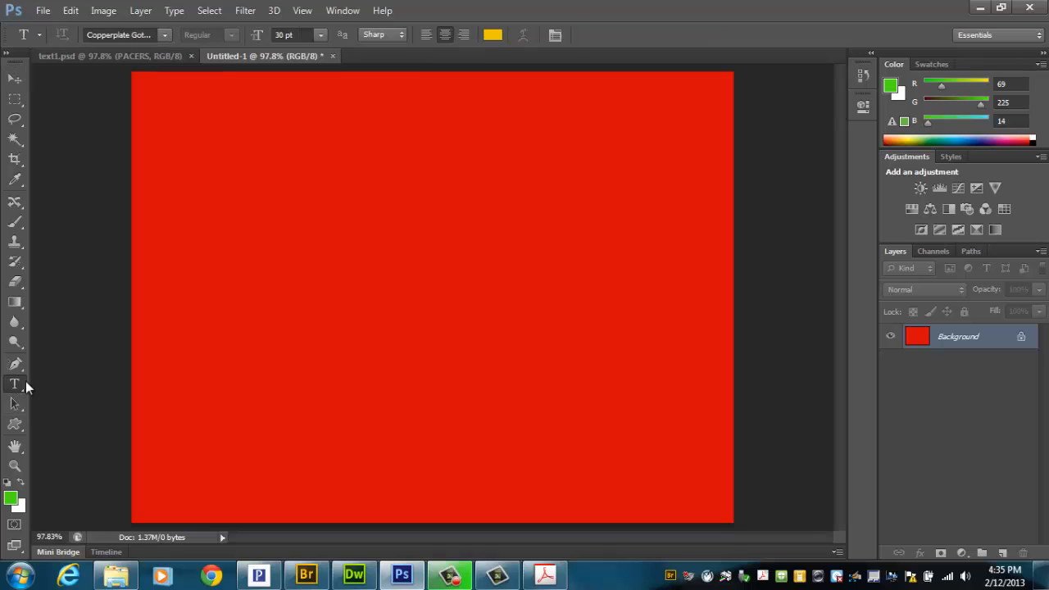
{"action": "left_click", "coordinate": [232, 302]}
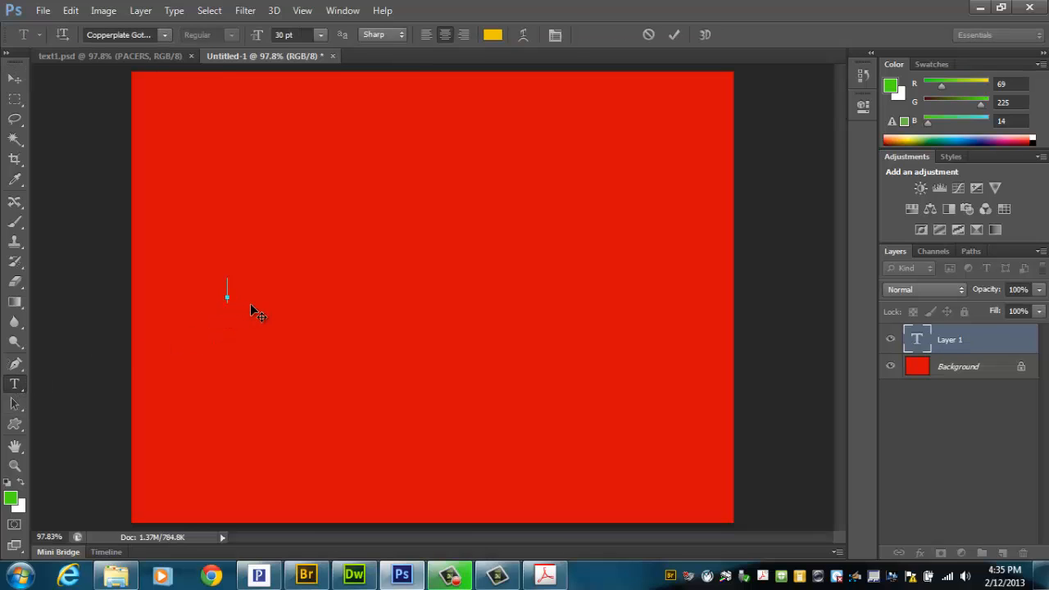
{"action": "type", "text": "BAZINGA"}
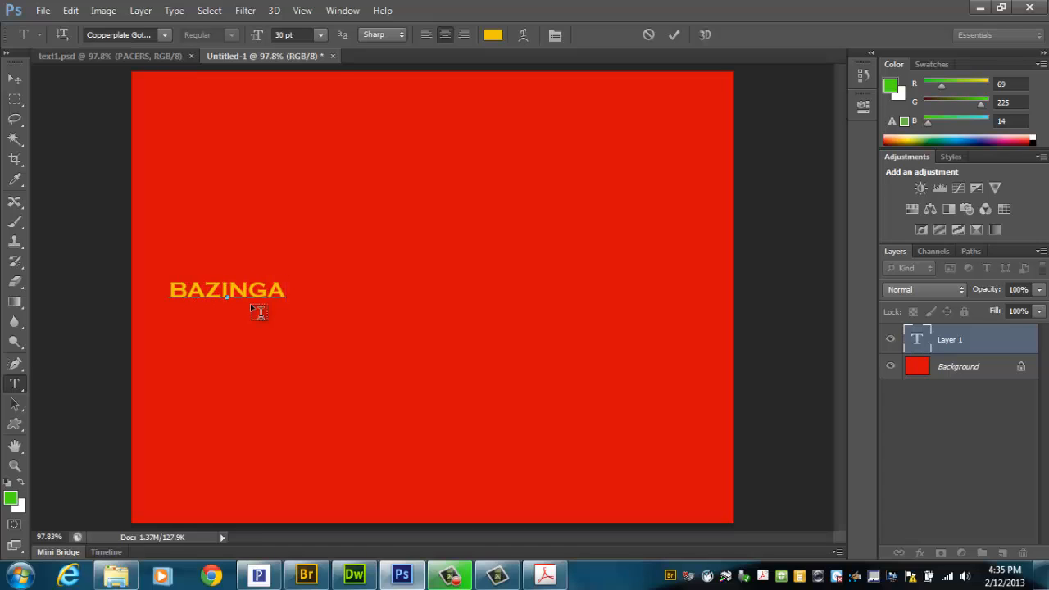
{"action": "type", "text": "!"}
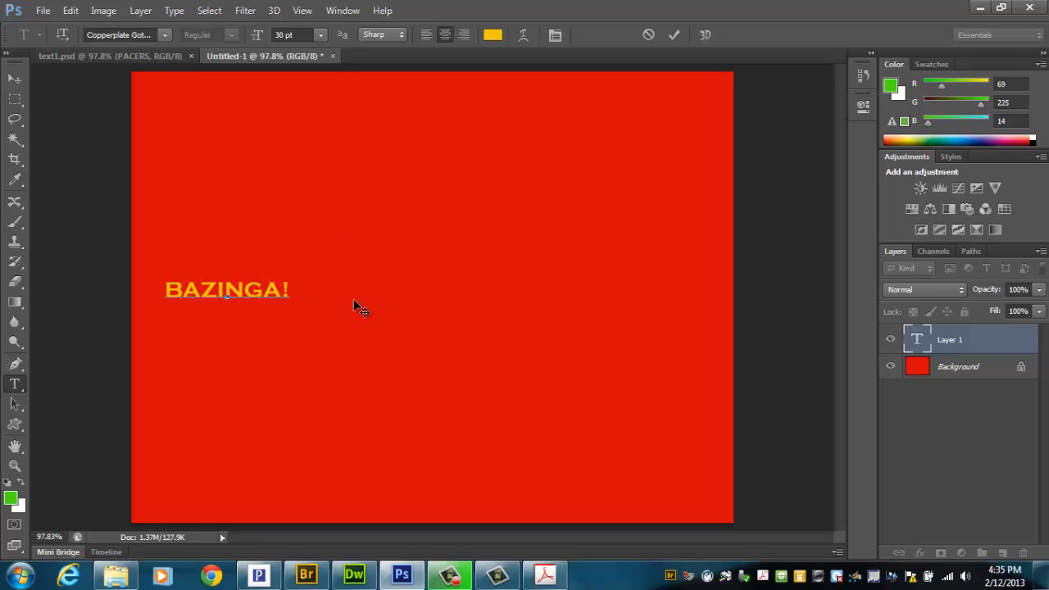
{"action": "left_click", "coordinate": [18, 79]}
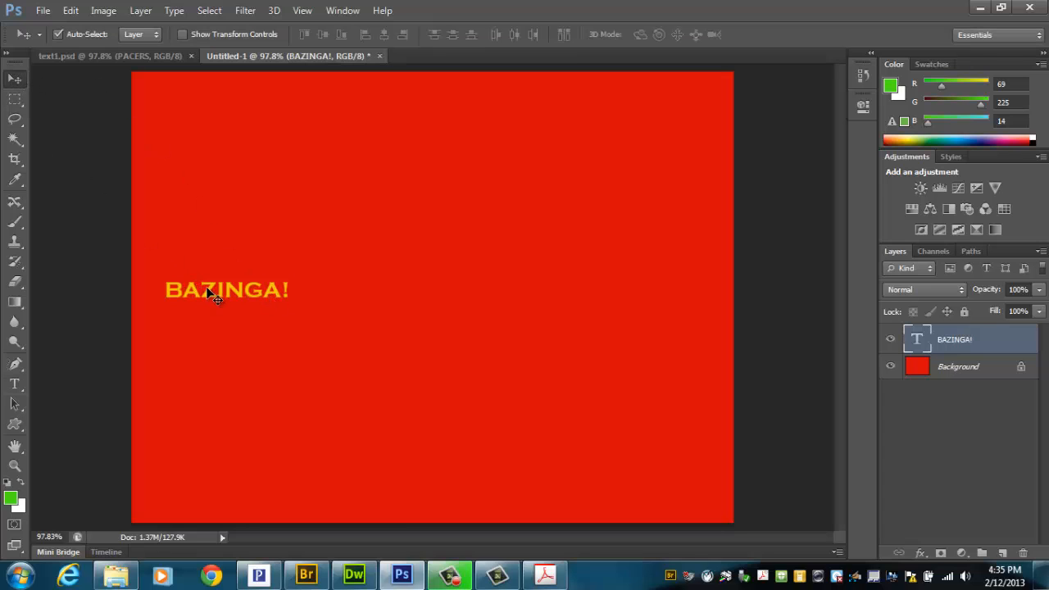
{"action": "left_click_drag", "start_coordinate": [207, 289], "coordinate": [385, 281]}
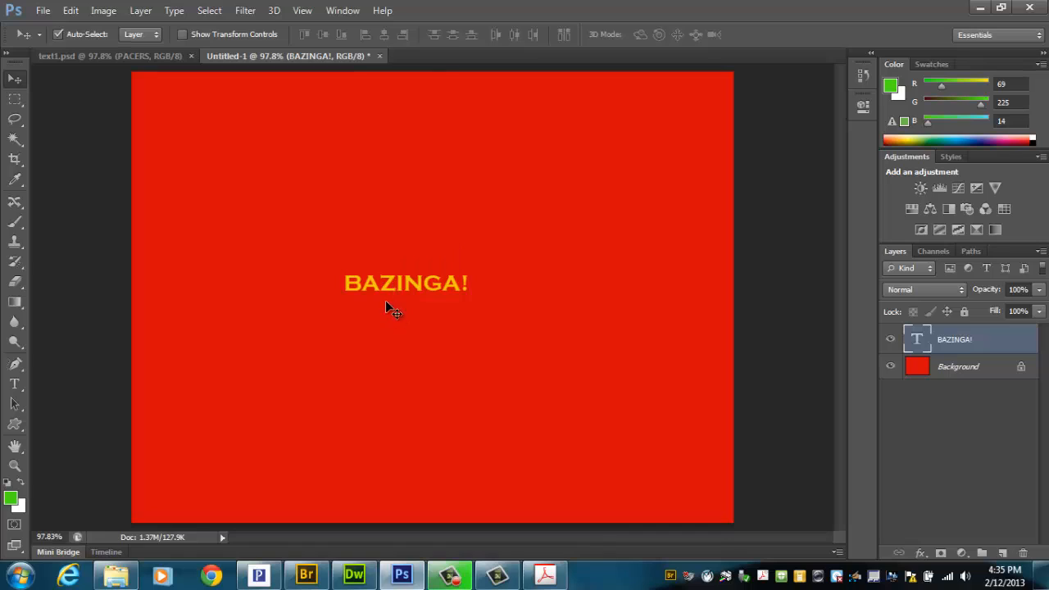
Enlarge the BAZINGA! text to about 451% so it spans the canvas width, and place it in the upper half.
{"action": "key", "text": "ctrl+t"}
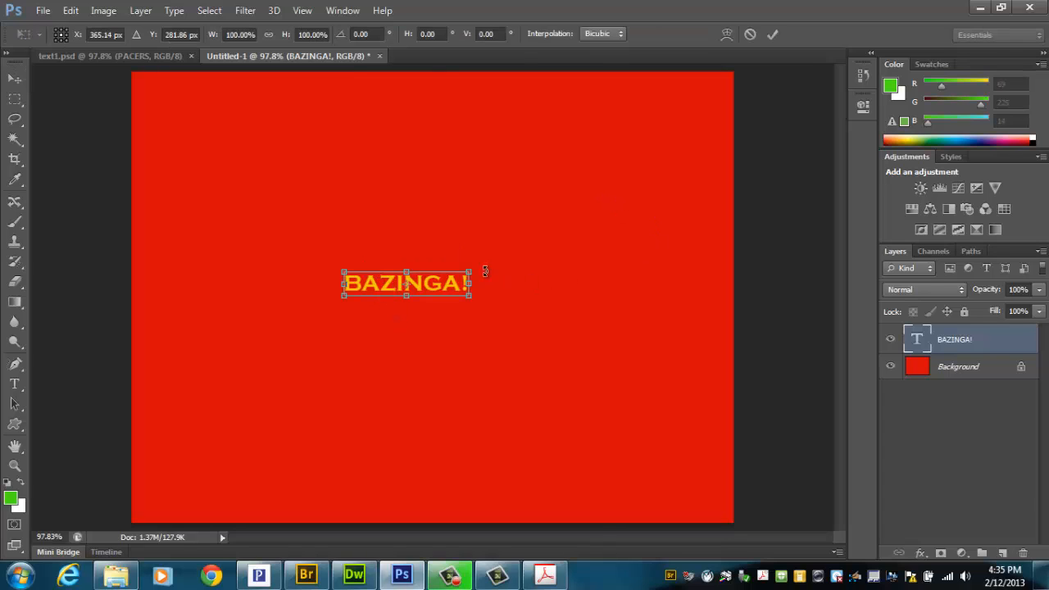
{"action": "left_click_drag", "start_coordinate": [469, 275], "coordinate": [710, 149]}
{"action": "left_click_drag", "start_coordinate": [343, 225], "coordinate": [146, 186]}
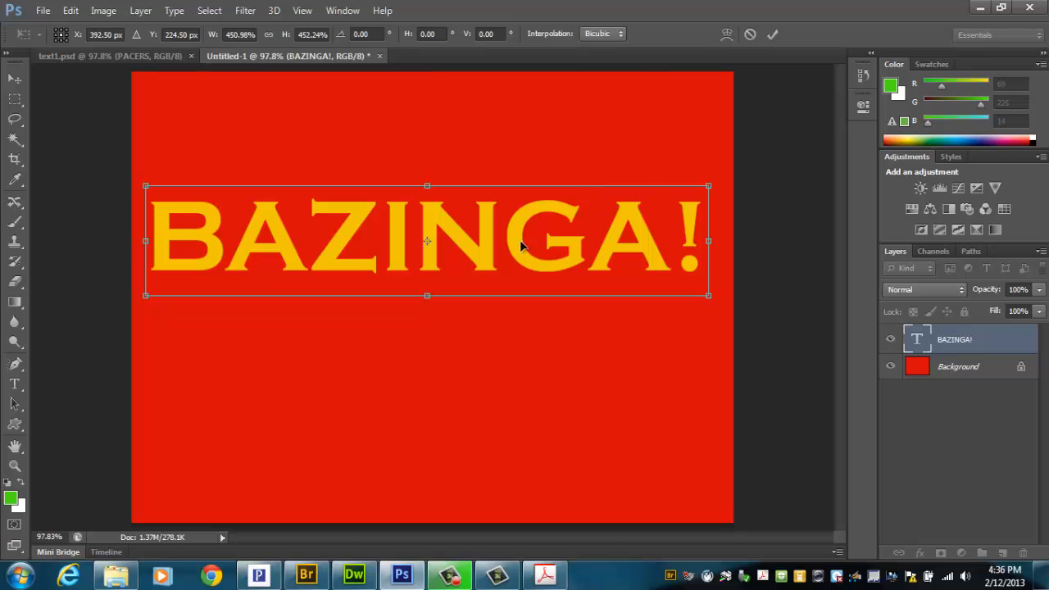
{"action": "mouse_move", "coordinate": [484, 260]}
{"action": "left_mouse_down"}
{"action": "mouse_move", "coordinate": [497, 251]}
{"action": "mouse_move", "coordinate": [492, 264]}
{"action": "left_mouse_up"}
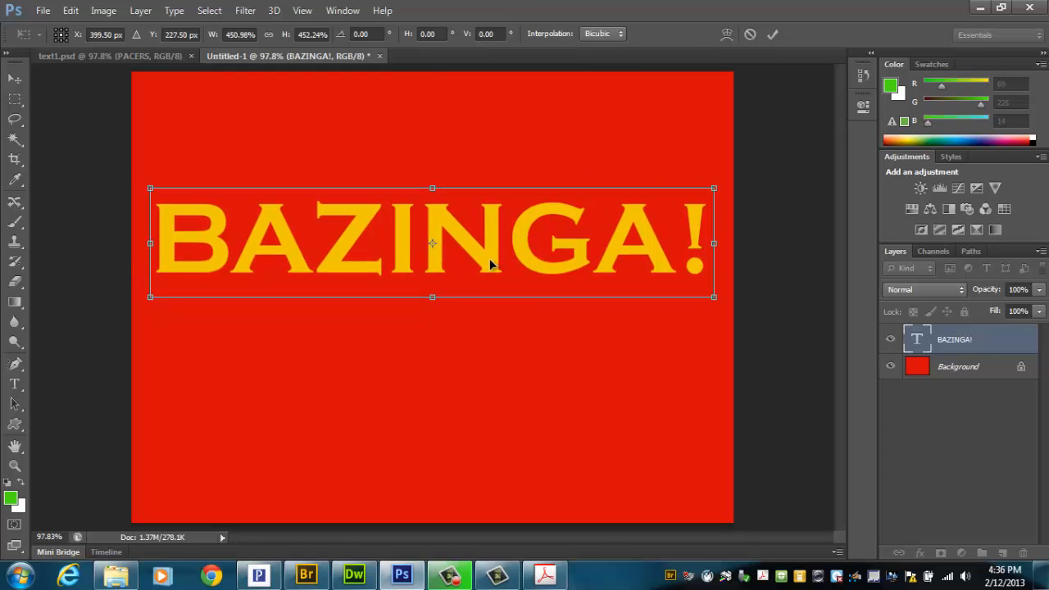
{"action": "key", "text": "Return"}
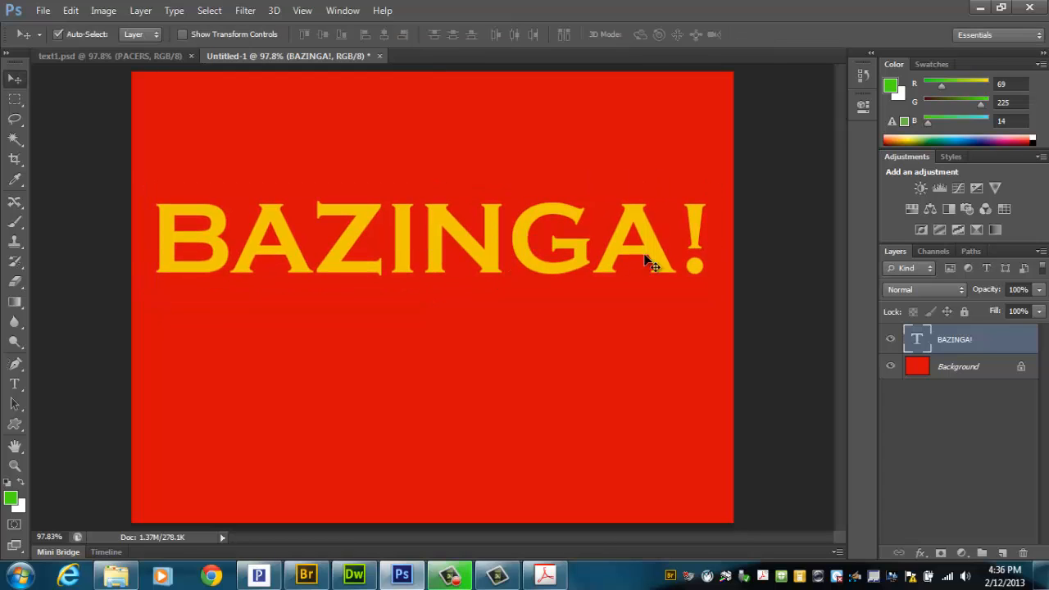
Change the font of the BAZINGA! text to Impact.
{"action": "double_click", "coordinate": [918, 343]}
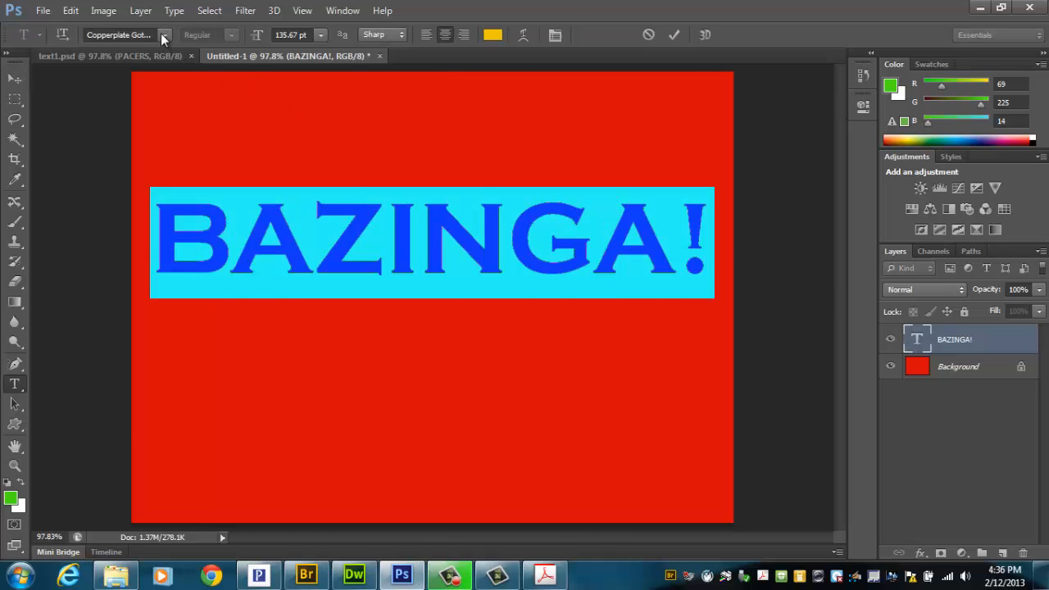
{"action": "left_click", "coordinate": [160, 34]}
{"action": "left_click_drag", "start_coordinate": [341, 164], "coordinate": [320, 238]}
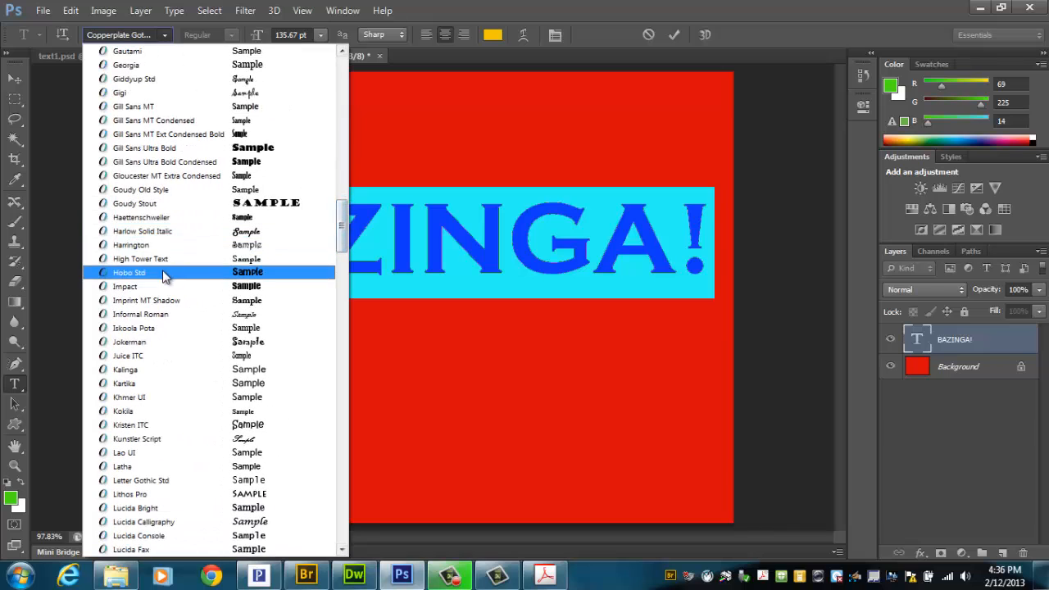
{"action": "left_click", "coordinate": [150, 287]}
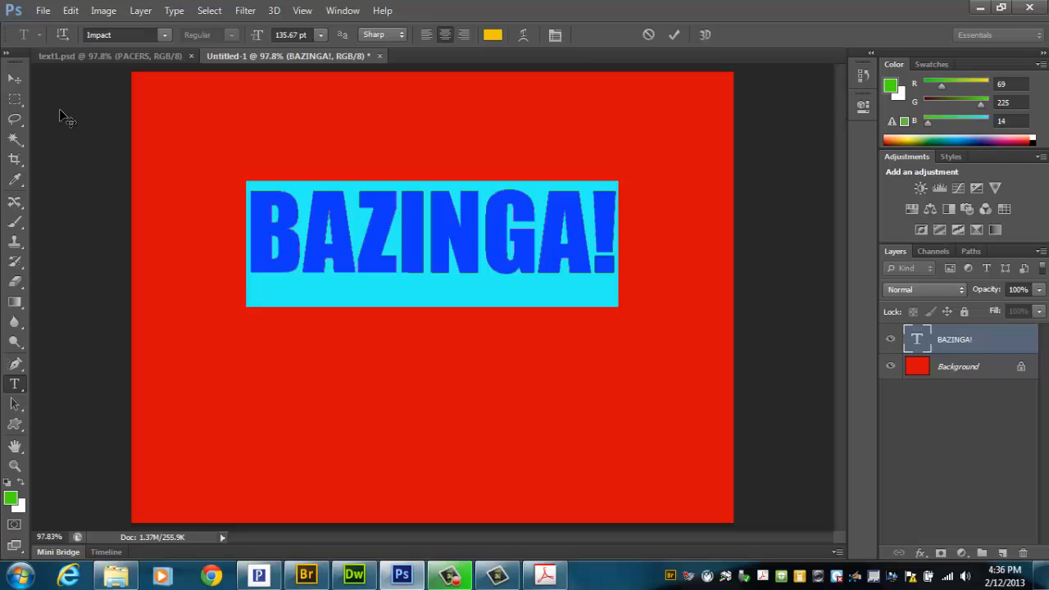
{"action": "left_click", "coordinate": [15, 79]}
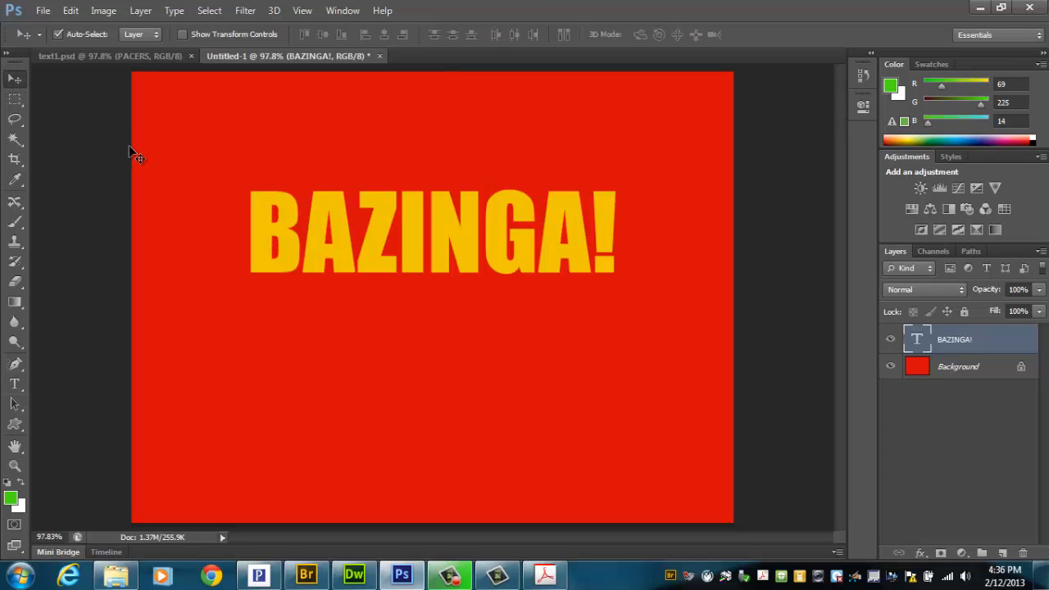
Scale the Impact BAZINGA! text to about 150% so it nearly fills the canvas width, and shift it slightly down.
{"action": "key", "text": "ctrl+t"}
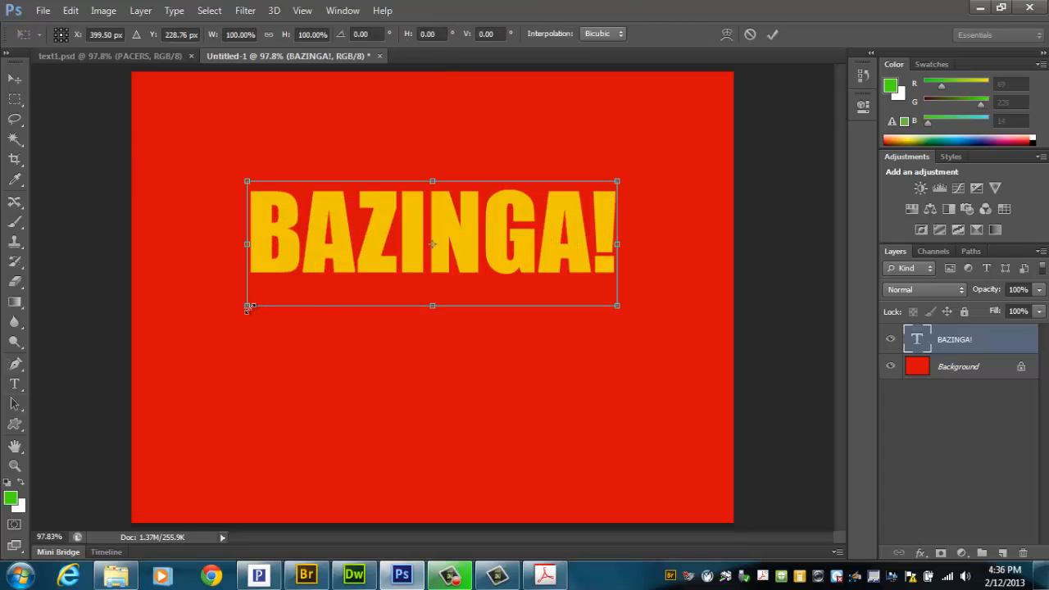
{"action": "left_click_drag", "start_coordinate": [248, 305], "coordinate": [155, 336]}
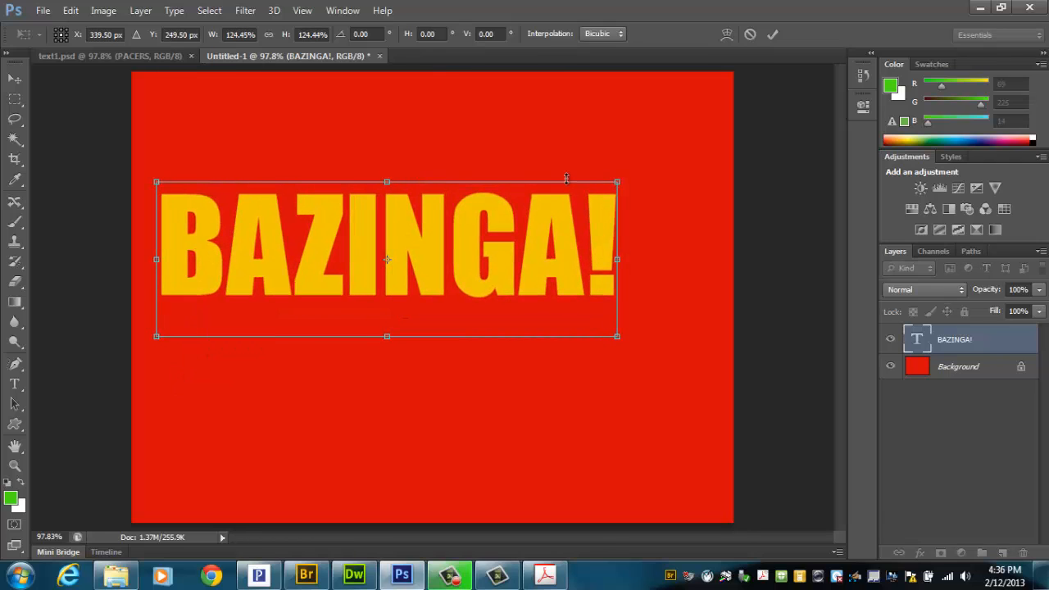
{"action": "left_click_drag", "start_coordinate": [621, 179], "coordinate": [715, 148]}
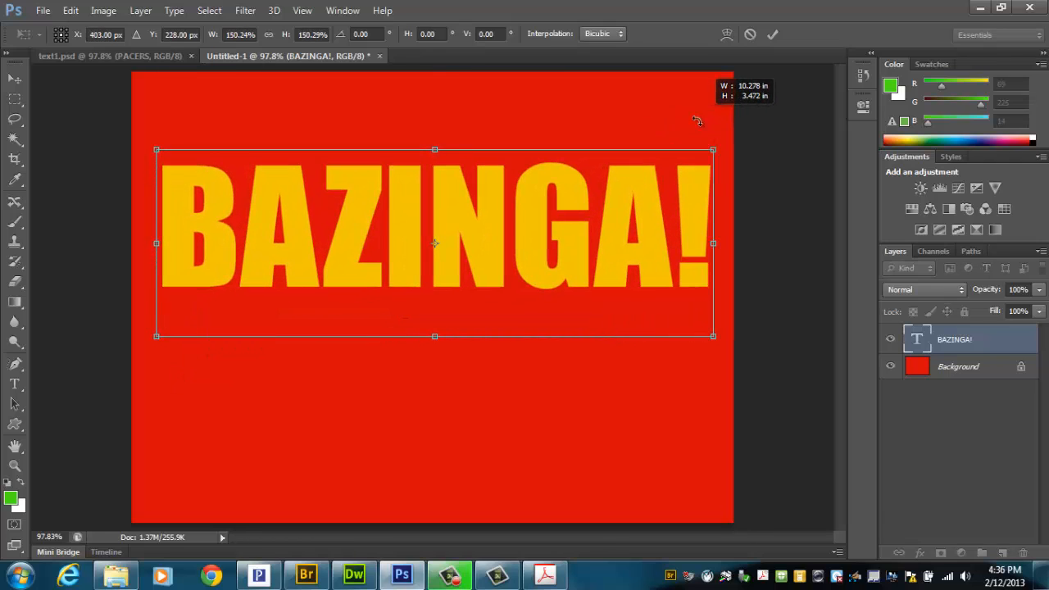
{"action": "left_click_drag", "start_coordinate": [580, 272], "coordinate": [585, 285]}
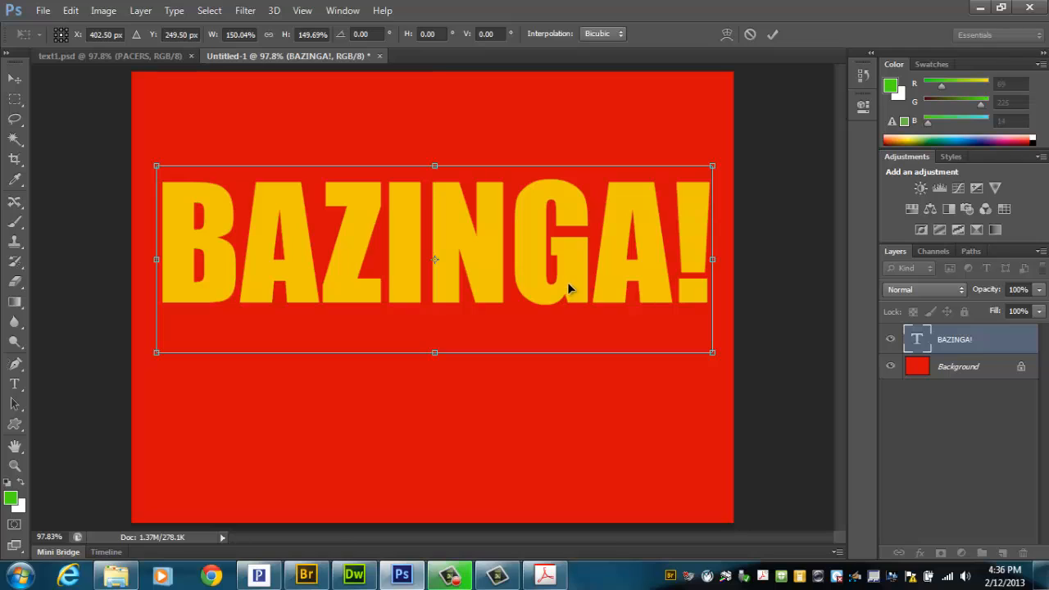
{"action": "key", "text": "Return"}
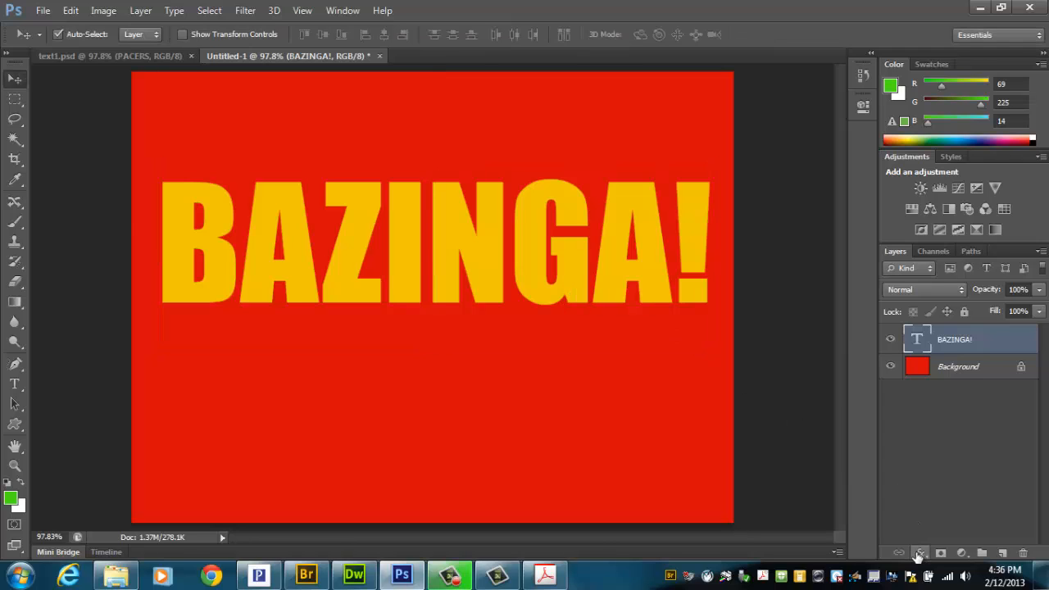
Add a black Stroke effect to the BAZINGA! layer with Center position and a size of 5 px.
{"action": "left_click", "coordinate": [921, 553]}
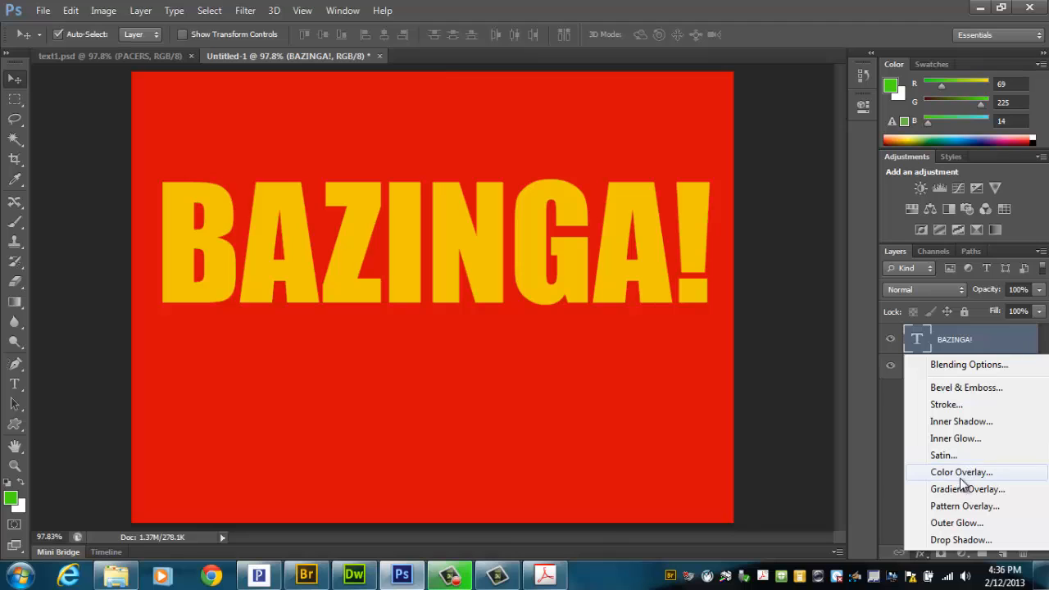
{"action": "left_click", "coordinate": [956, 404]}
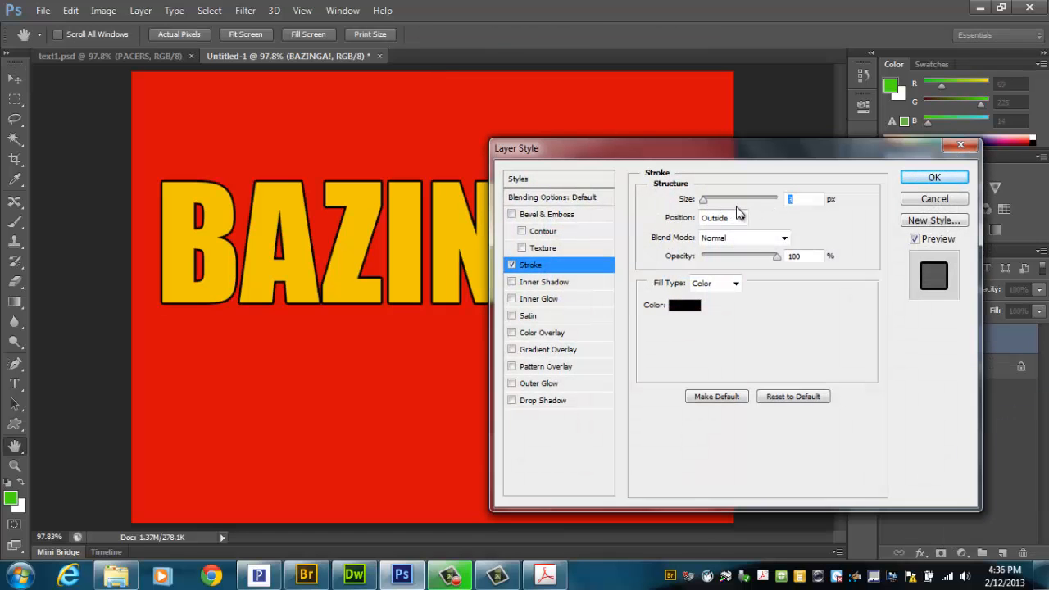
{"action": "left_click", "coordinate": [742, 218]}
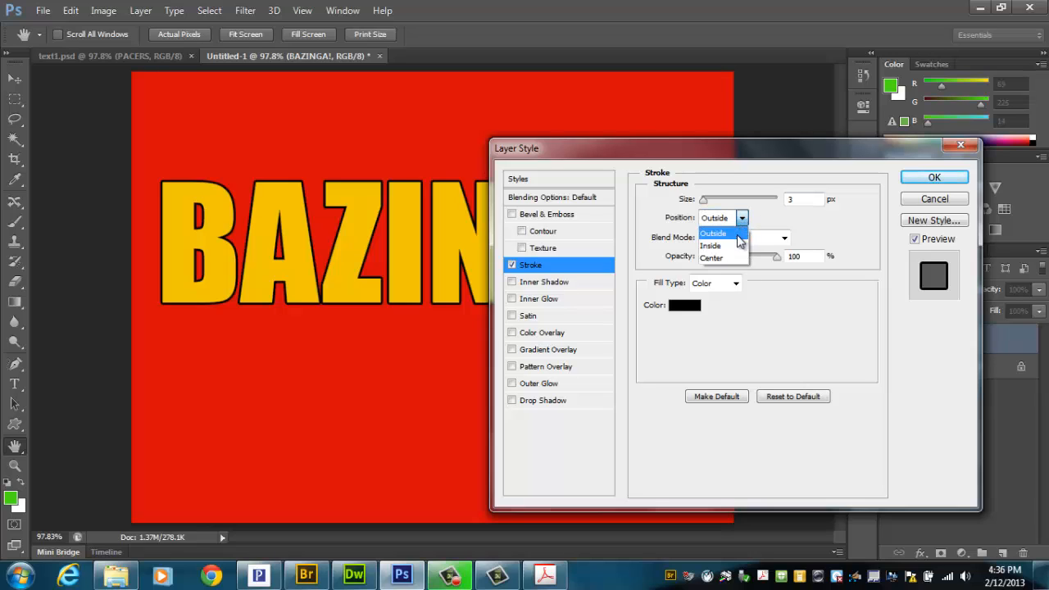
{"action": "left_click", "coordinate": [711, 258]}
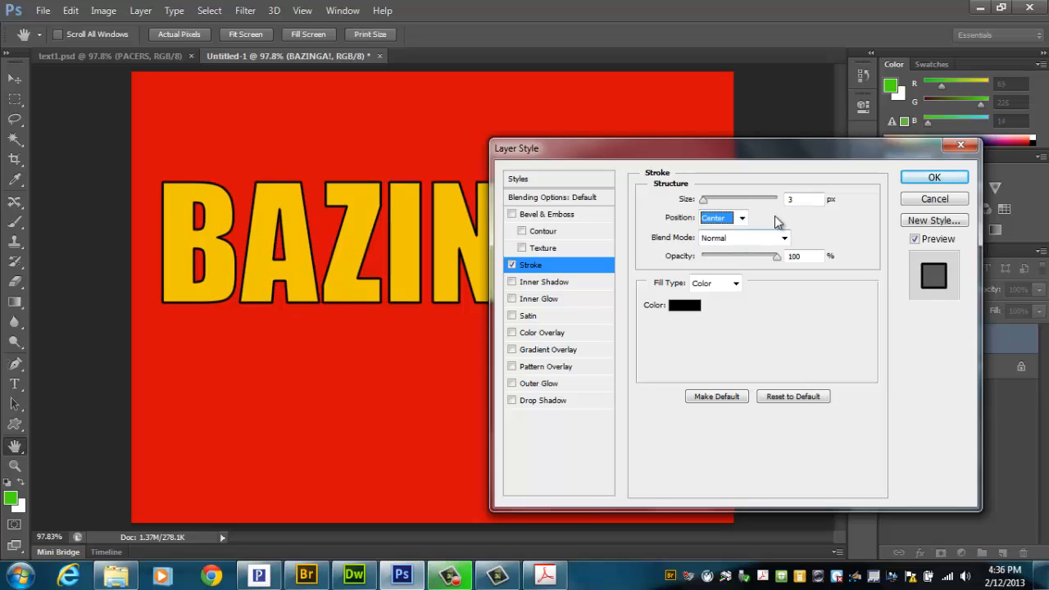
{"action": "left_click", "coordinate": [790, 200]}
{"action": "type", "text": "5"}
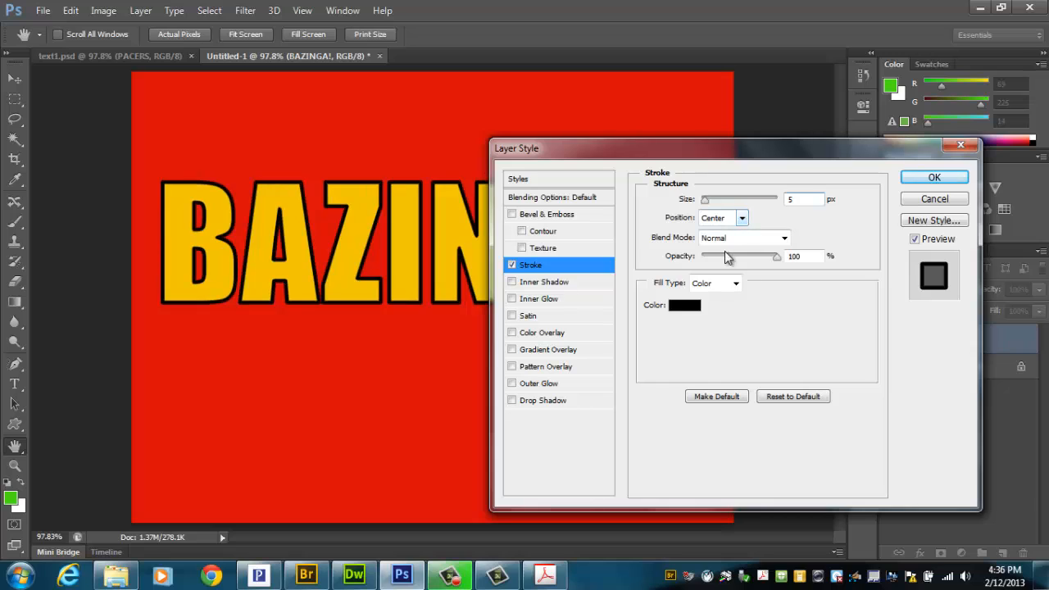
Add a Drop Shadow effect to the text with 11% spread and a size of 16 px.
{"action": "left_click_drag", "start_coordinate": [714, 151], "coordinate": [757, 152]}
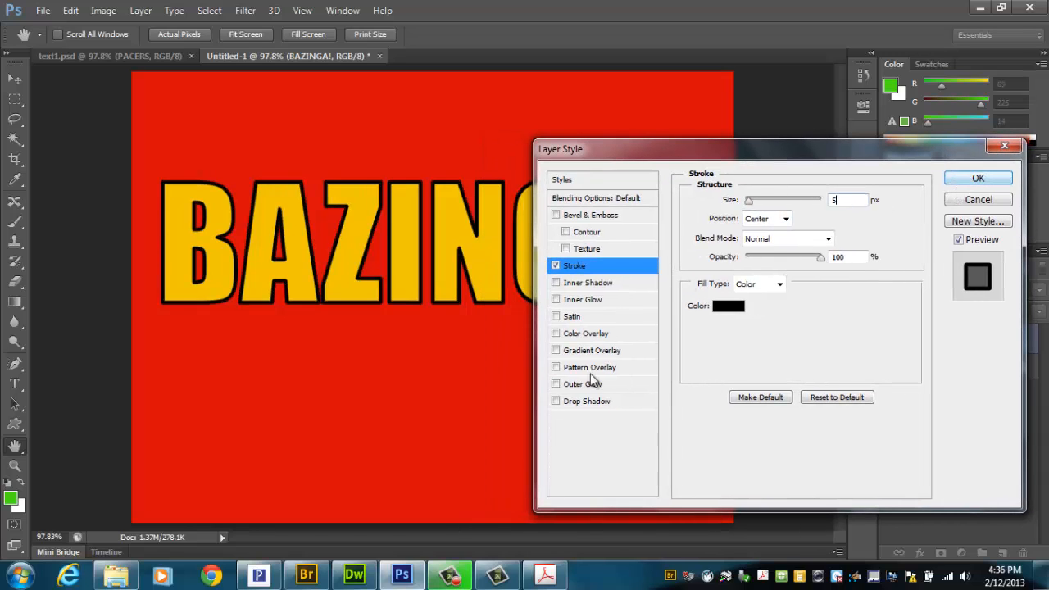
{"action": "left_click", "coordinate": [587, 401]}
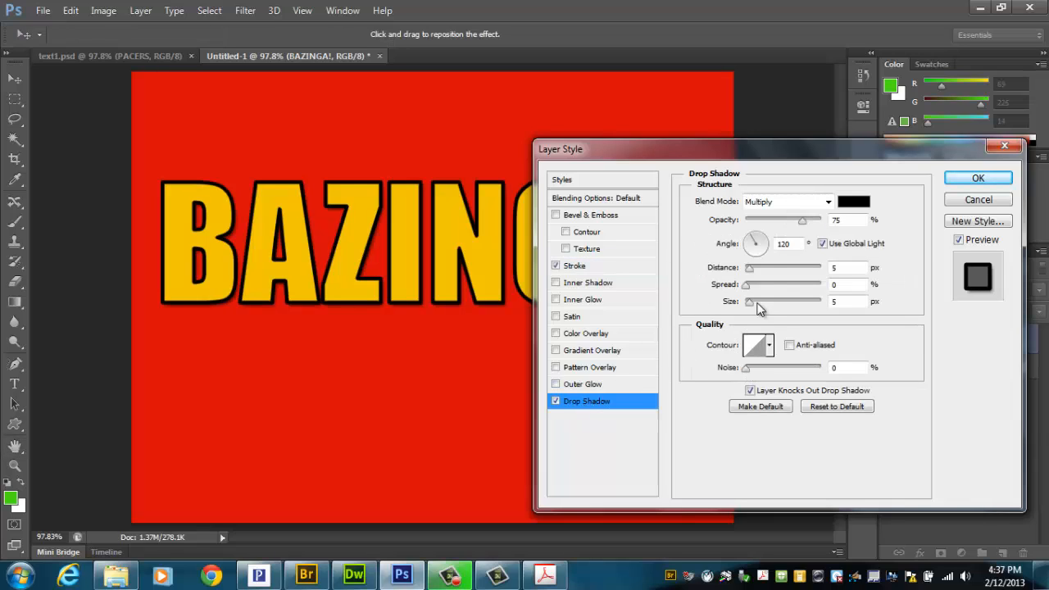
{"action": "left_click_drag", "start_coordinate": [747, 285], "coordinate": [754, 304]}
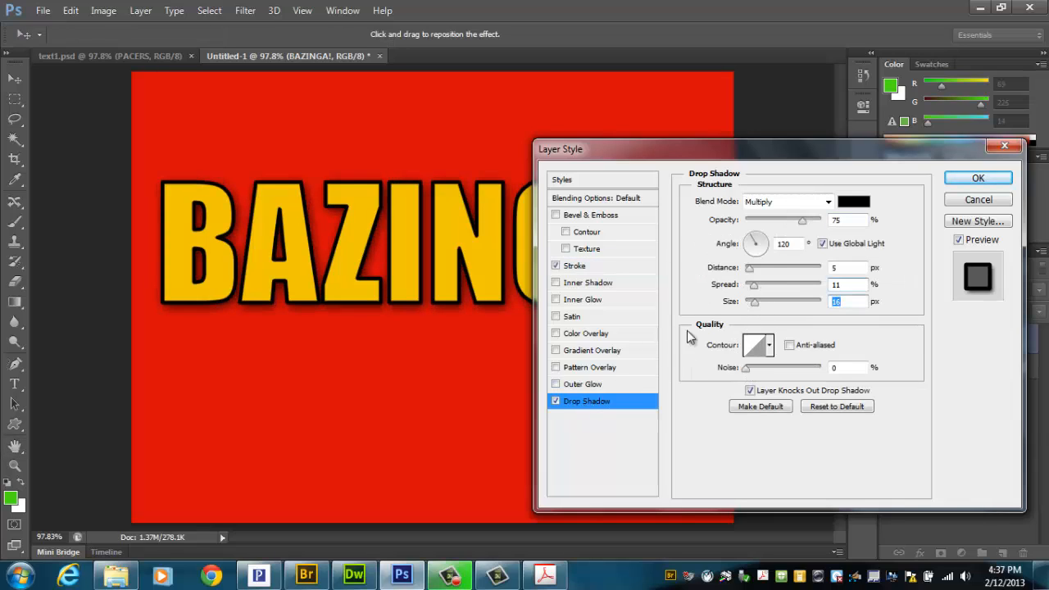
Add an Inner Glow effect to the text and set its colour to black (000000).
{"action": "left_click", "coordinate": [589, 300]}
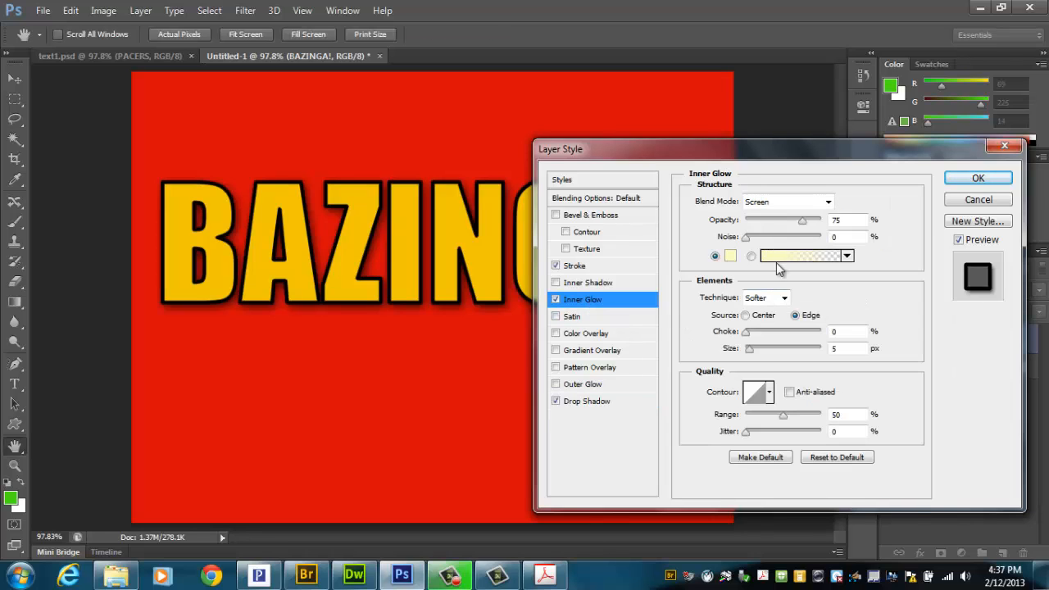
{"action": "left_click", "coordinate": [731, 256]}
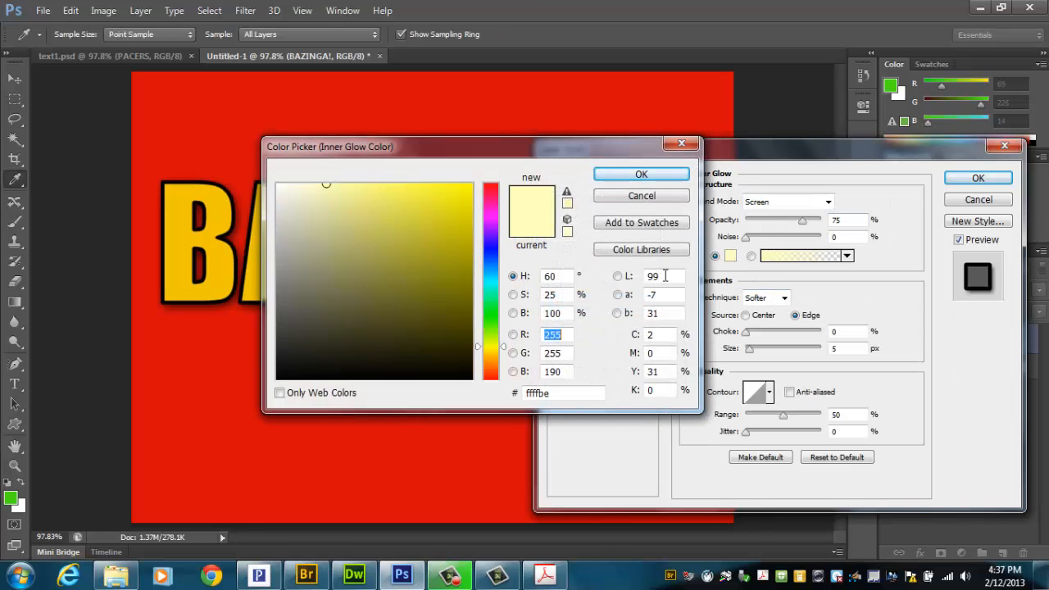
{"action": "left_click", "coordinate": [340, 372]}
{"action": "left_click", "coordinate": [644, 174]}
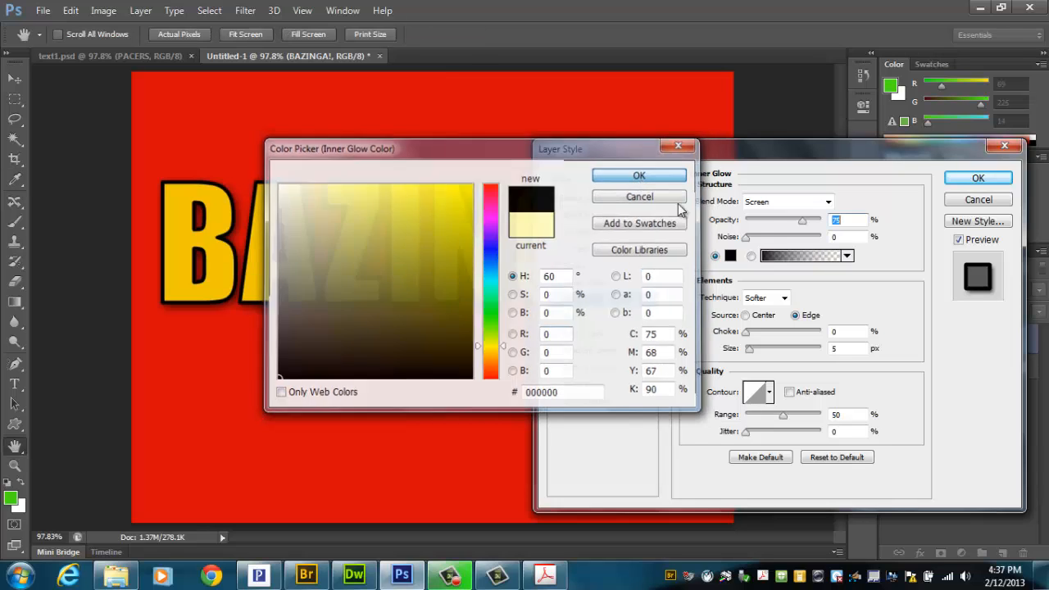
Set the inner glow to Normal blend mode with 7% choke and 13 px size, and apply the layer style.
{"action": "left_click_drag", "start_coordinate": [746, 332], "coordinate": [763, 349]}
{"action": "left_click", "coordinate": [779, 202]}
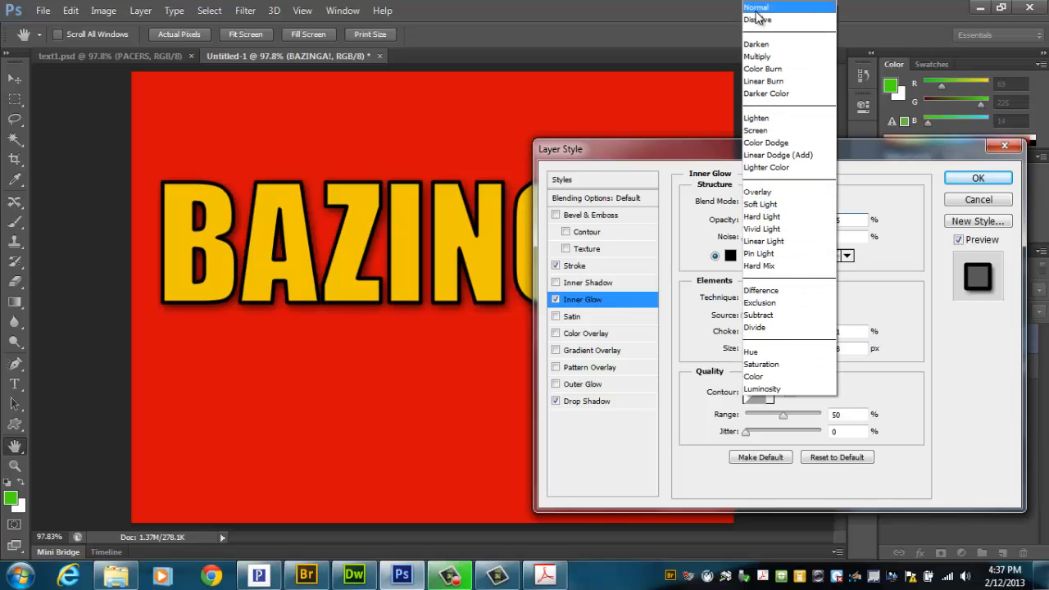
{"action": "left_click", "coordinate": [756, 7]}
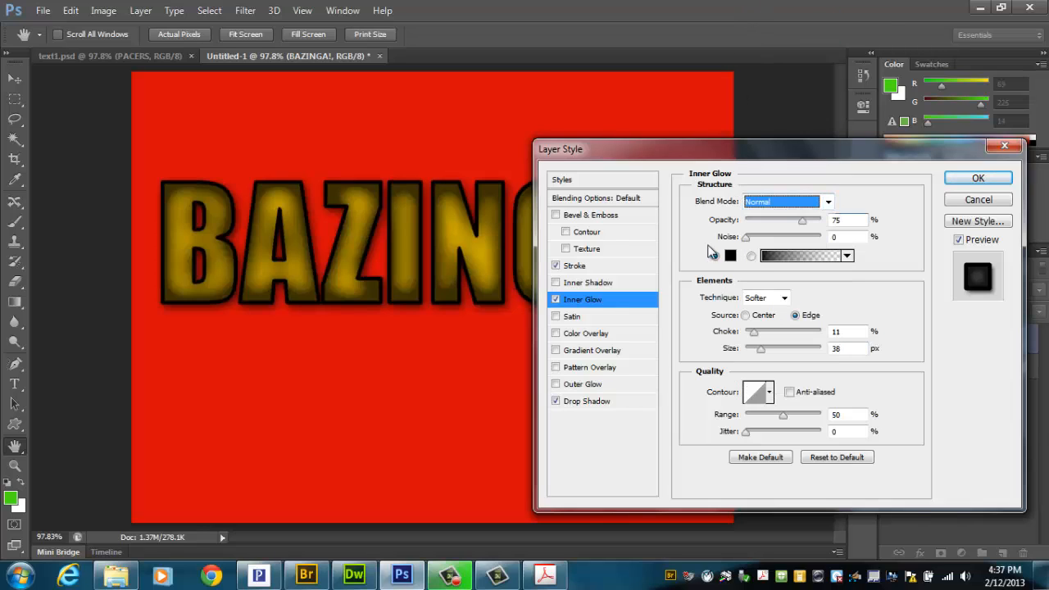
{"action": "left_click_drag", "start_coordinate": [754, 331], "coordinate": [753, 355]}
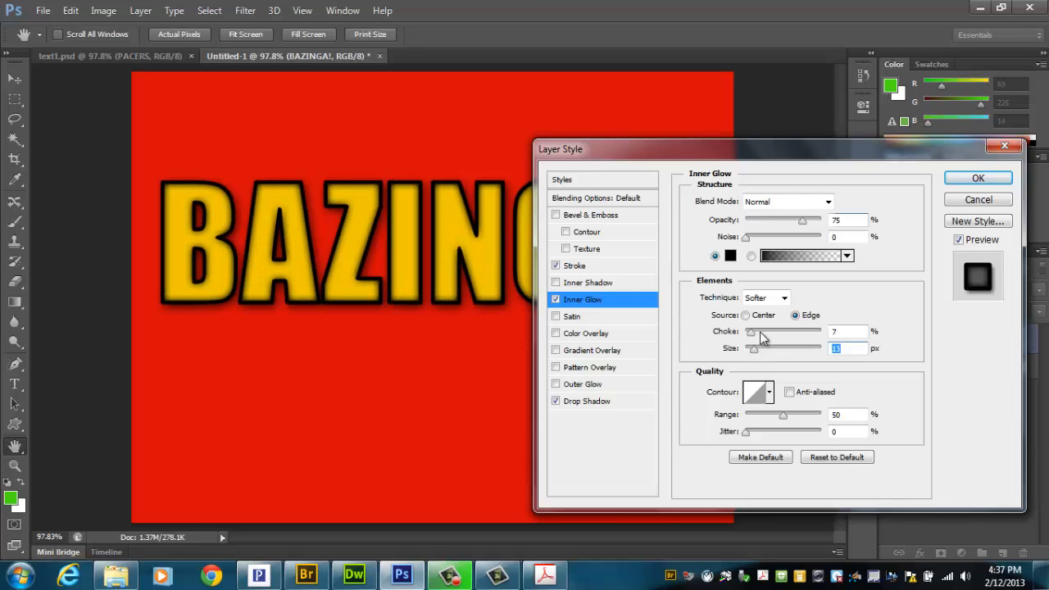
{"action": "left_click_drag", "start_coordinate": [746, 162], "coordinate": [732, 161]}
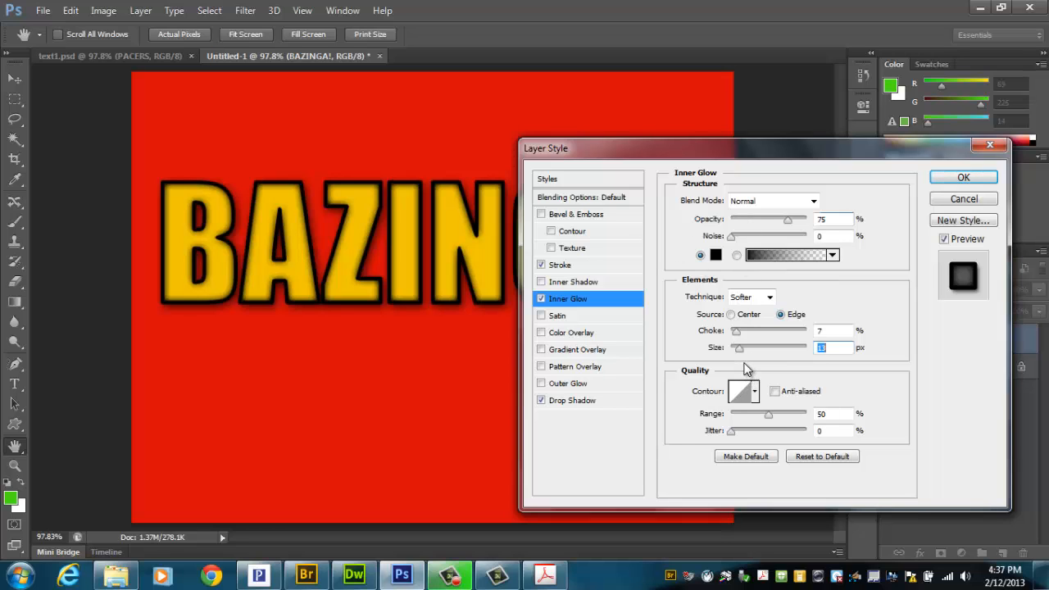
{"action": "left_click_drag", "start_coordinate": [809, 160], "coordinate": [776, 160]}
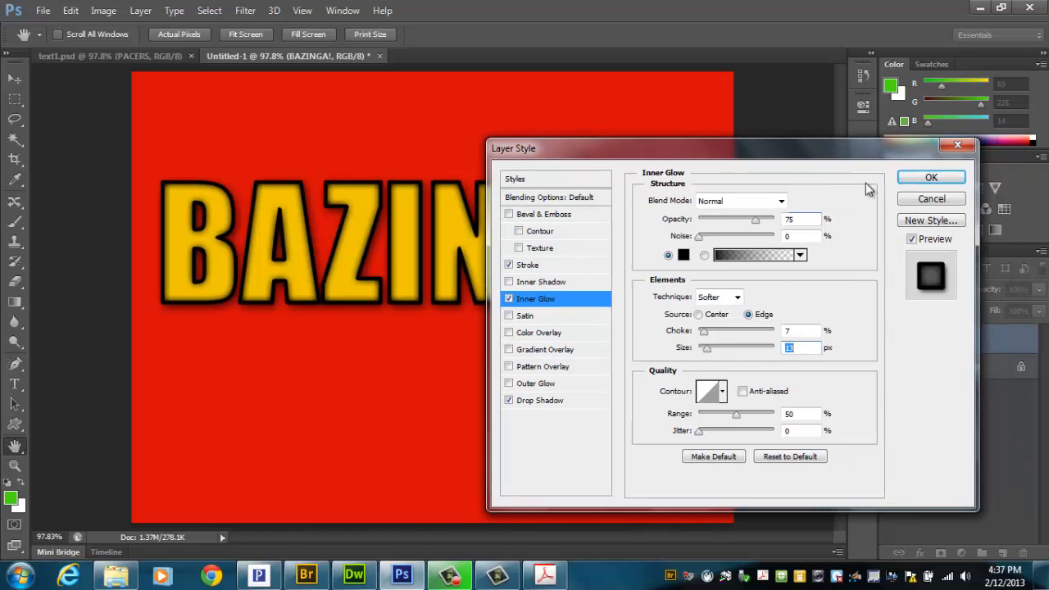
{"action": "left_click", "coordinate": [918, 180]}
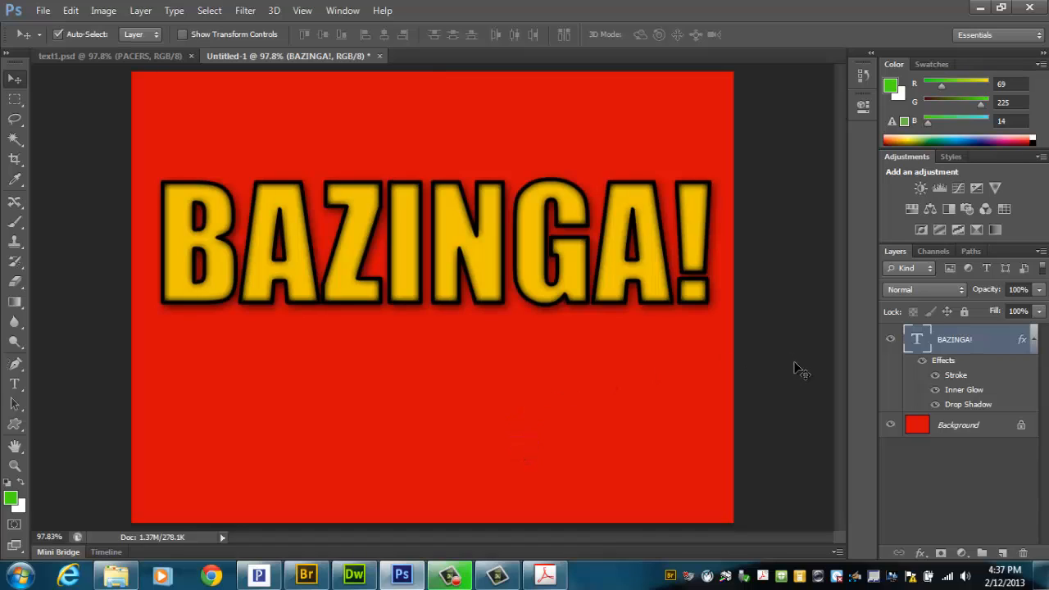
Select all of the BAZINGA! text for editing and open its Warp Text settings.
{"action": "double_click", "coordinate": [917, 342]}
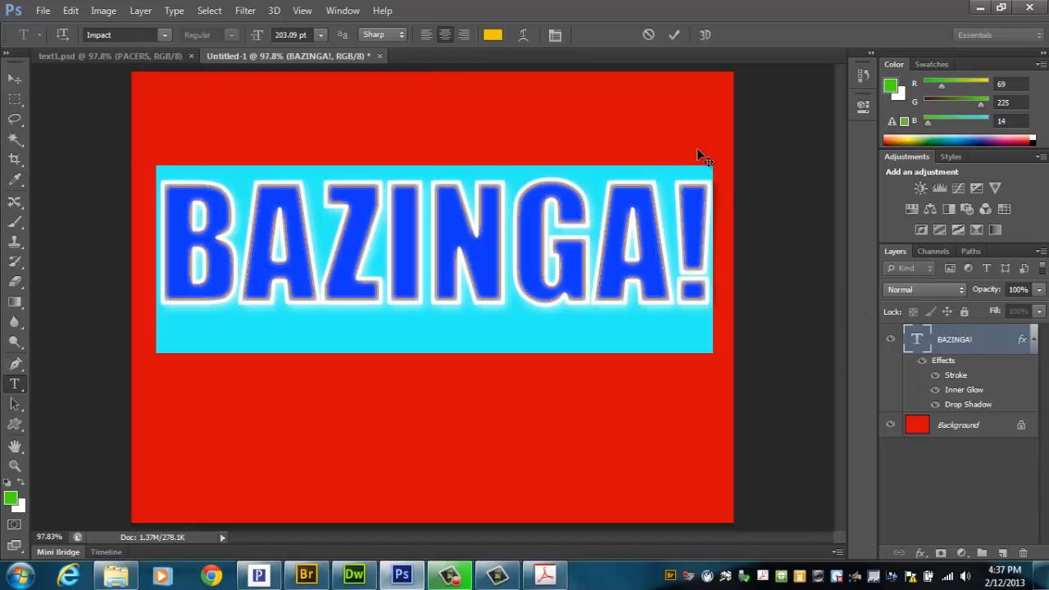
{"action": "left_click", "coordinate": [524, 33]}
{"action": "left_click", "coordinate": [524, 35]}
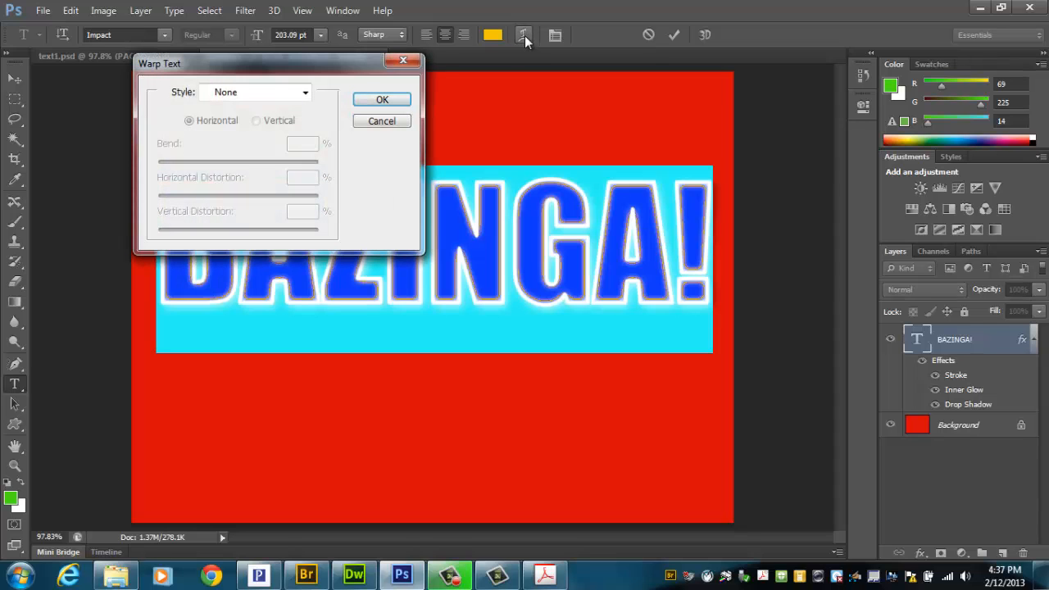
{"action": "left_click_drag", "start_coordinate": [307, 76], "coordinate": [597, 97]}
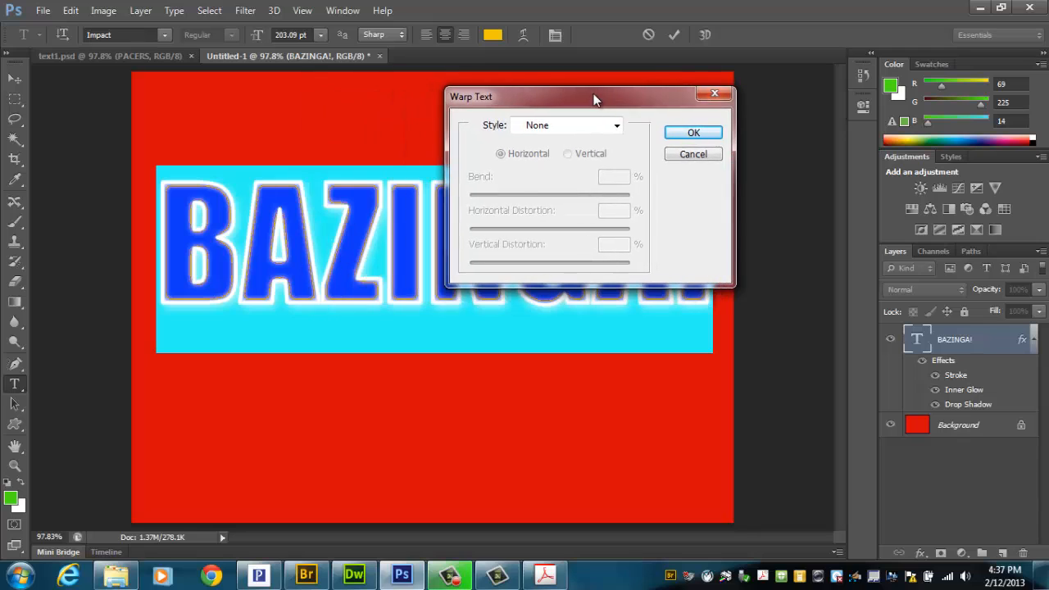
Try the Flag warp style on the BAZINGA! text.
{"action": "left_click", "coordinate": [615, 126]}
{"action": "left_click", "coordinate": [616, 128]}
{"action": "left_click", "coordinate": [612, 128]}
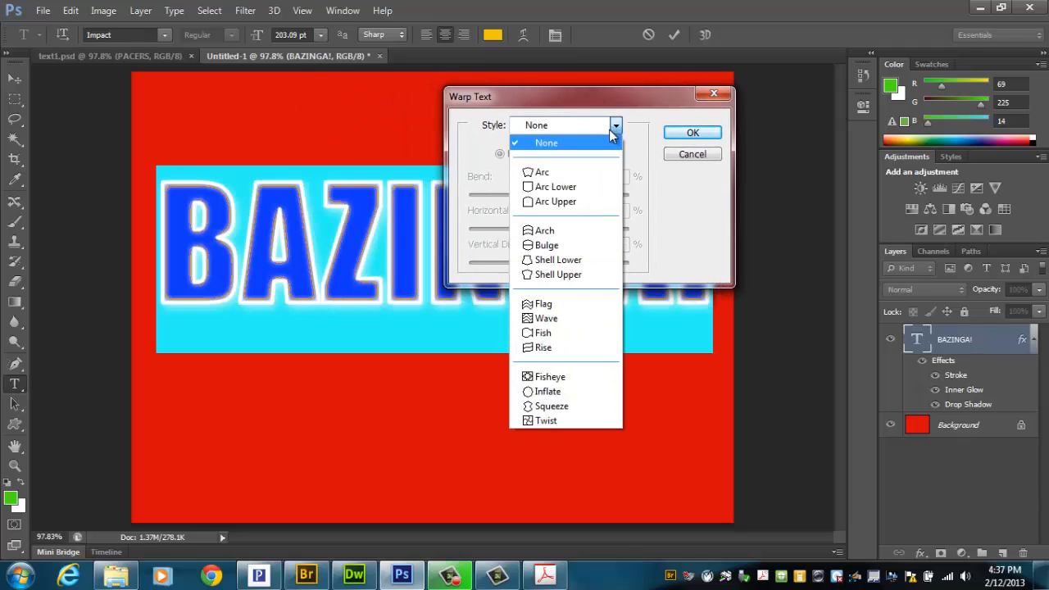
{"action": "left_click", "coordinate": [560, 303]}
{"action": "left_click_drag", "start_coordinate": [579, 96], "coordinate": [592, 190]}
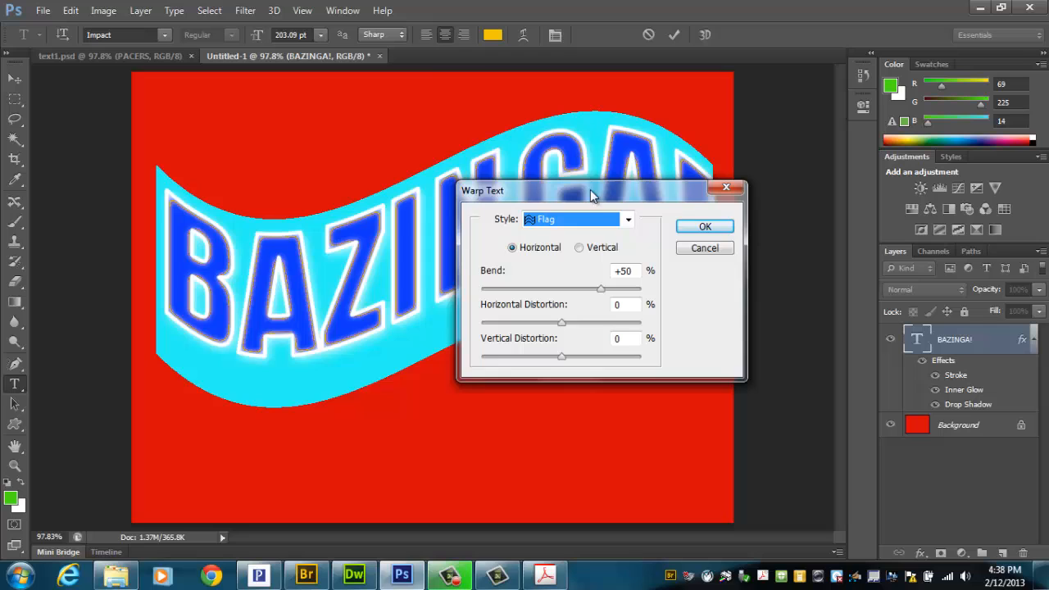
Warp the BAZINGA! text with the Rise style at a +26% bend, and move it slightly up and to the left on the canvas.
{"action": "left_click", "coordinate": [629, 223]}
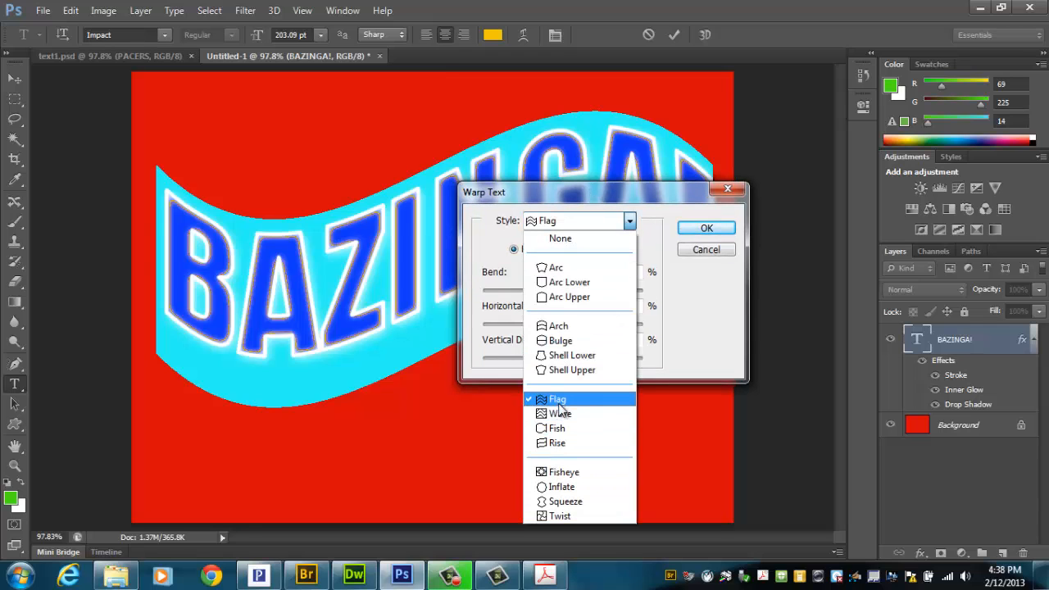
{"action": "left_click", "coordinate": [561, 442]}
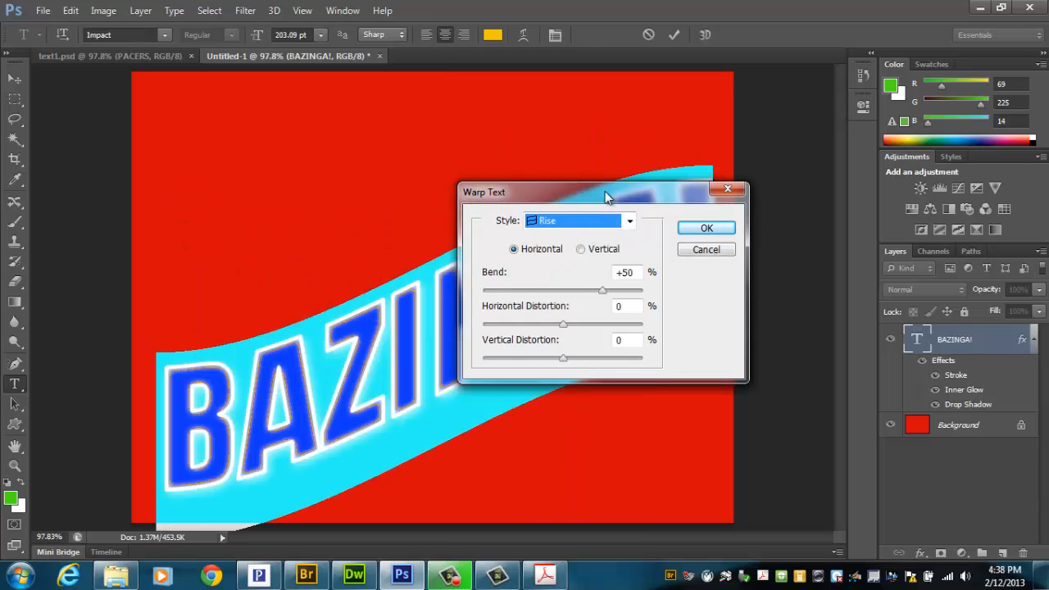
{"action": "left_click_drag", "start_coordinate": [605, 191], "coordinate": [286, 112]}
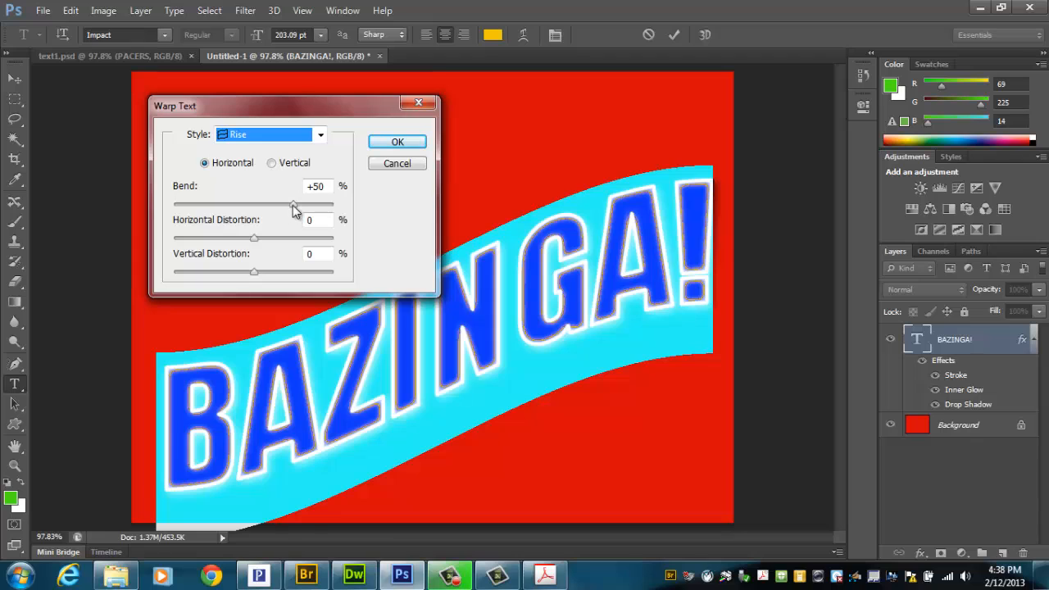
{"action": "left_click_drag", "start_coordinate": [294, 204], "coordinate": [273, 199]}
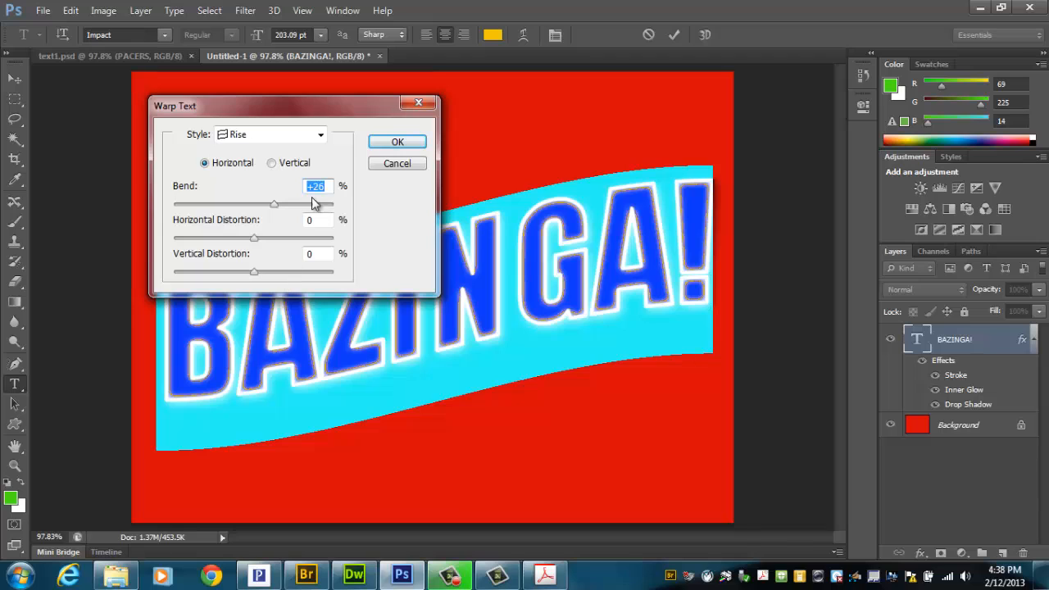
{"action": "left_click", "coordinate": [383, 143]}
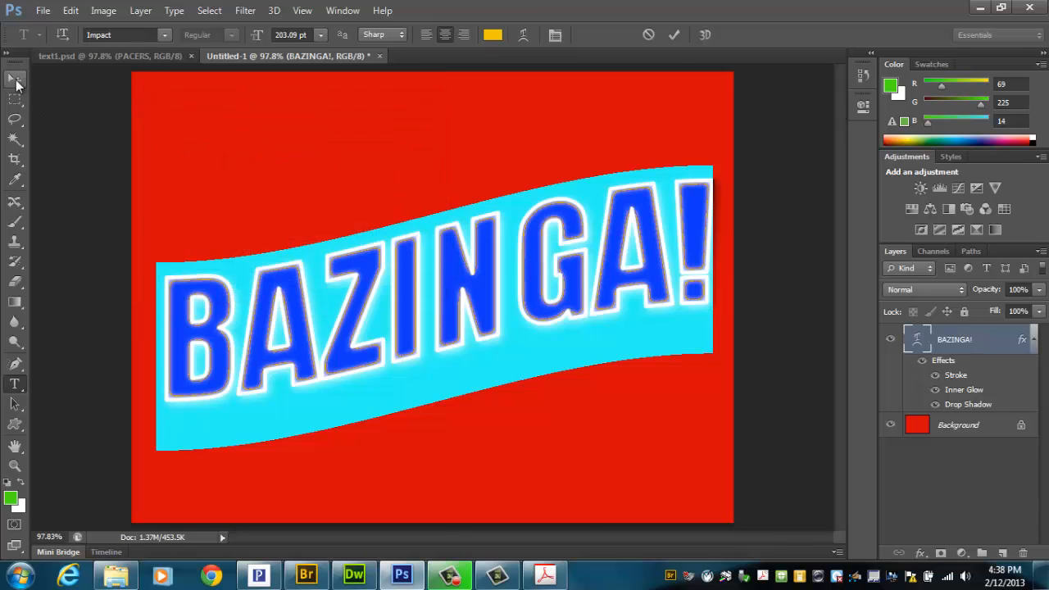
{"action": "left_click", "coordinate": [16, 79]}
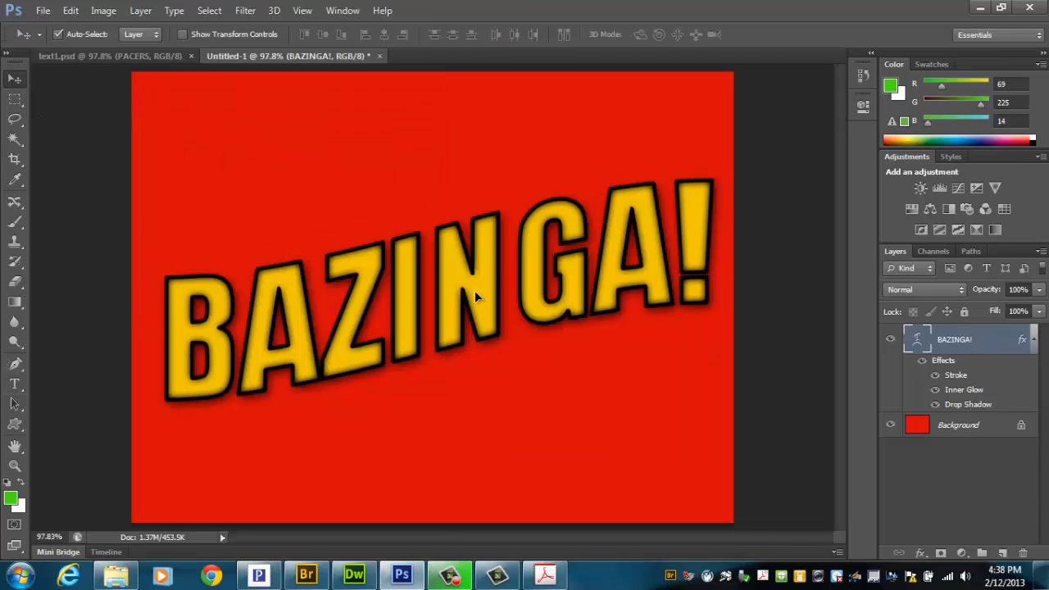
{"action": "left_click_drag", "start_coordinate": [475, 290], "coordinate": [466, 267]}
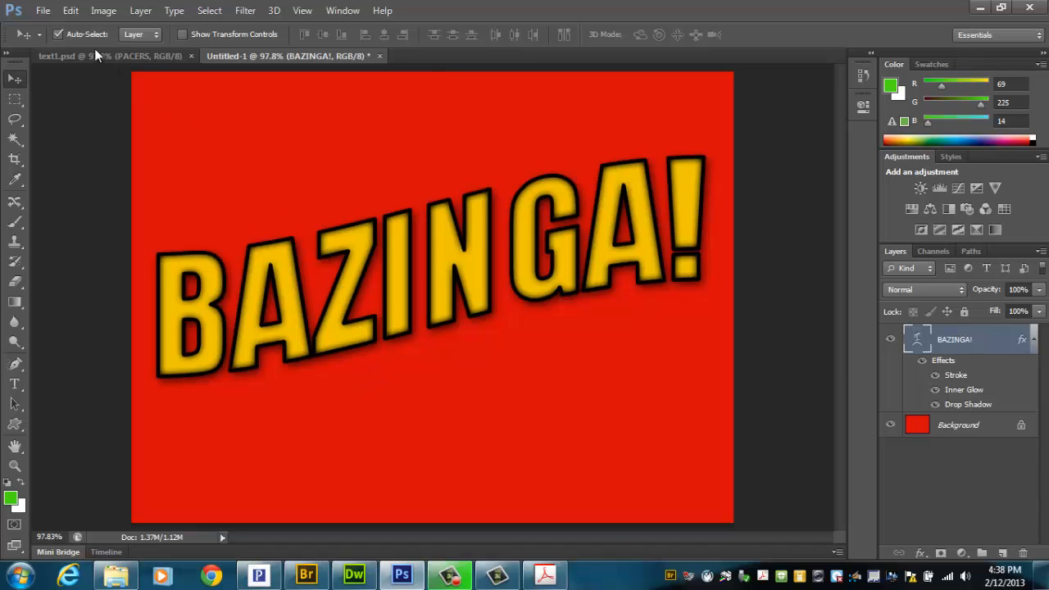
Save the document in Photoshop format as TEXT2 on the H: drive, replacing the existing file and accepting the format options.
{"action": "left_click", "coordinate": [43, 10]}
{"action": "left_click", "coordinate": [62, 195]}
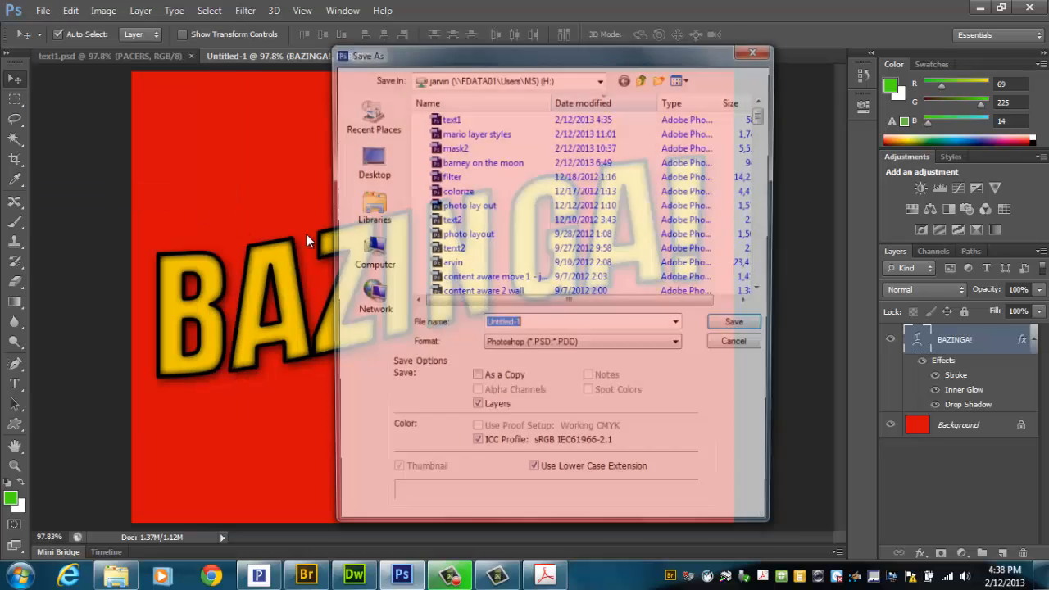
{"action": "type", "text": "TEXT2"}
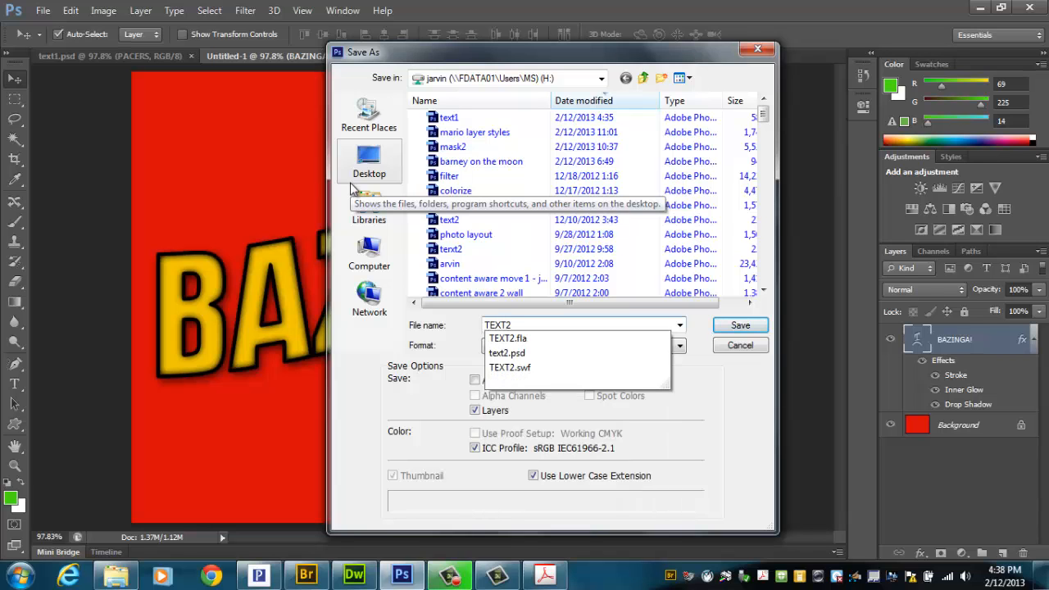
{"action": "key", "text": "Return"}
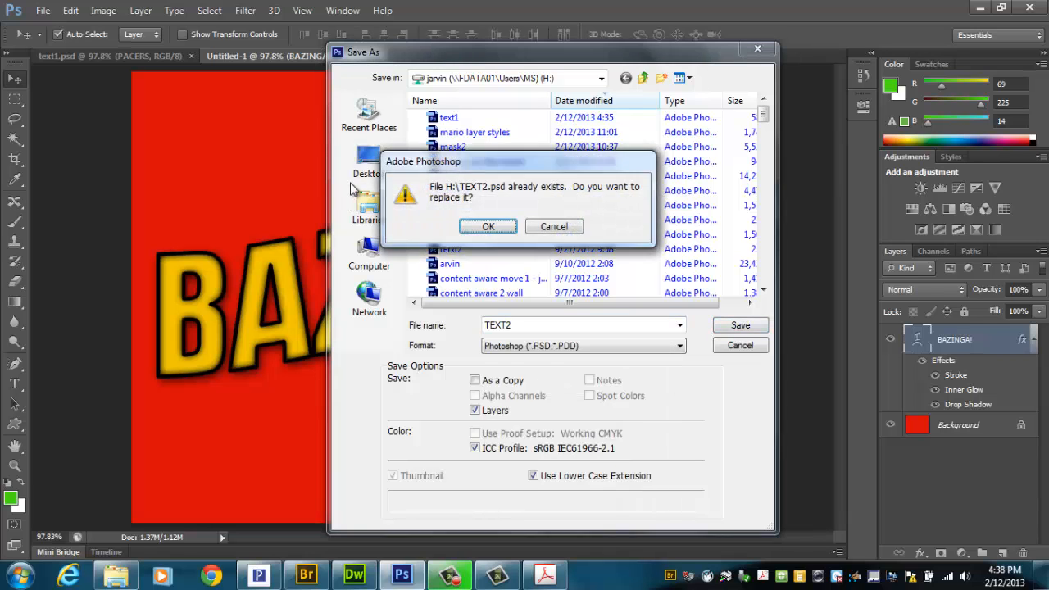
{"action": "key", "text": "Return"}
{"action": "key", "text": "Return"}
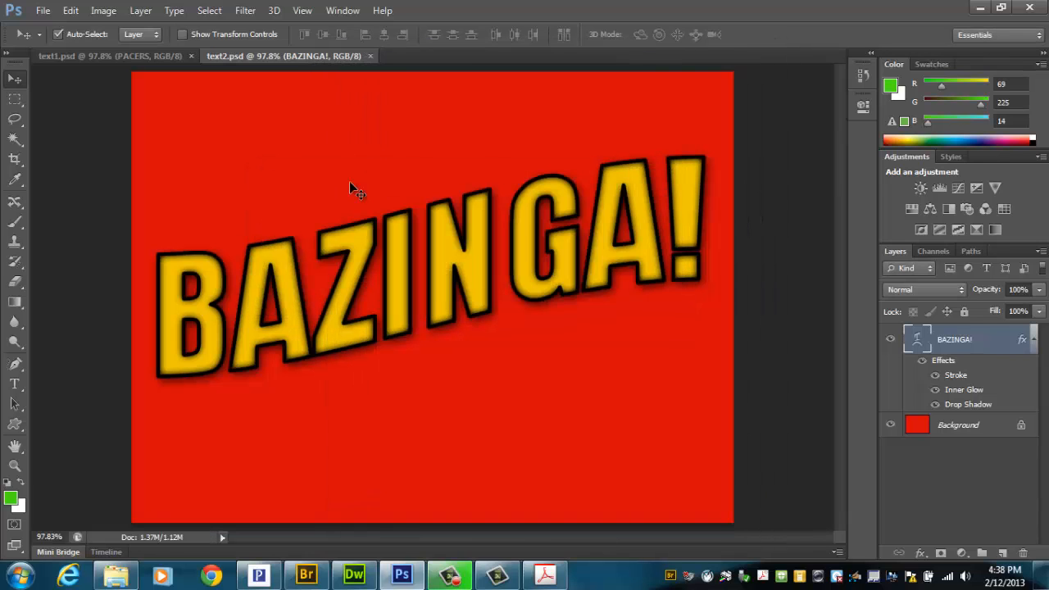